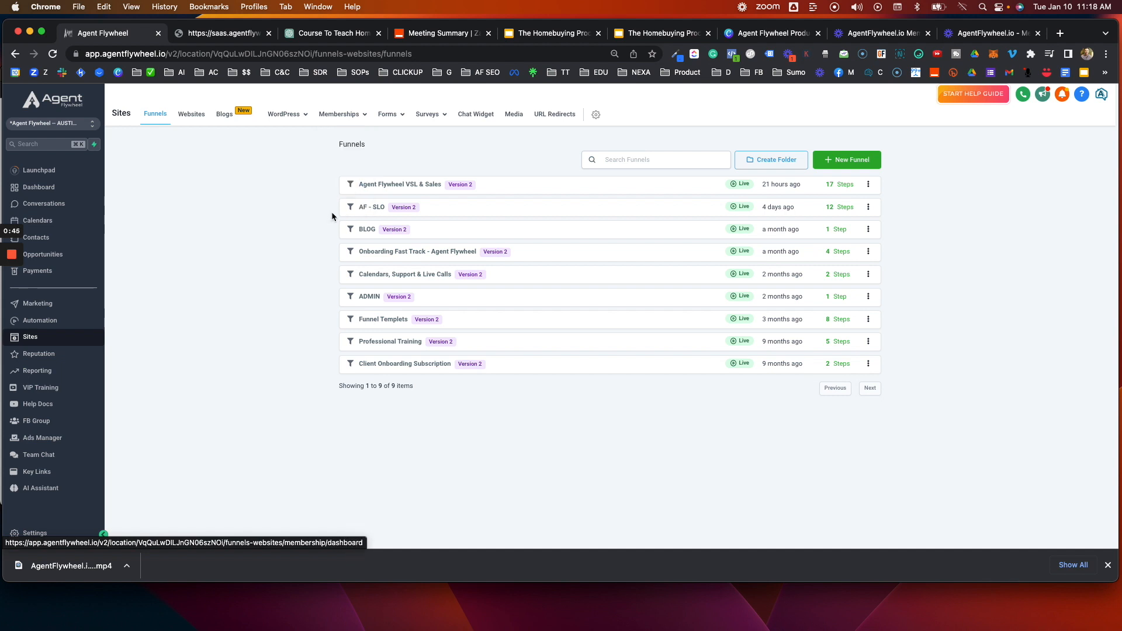
- Open the Site Details page in the Memberships settings
mouse_move(341, 119)
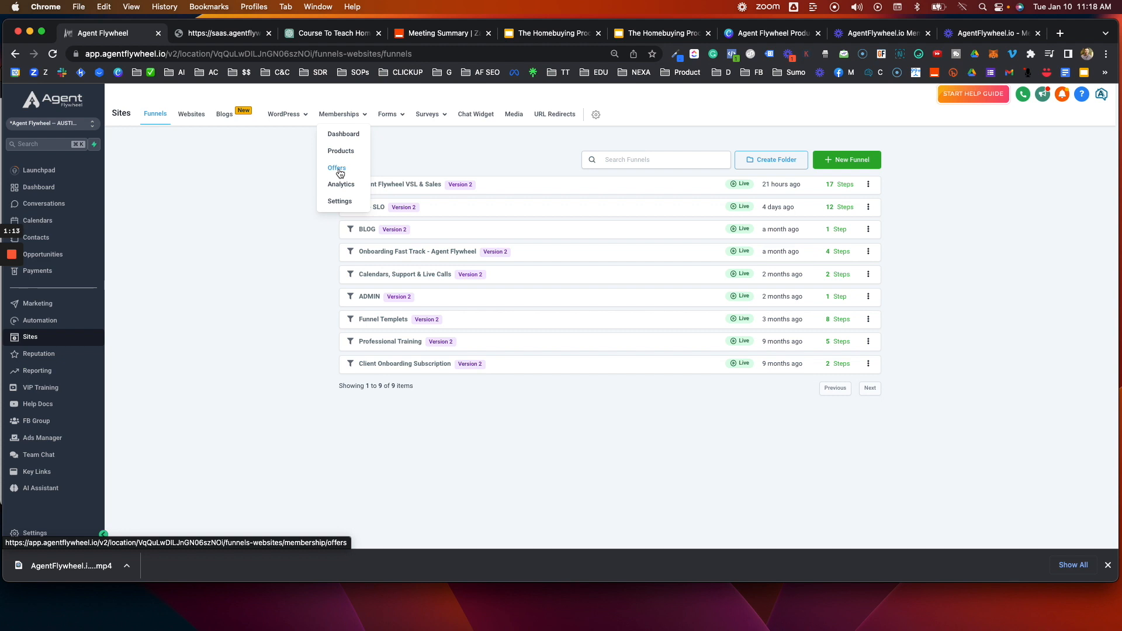
click(338, 203)
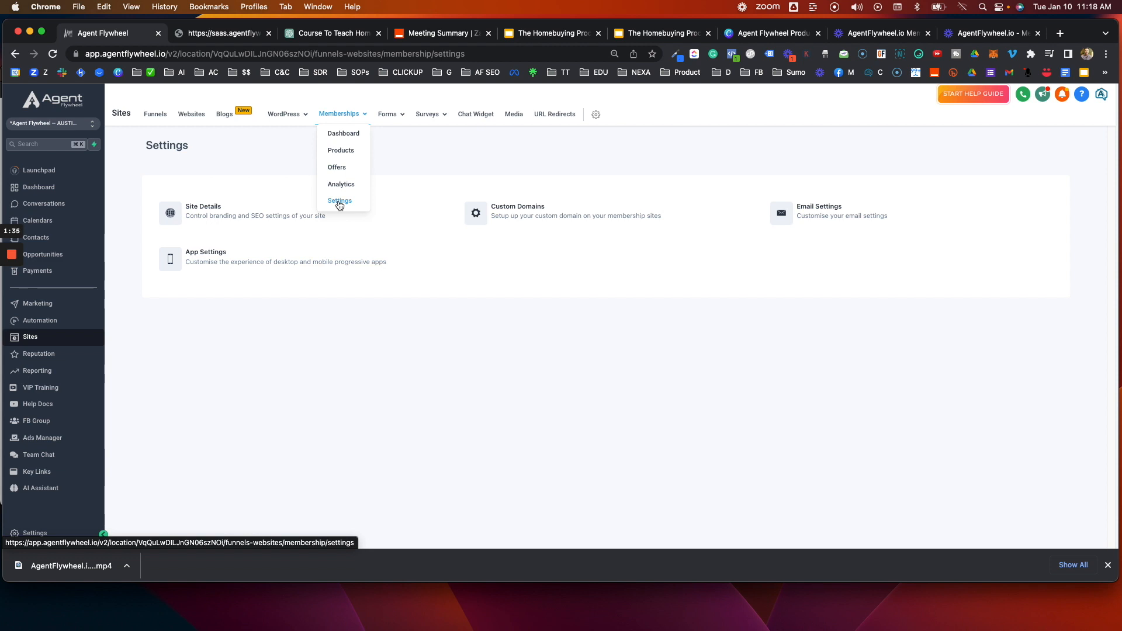
click(339, 202)
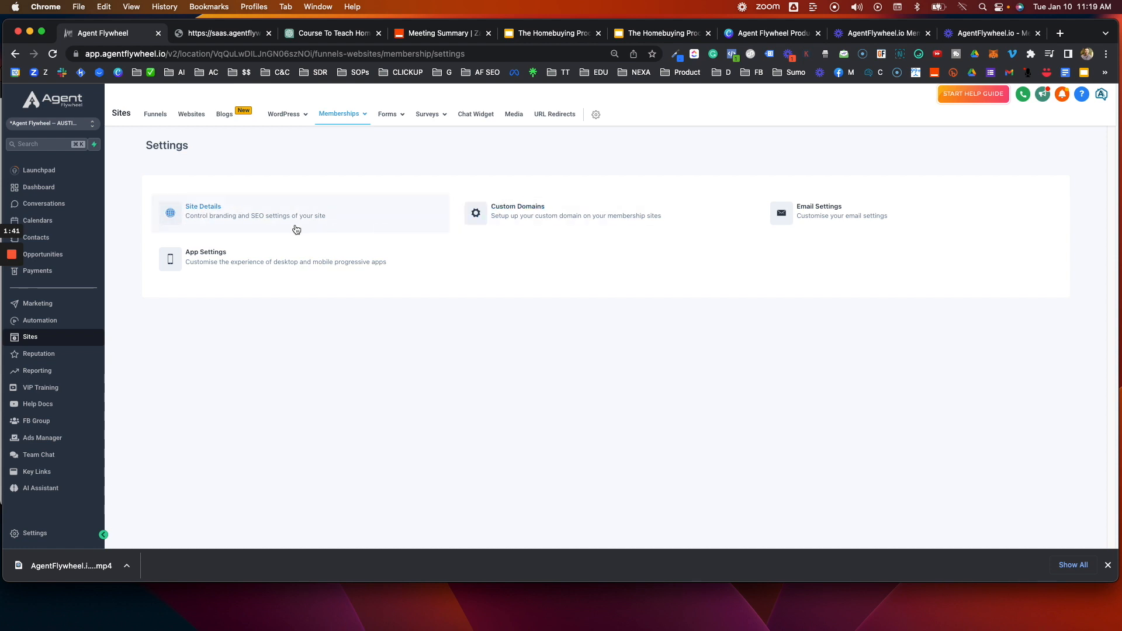
click(207, 220)
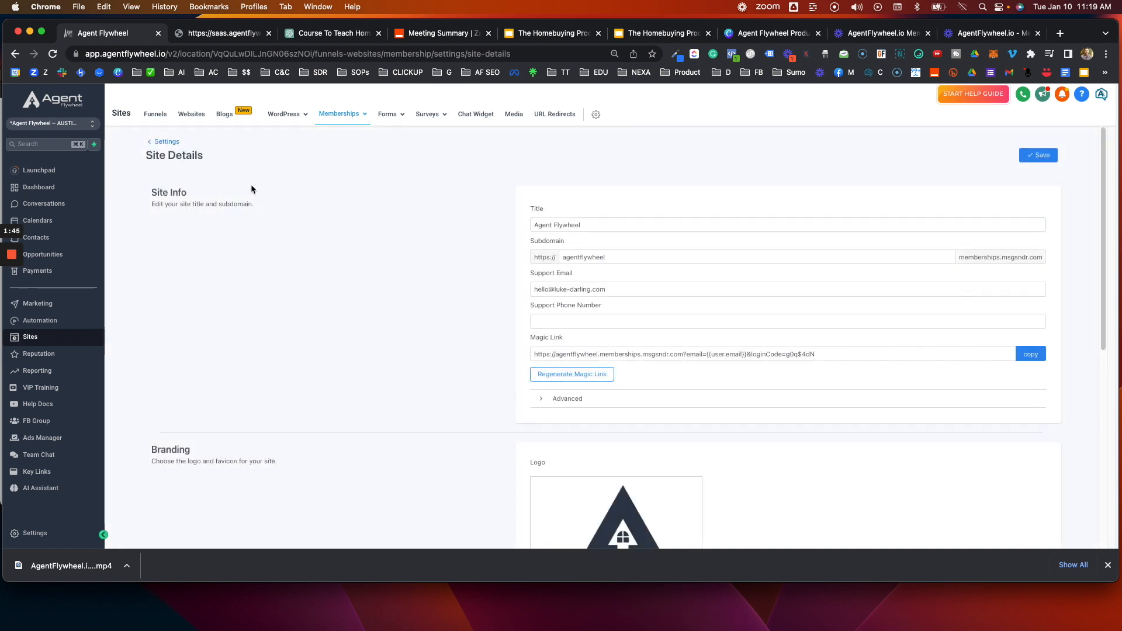
- Examine the membership site's title, subdomain, support contact fields, logo, favicon and video download option in Site Details
scroll(223, 251, down, 5)
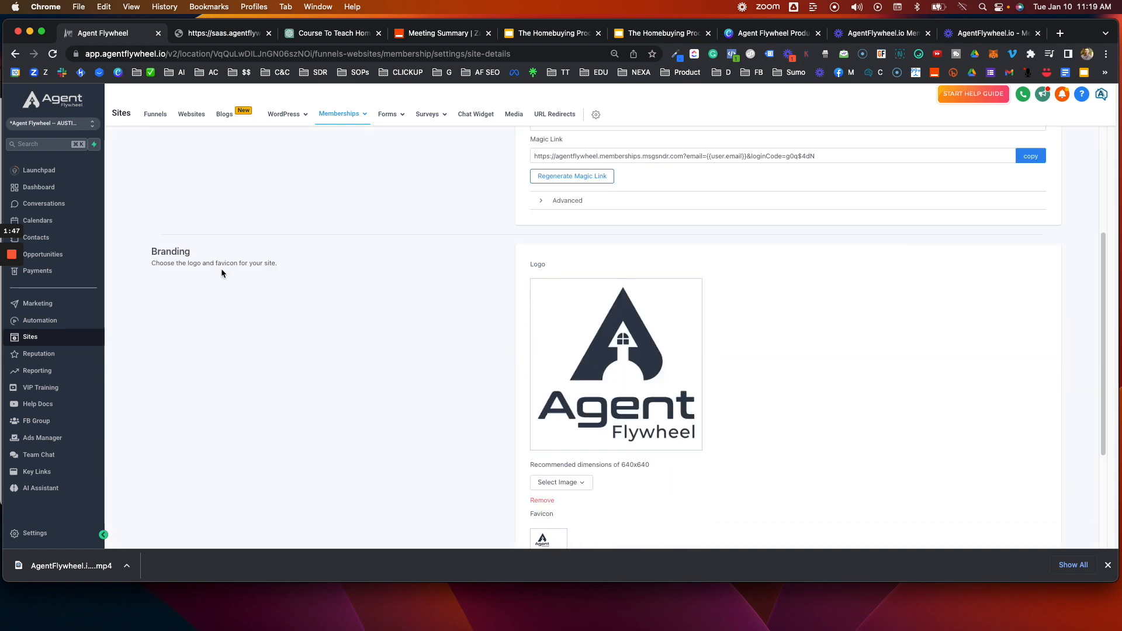
scroll(222, 202, down, 2)
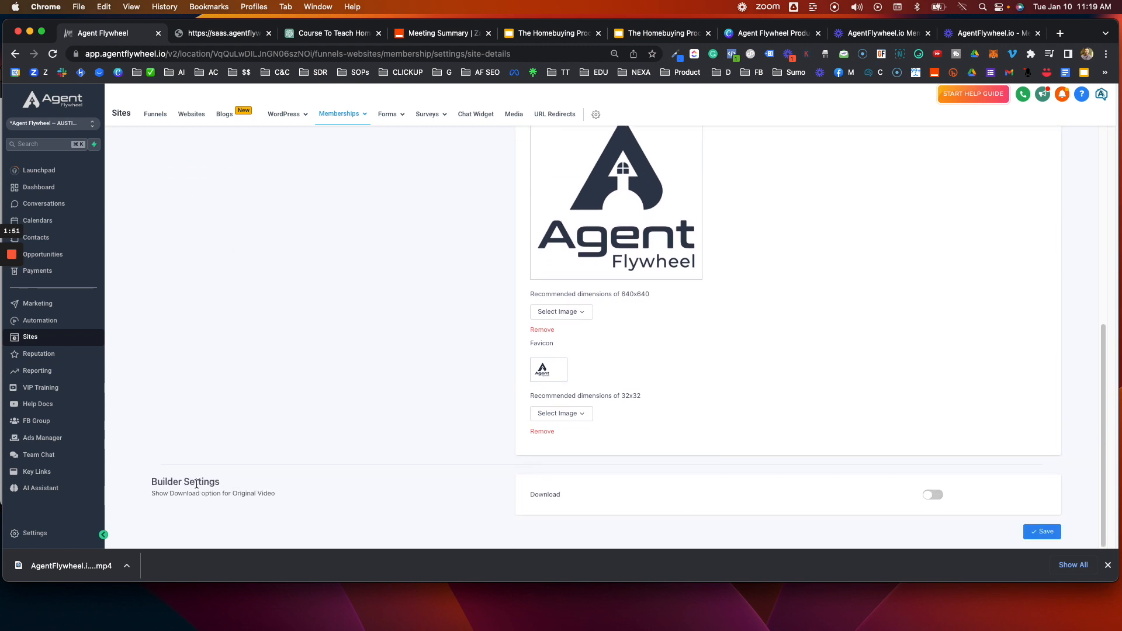
scroll(418, 398, up, 7)
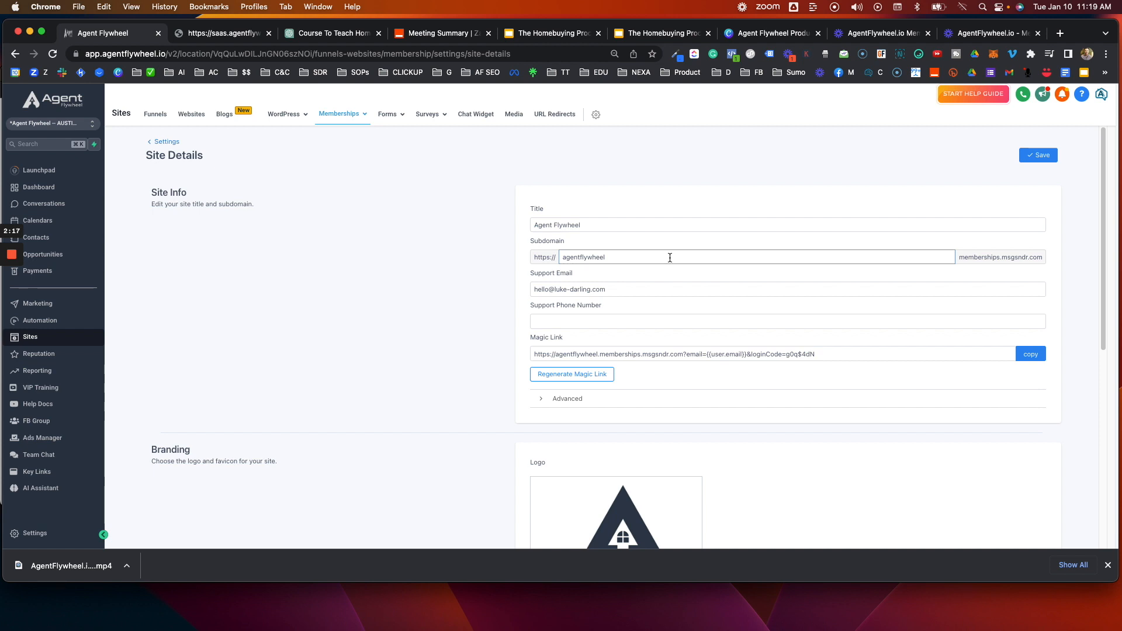
click(608, 284)
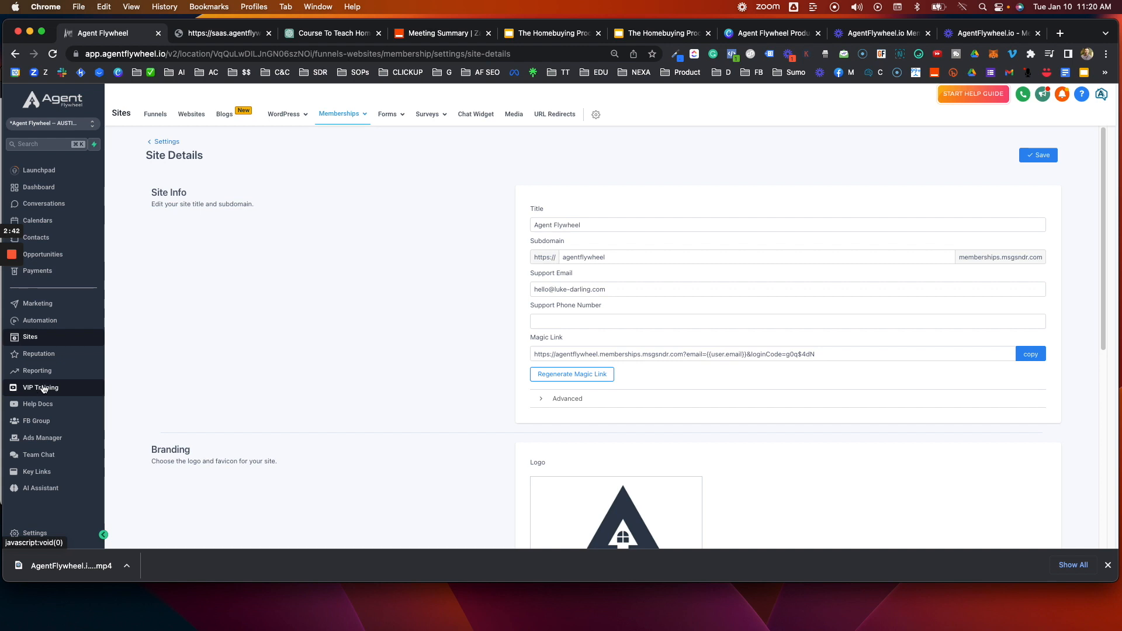
scroll(430, 362, down, 2)
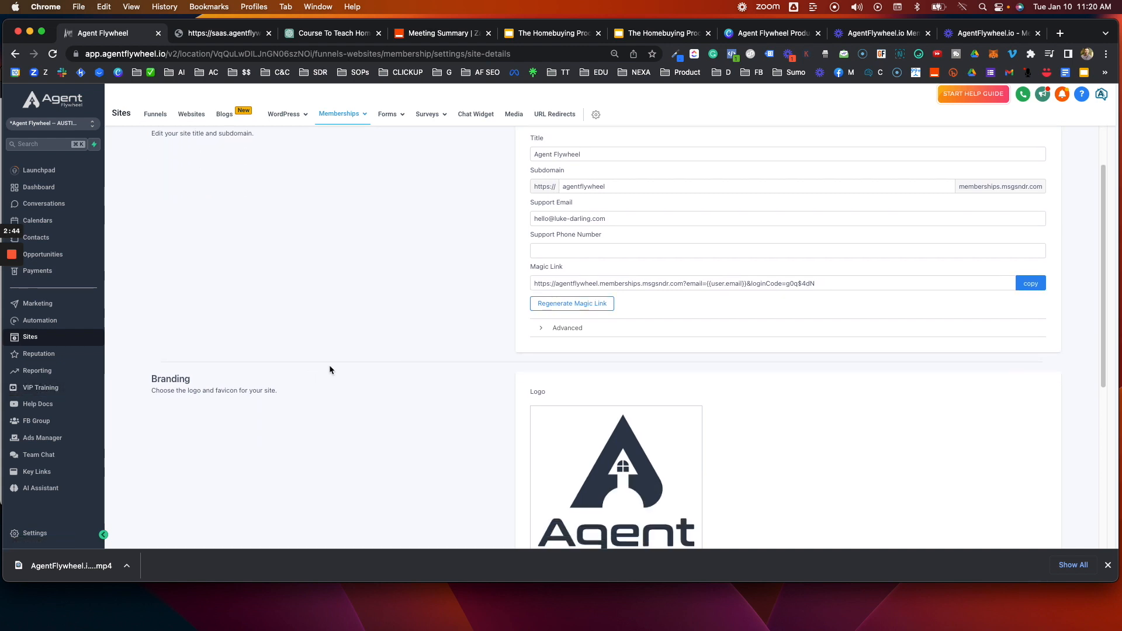
scroll(434, 389, down, 5)
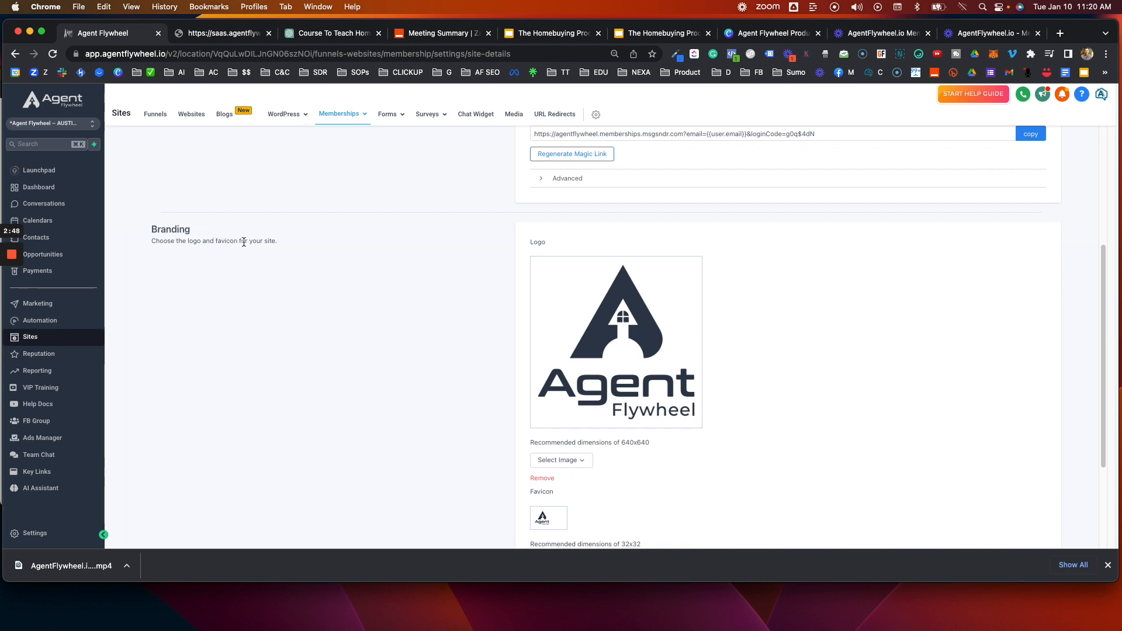
scroll(371, 308, down, 2)
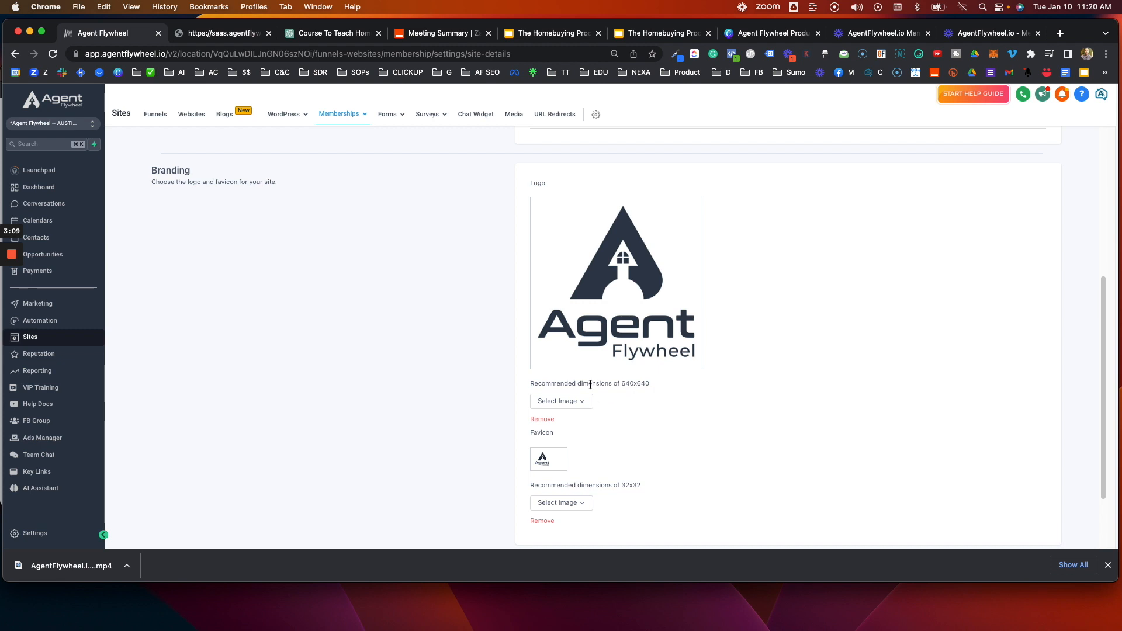
scroll(599, 410, down, 3)
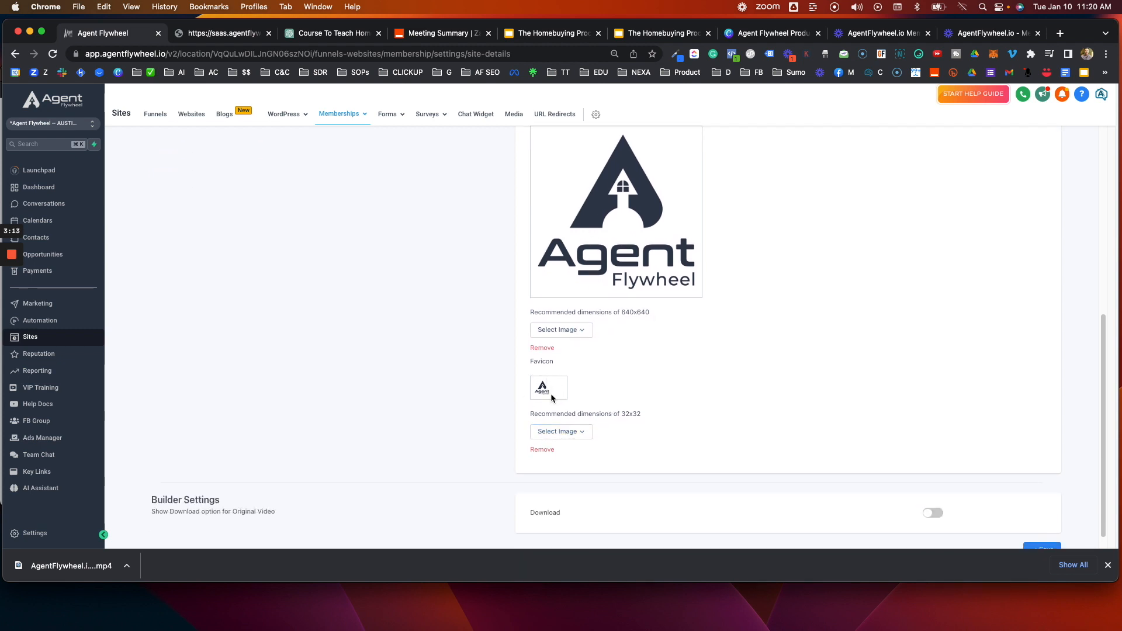
scroll(552, 397, down, 1)
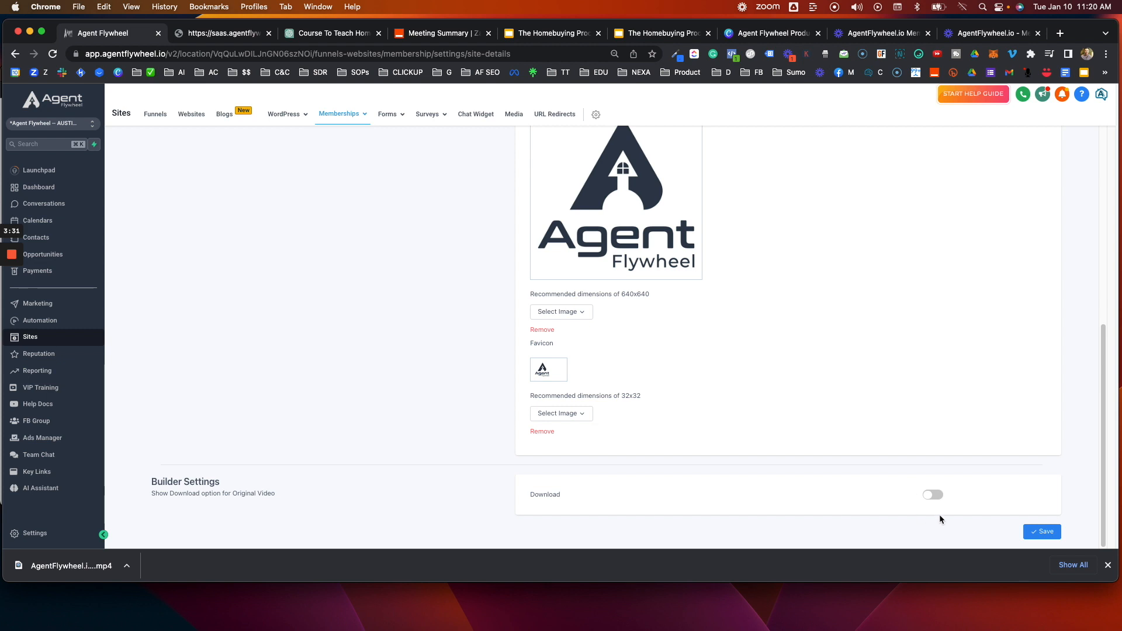
scroll(462, 395, up, 10)
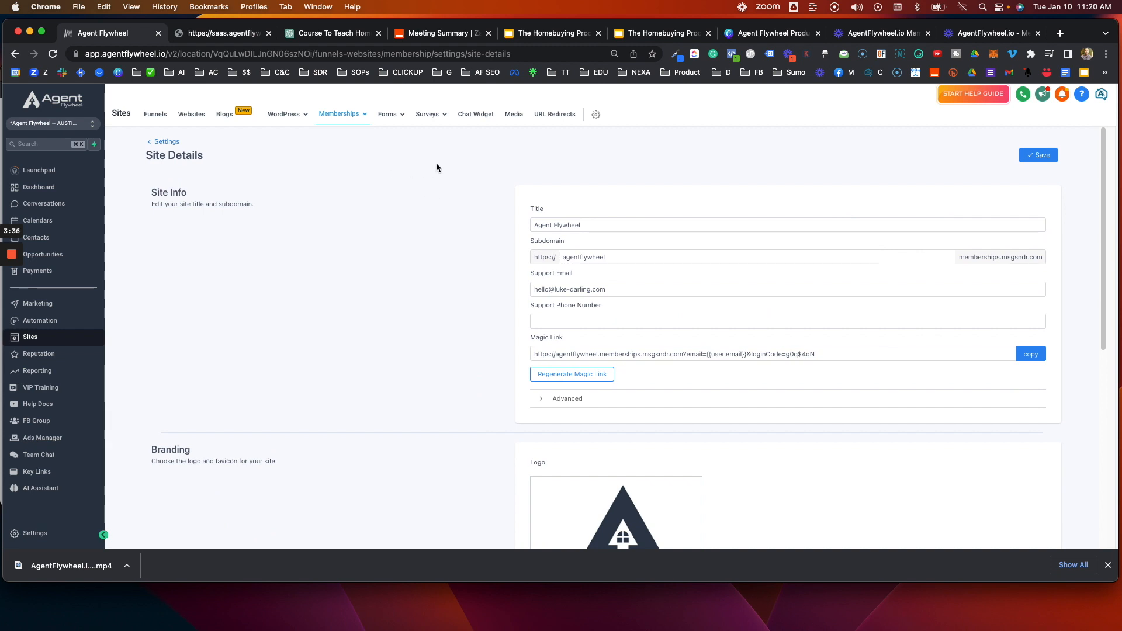
mouse_move(12, 261)
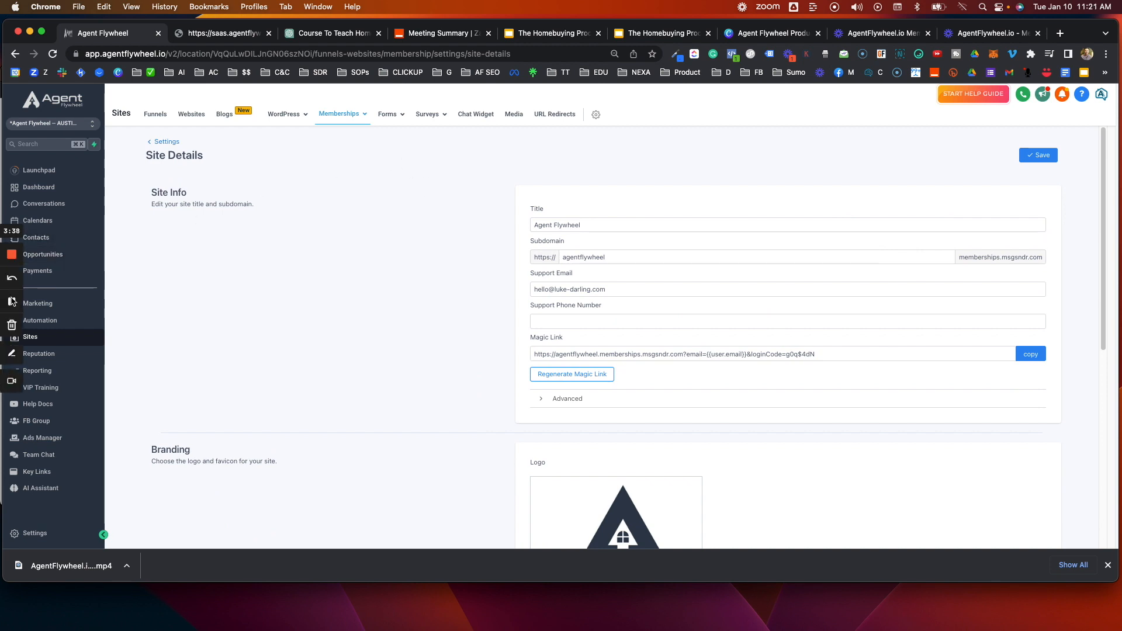
click(12, 302)
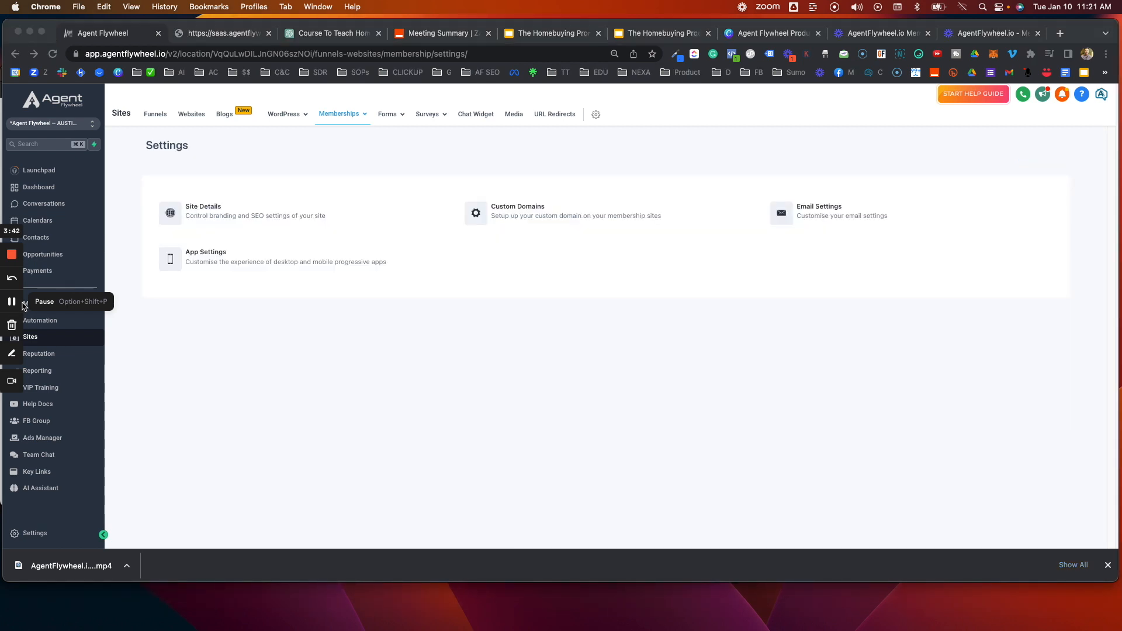
- View the membership site's Custom Domains page, including the domain field and DNS record note, and return to the settings overview
click(478, 217)
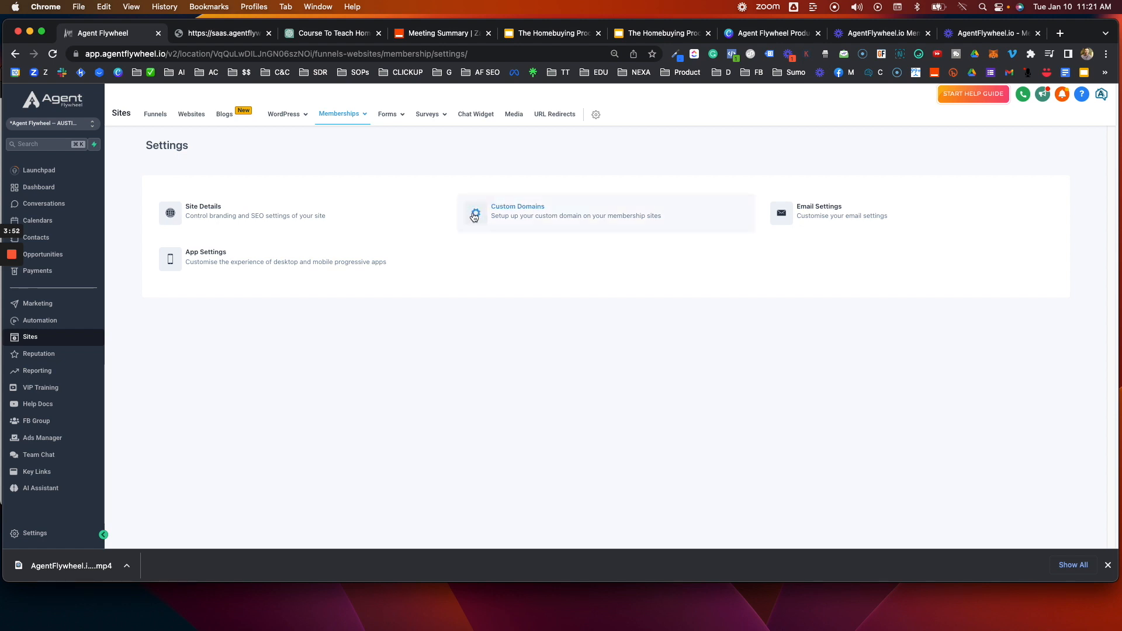
click(475, 216)
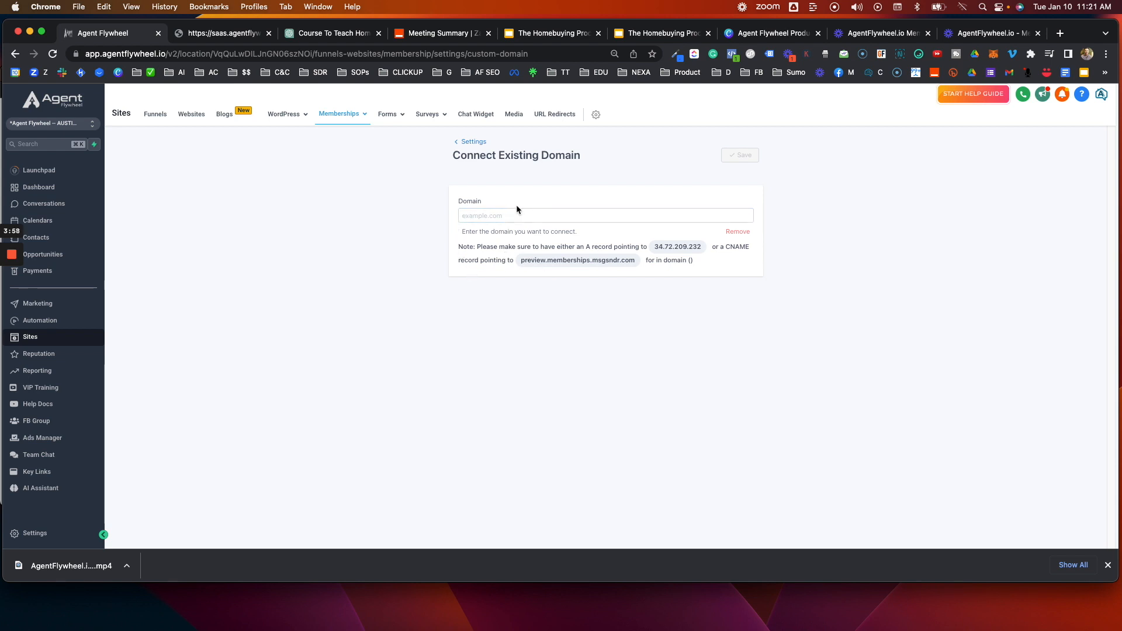
click(504, 217)
click(471, 142)
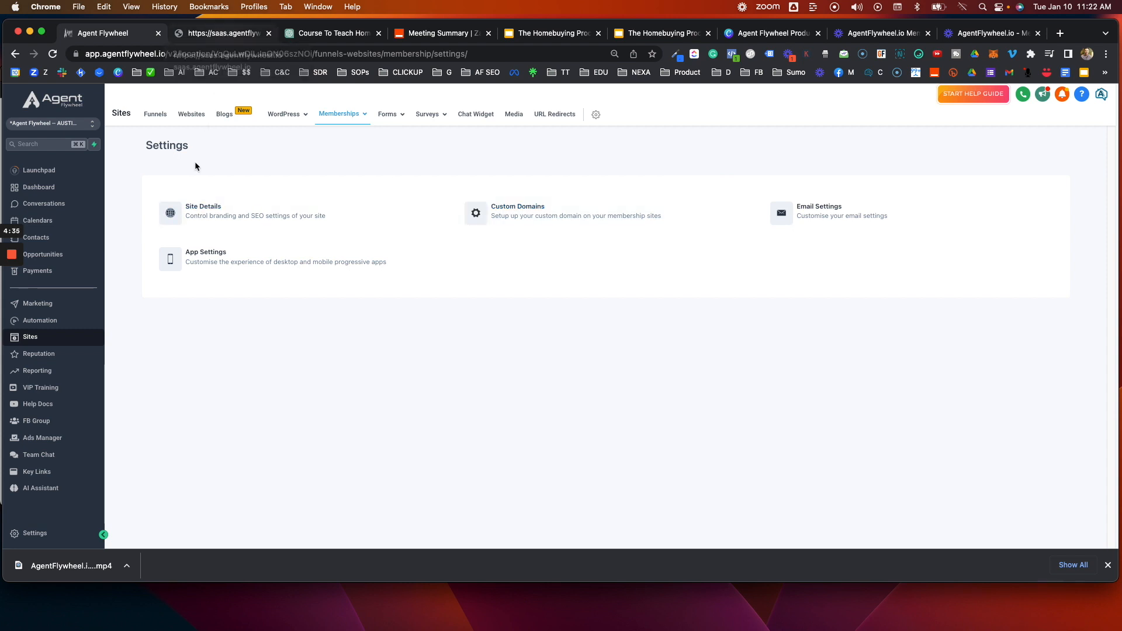
- Compare the subdomain in Site Details with the custom address of the open saas.agentflywheel.io sign-in page
click(197, 206)
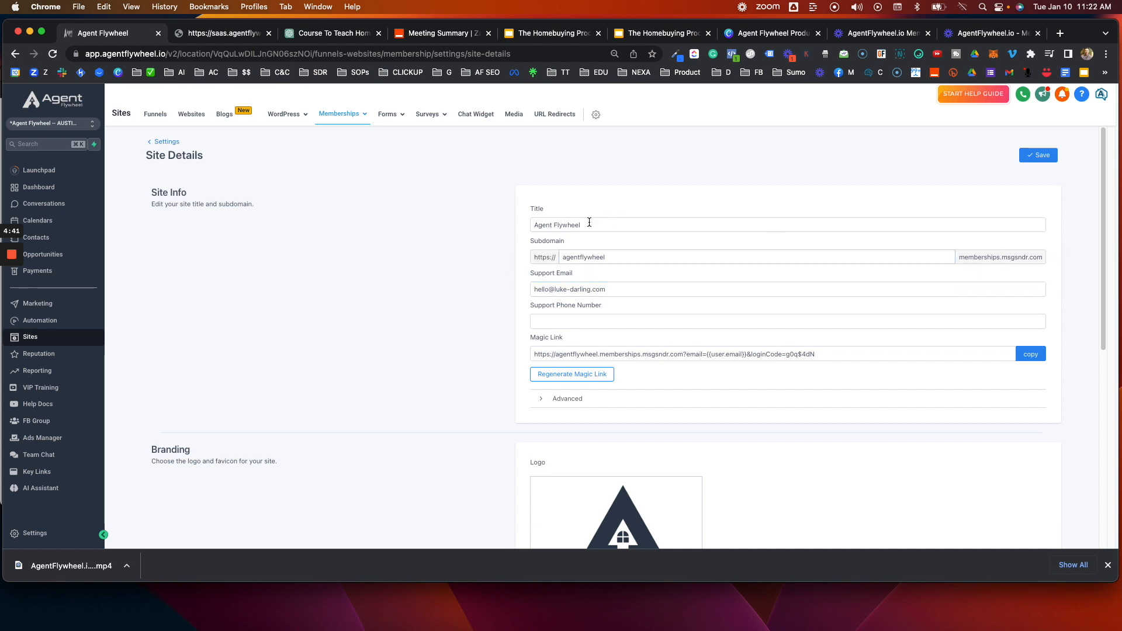
click(229, 34)
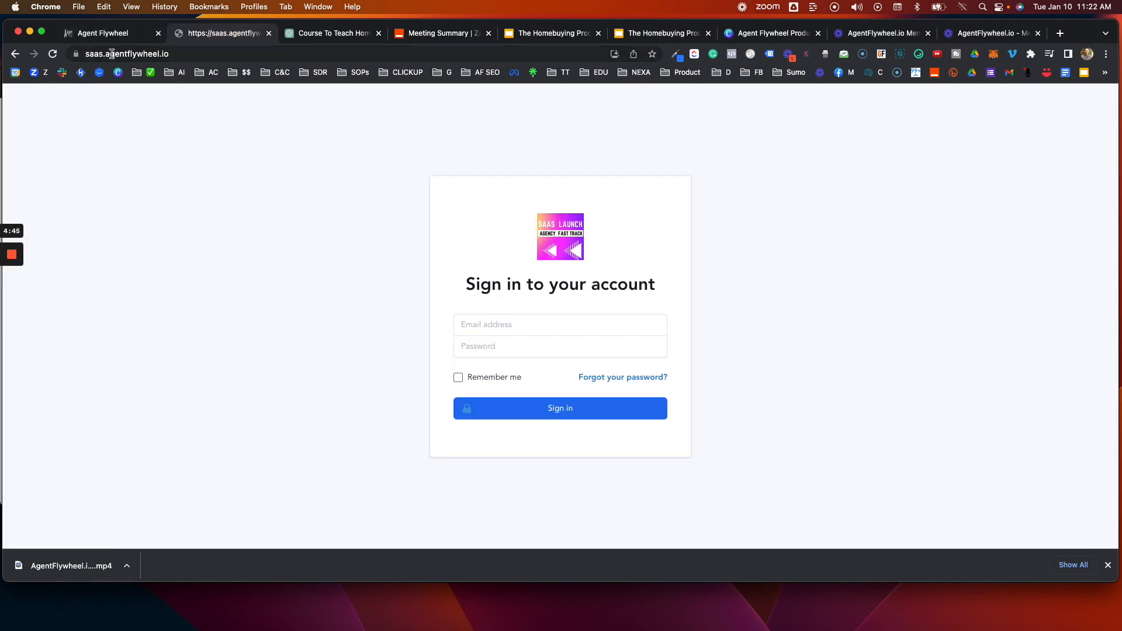
click(181, 54)
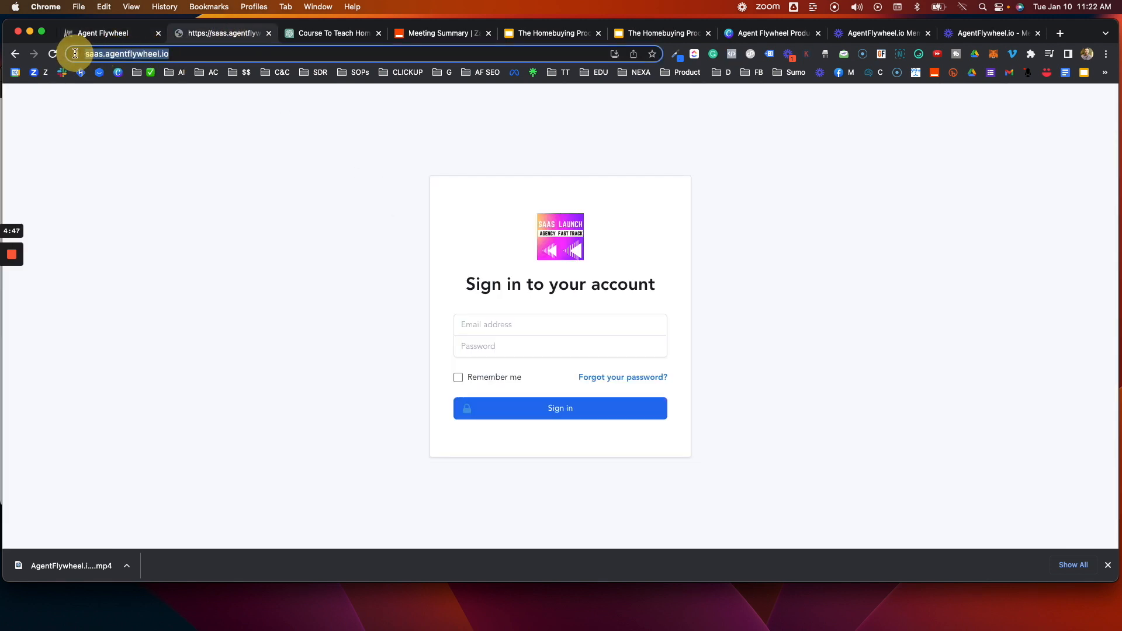
click(219, 53)
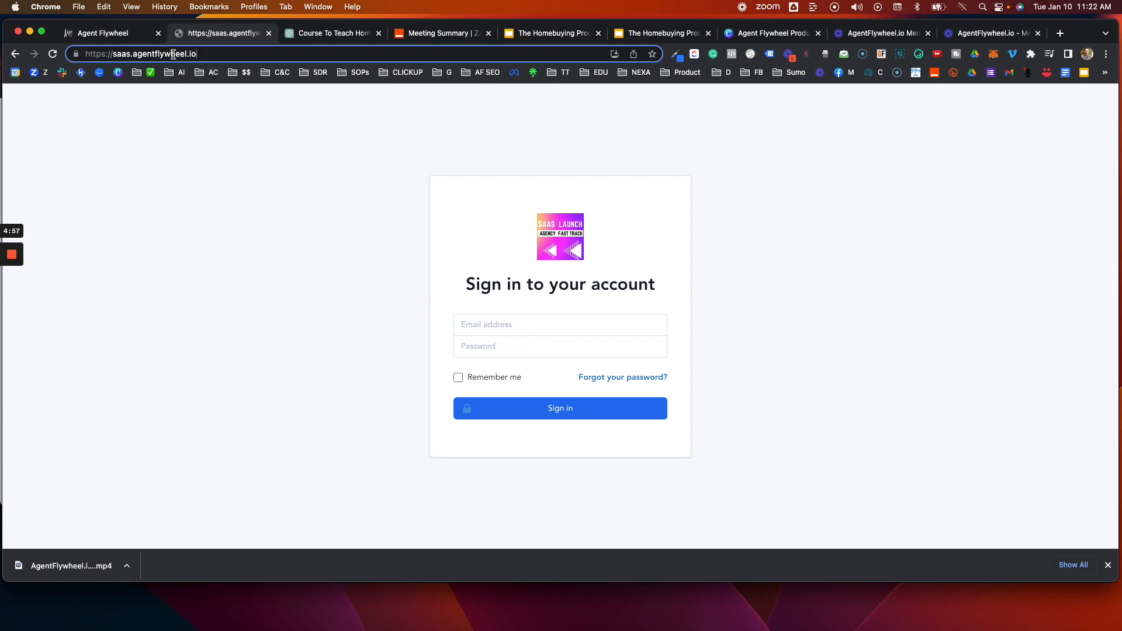
click(105, 33)
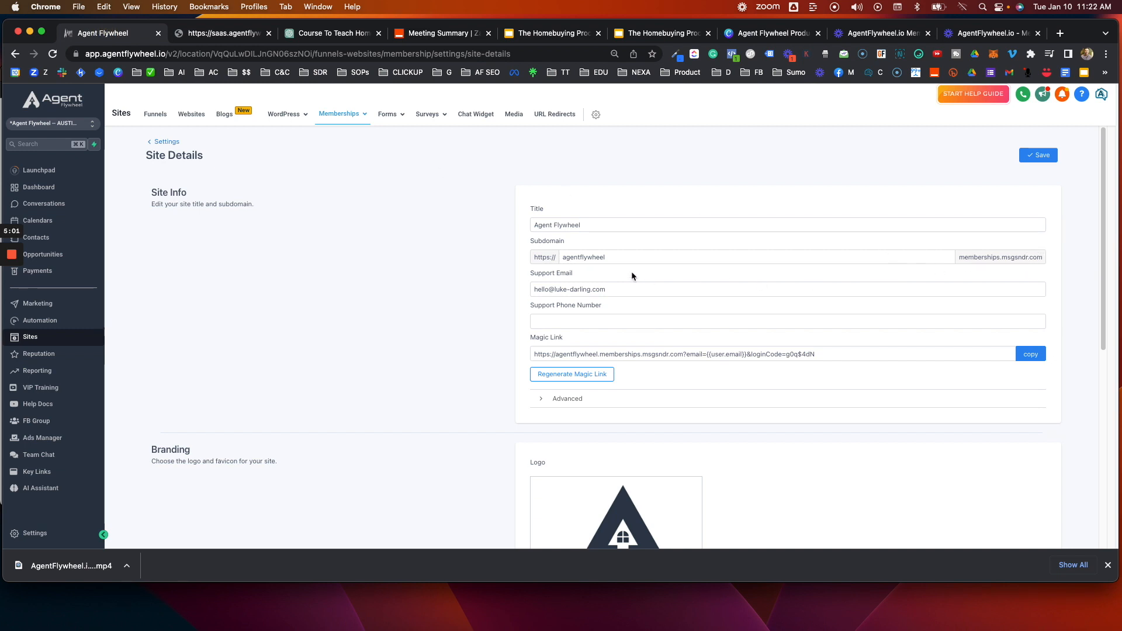
- View the welcome and drip email options in the membership Email Settings and return to the settings overview
click(153, 145)
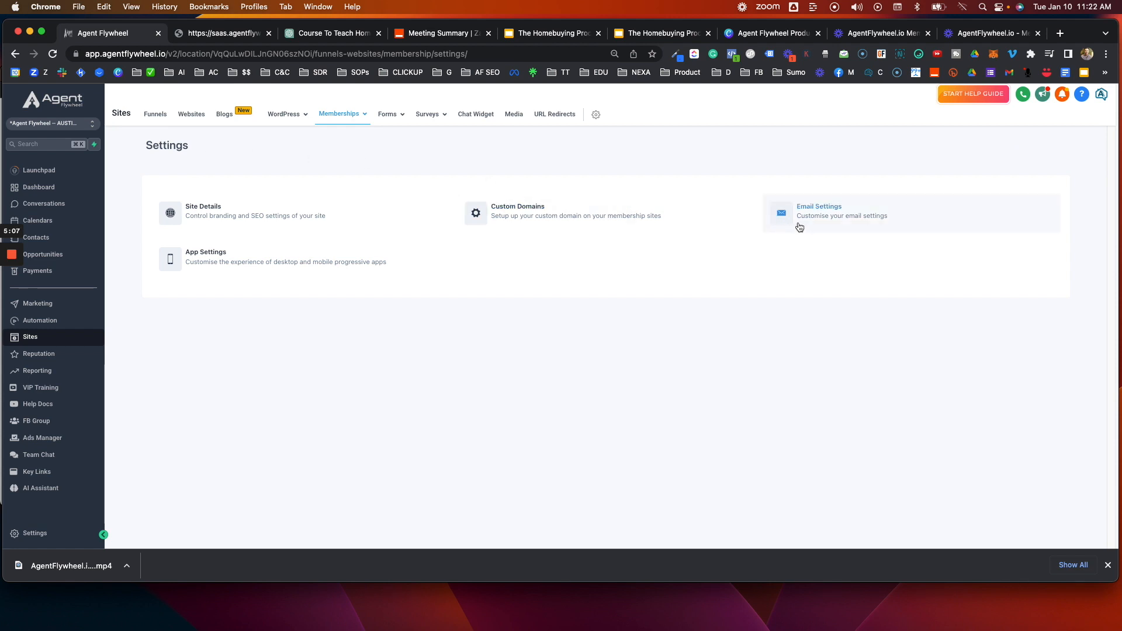
click(786, 220)
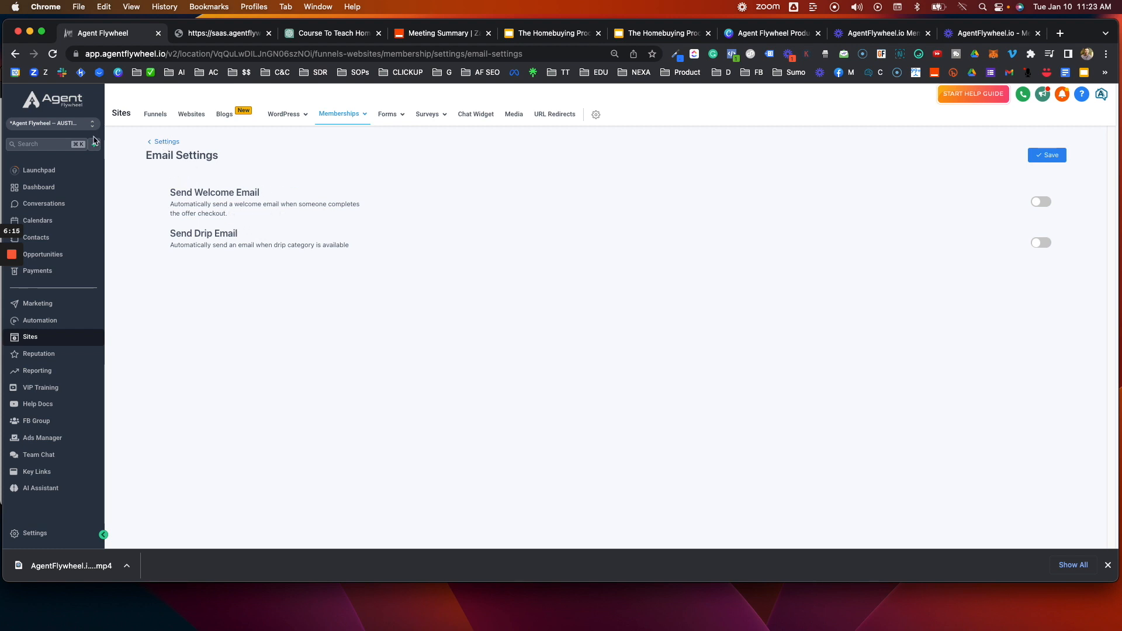
click(158, 142)
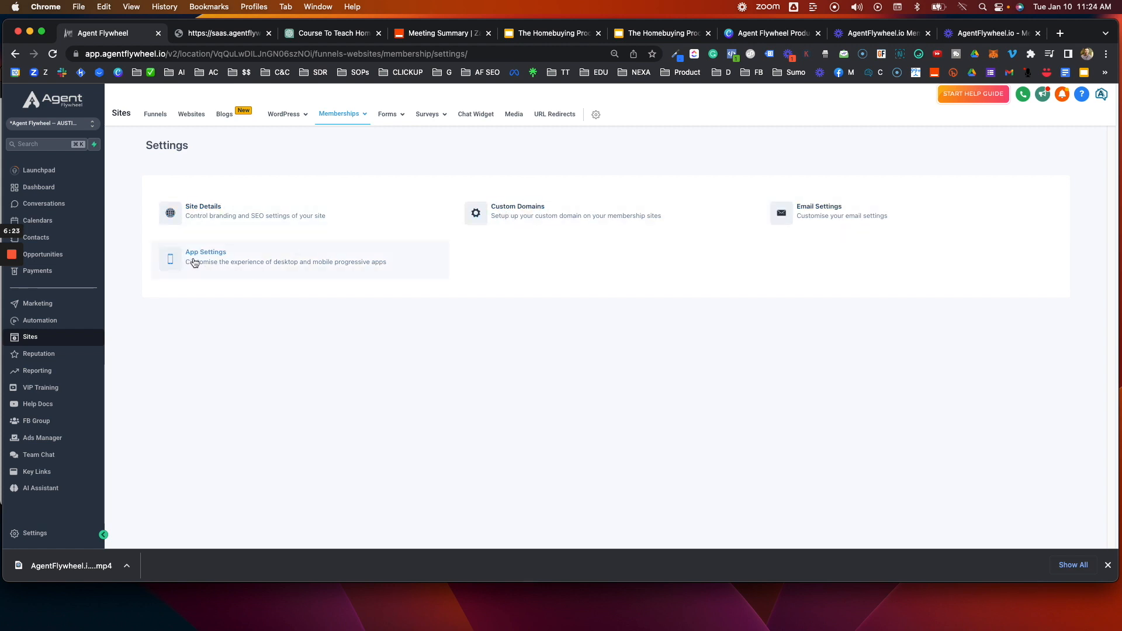
- Open the membership App Settings and check the app icons and color palette against the saas.agentflywheel.io sign-in page
click(191, 263)
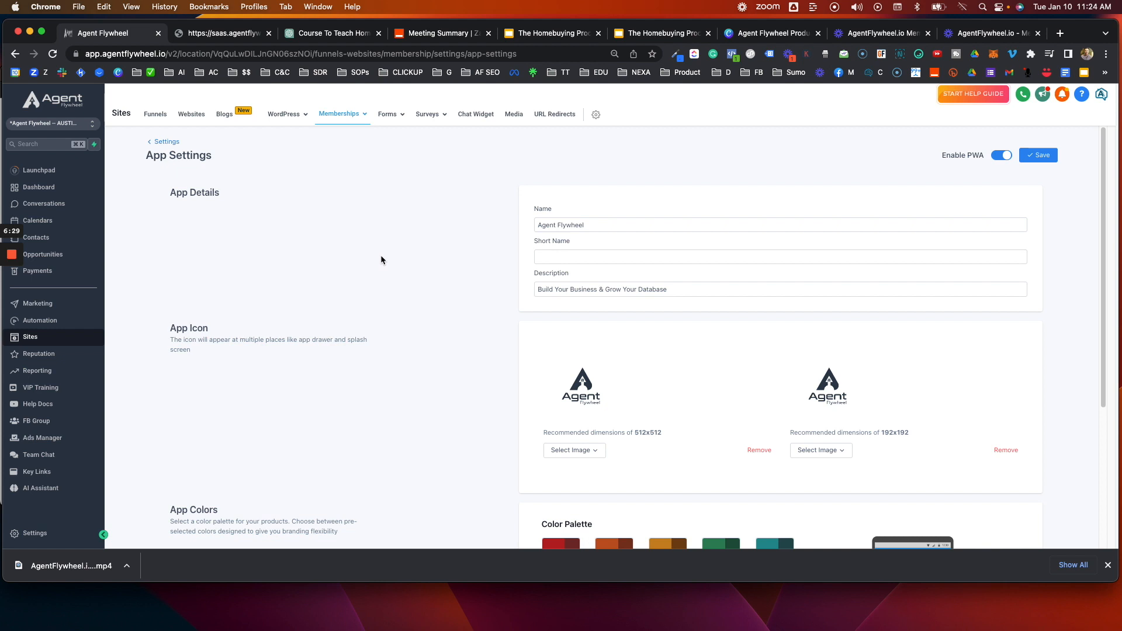
scroll(387, 255, down, 5)
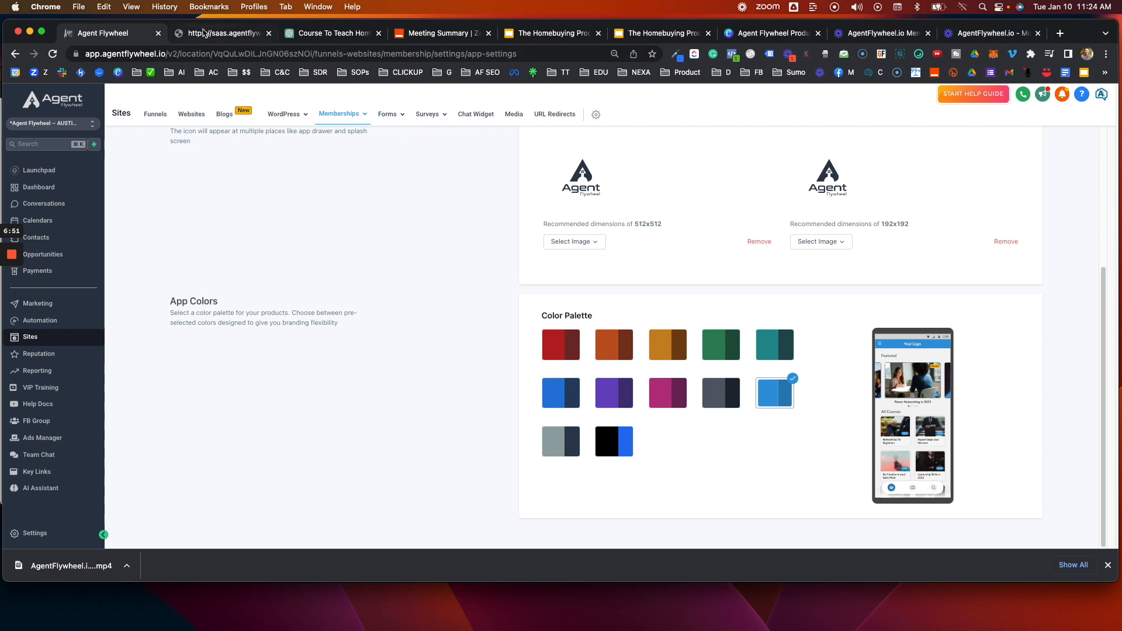
click(204, 34)
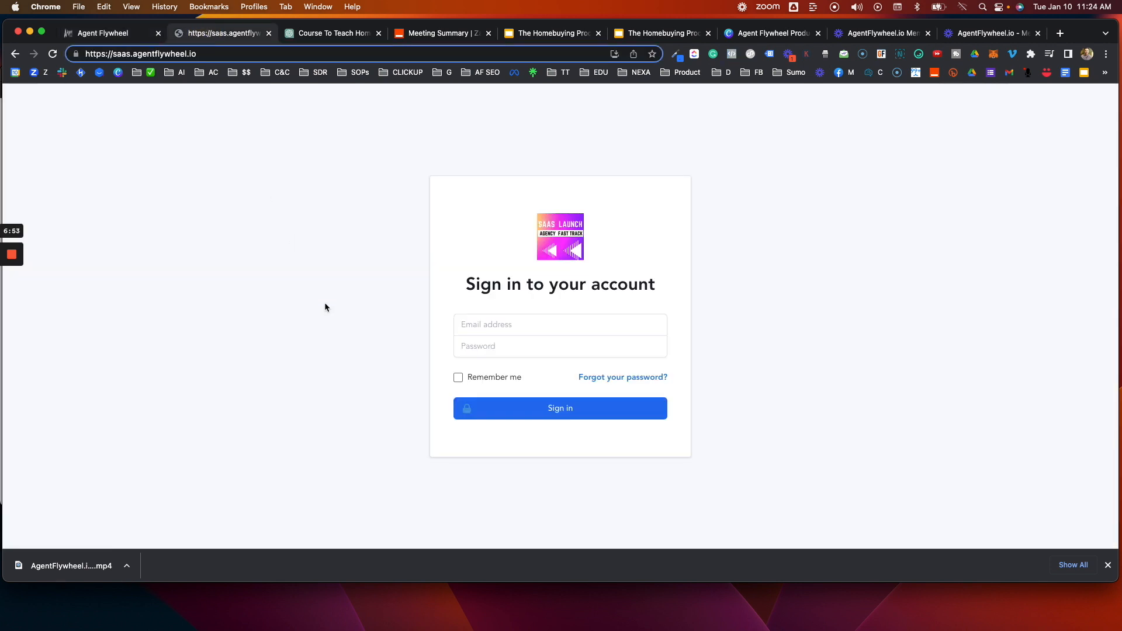
click(119, 33)
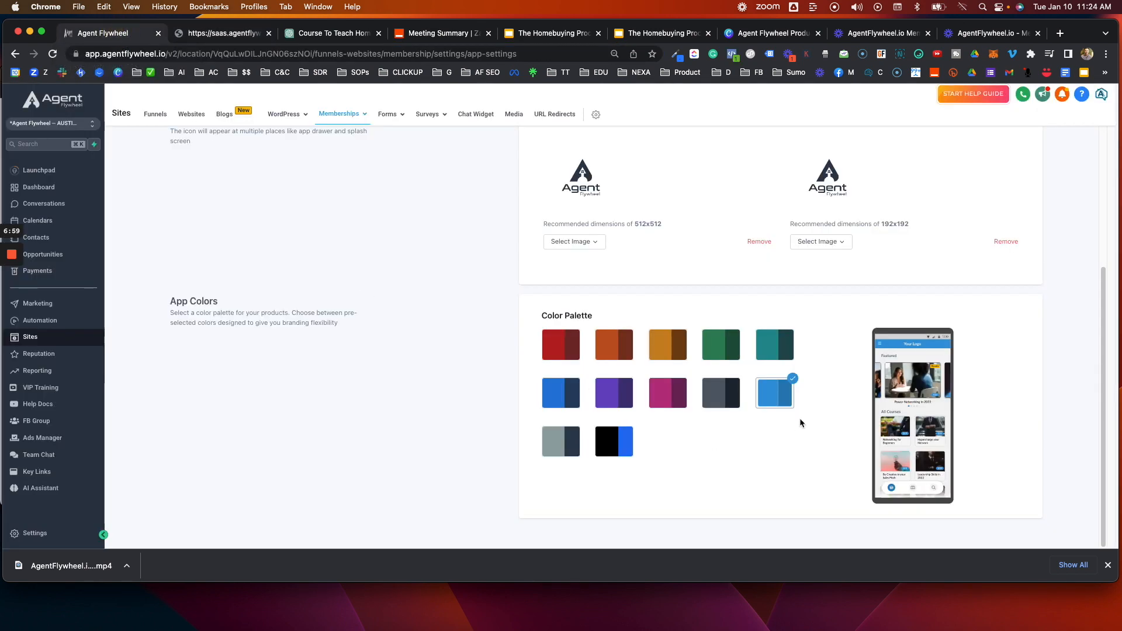
- Review the app details, icons and color palette in App Settings, and dismiss the browser's downloads bar
scroll(768, 412, up, 3)
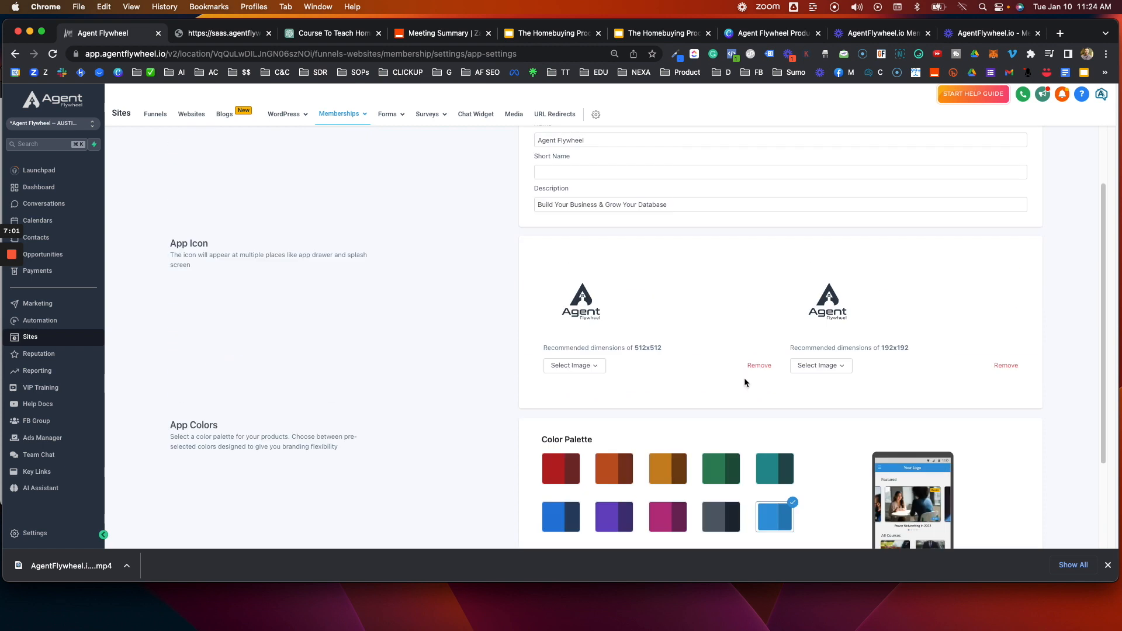
click(563, 189)
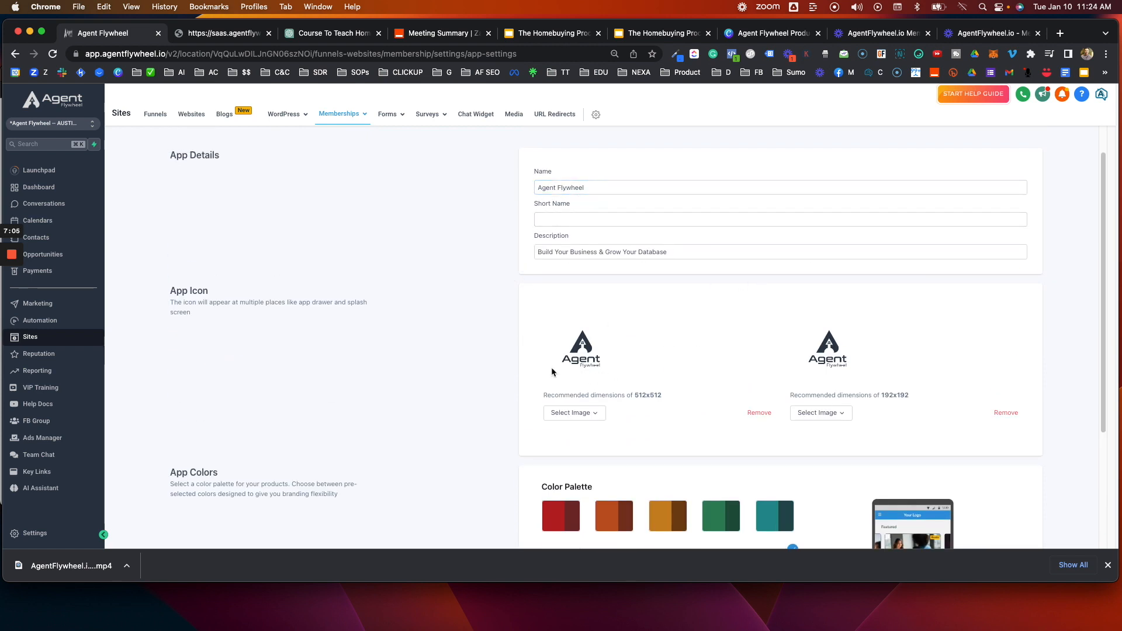
scroll(847, 349, down, 3)
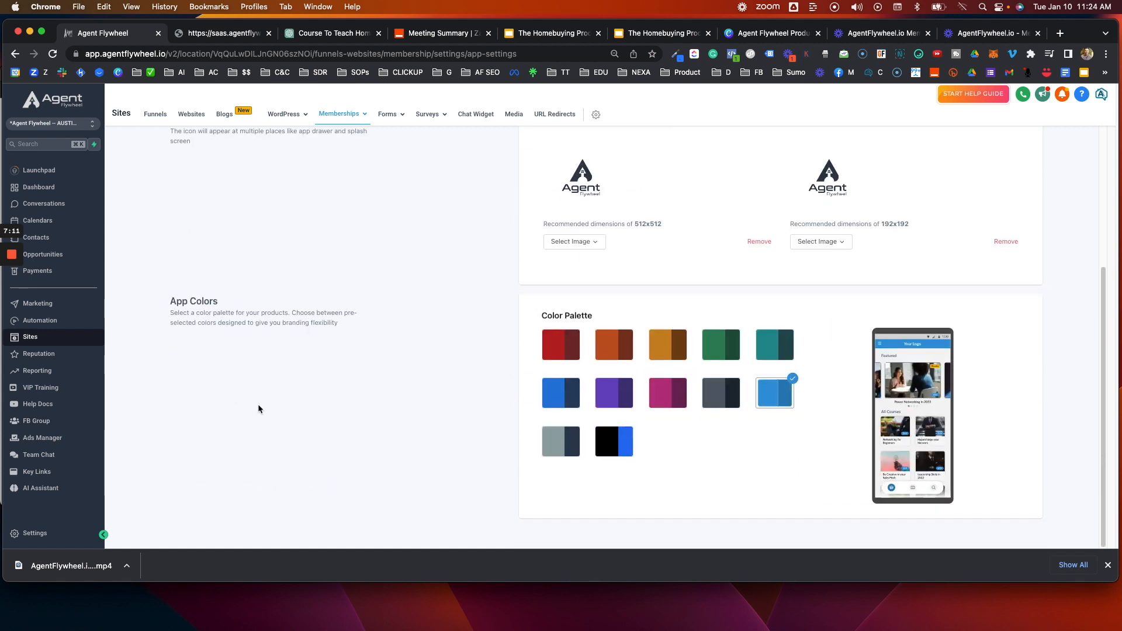
click(1109, 565)
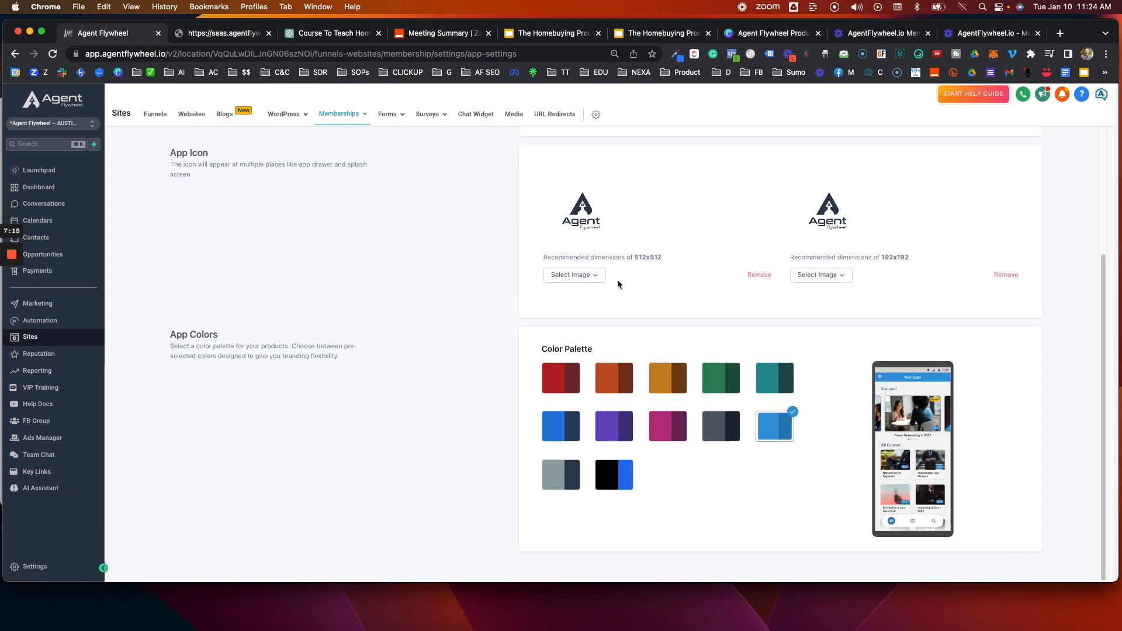
- Leave App Settings, open the membership products, and view the lesson outline of the [VIP 4.0] Agent Flywheel product
scroll(356, 259, up, 3)
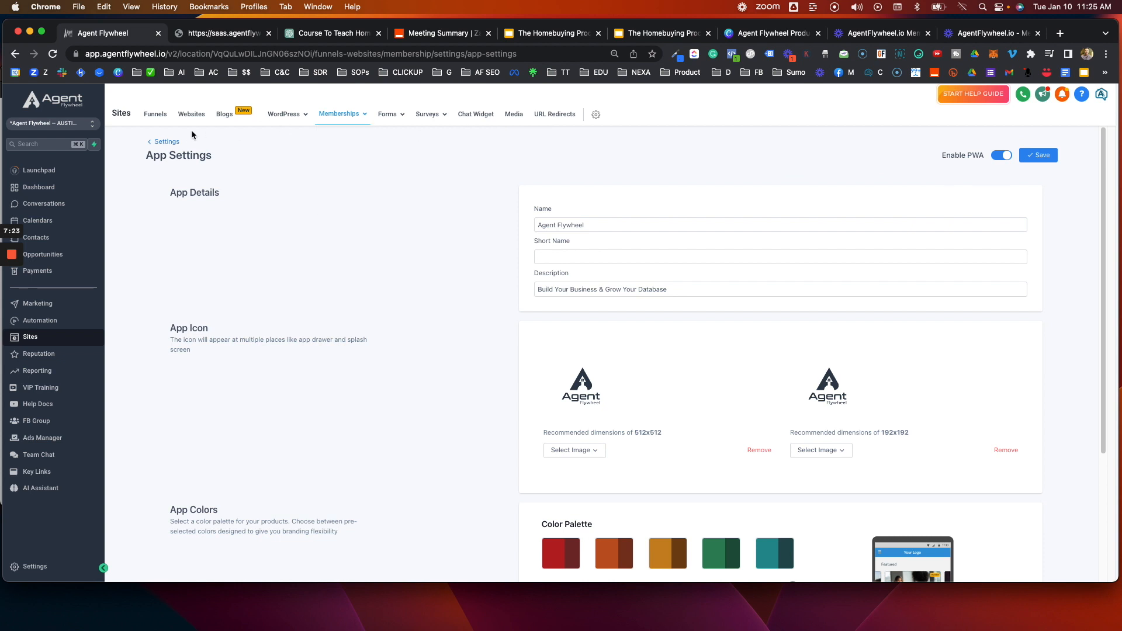
click(165, 143)
mouse_move(337, 117)
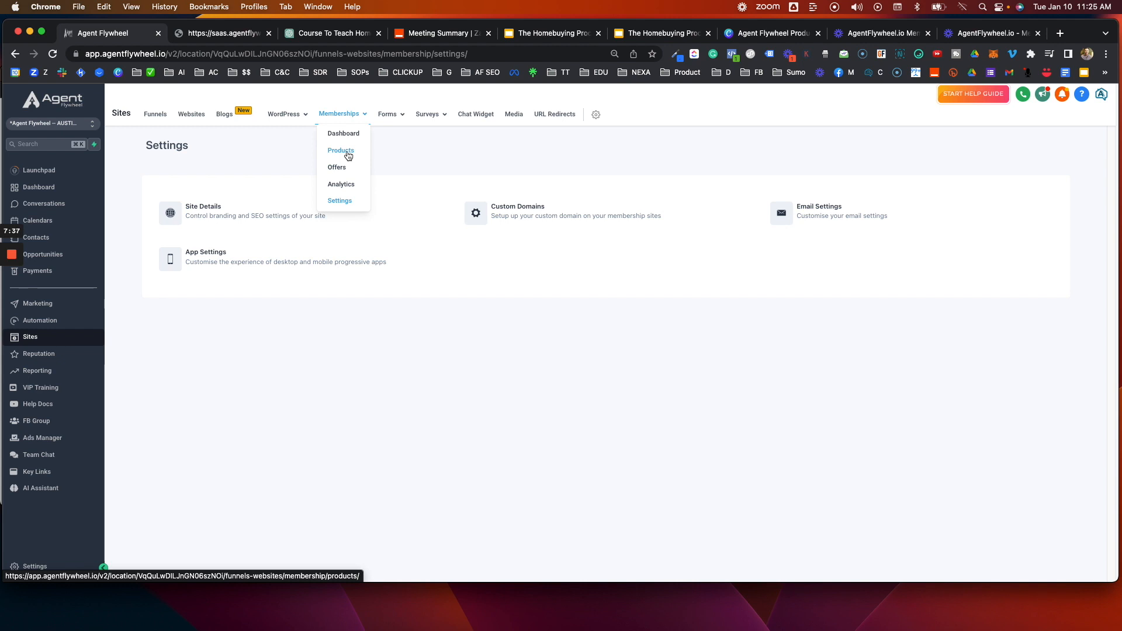
click(347, 153)
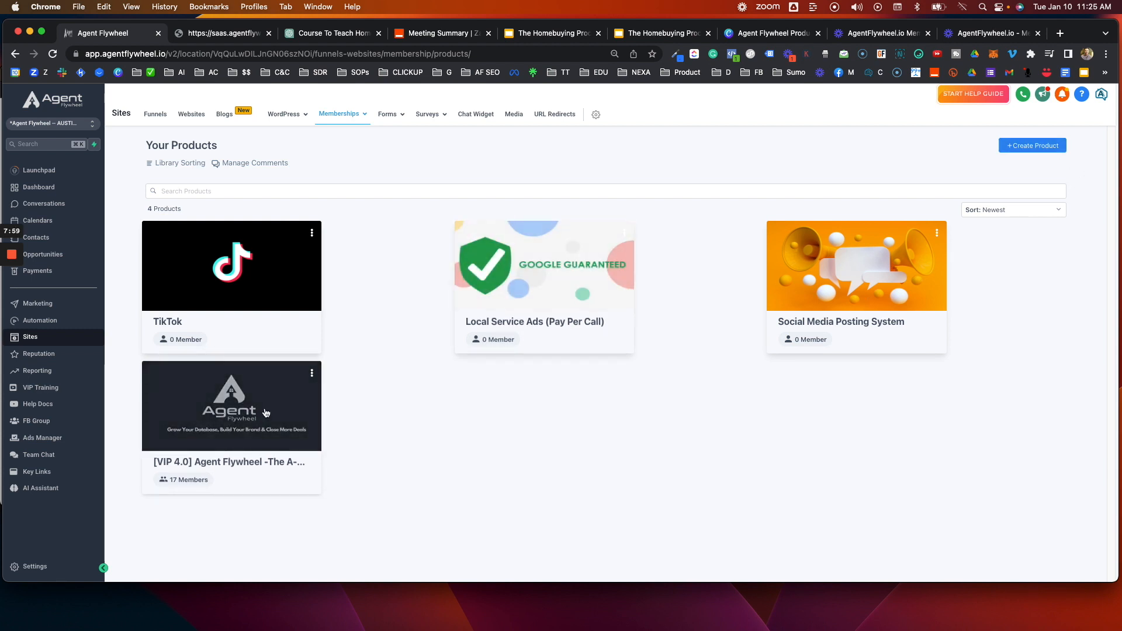
click(215, 433)
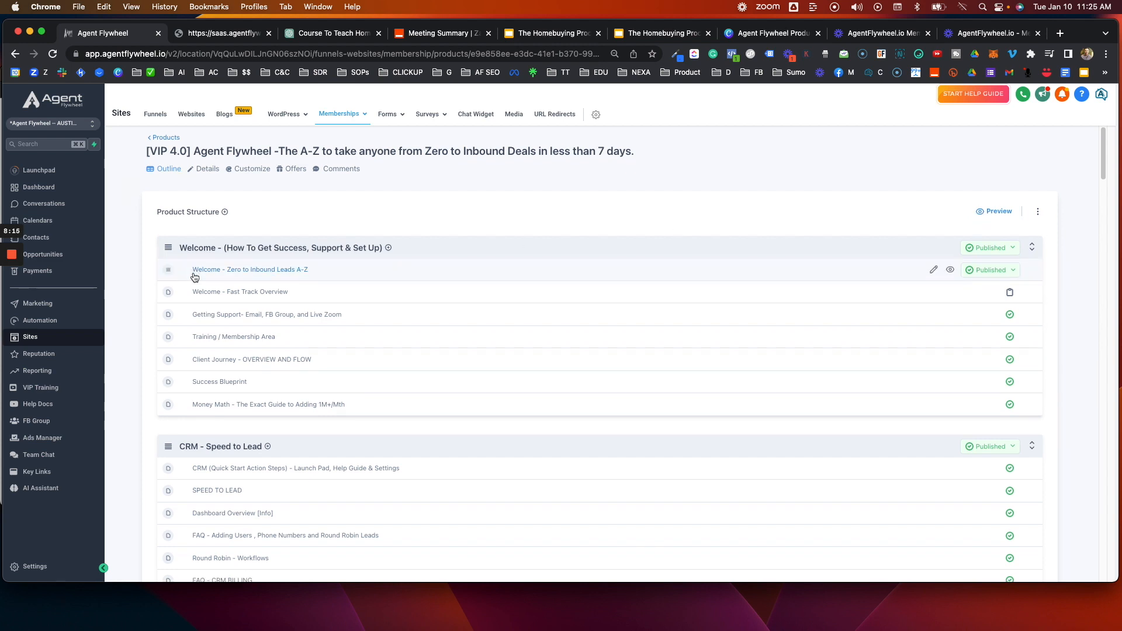
scroll(196, 275, down, 3)
scroll(201, 259, up, 2)
scroll(197, 271, up, 2)
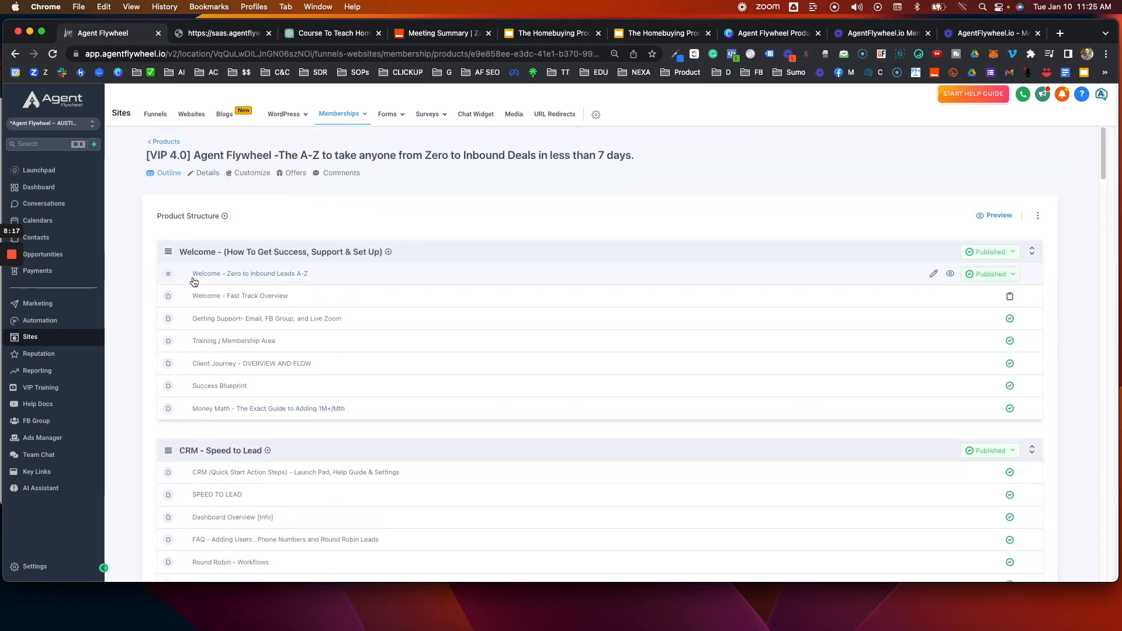
mouse_move(165, 278)
mouse_down()
mouse_move(166, 441)
mouse_move(169, 282)
mouse_up()
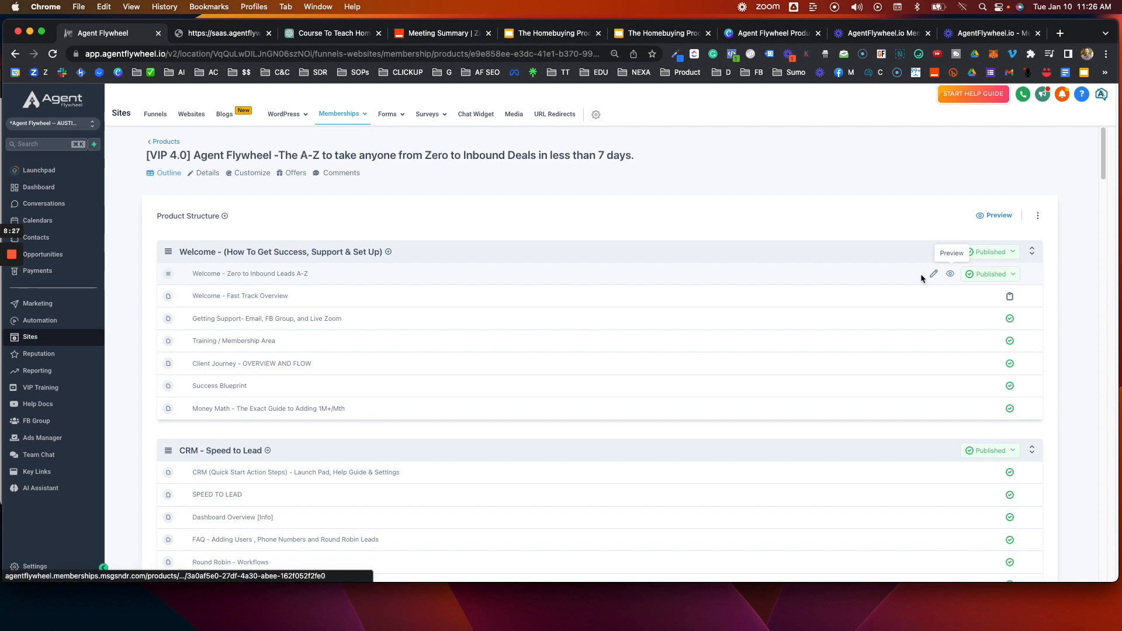
- View the status options of the "Welcome - Zero to Inbound Leads A-Z" lesson and choose Published
click(1011, 278)
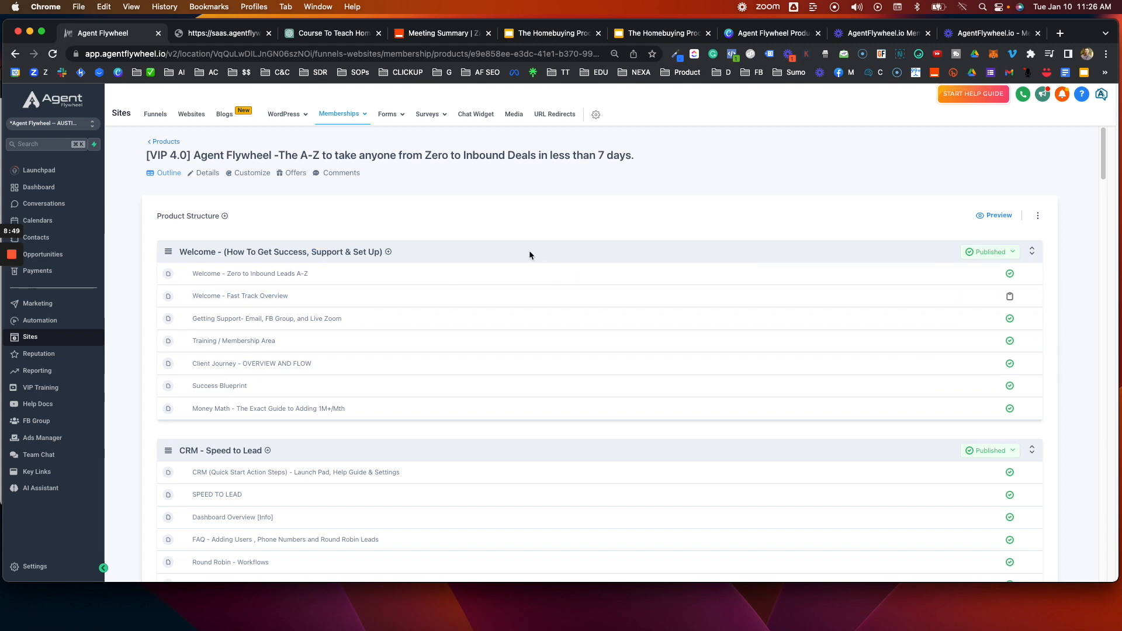
click(1013, 278)
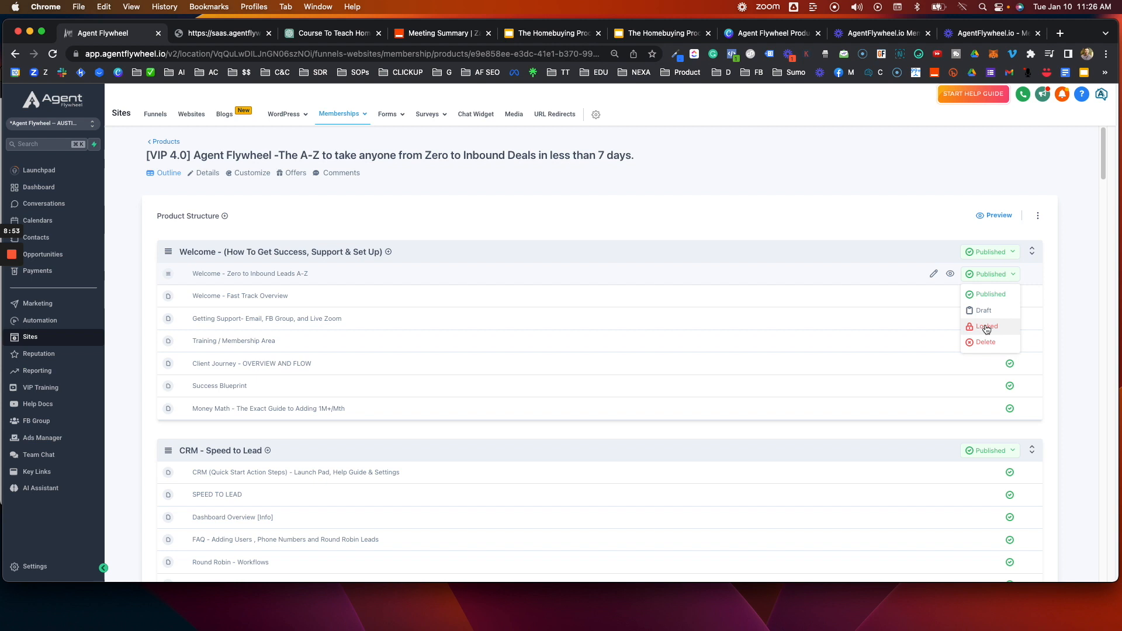
click(994, 294)
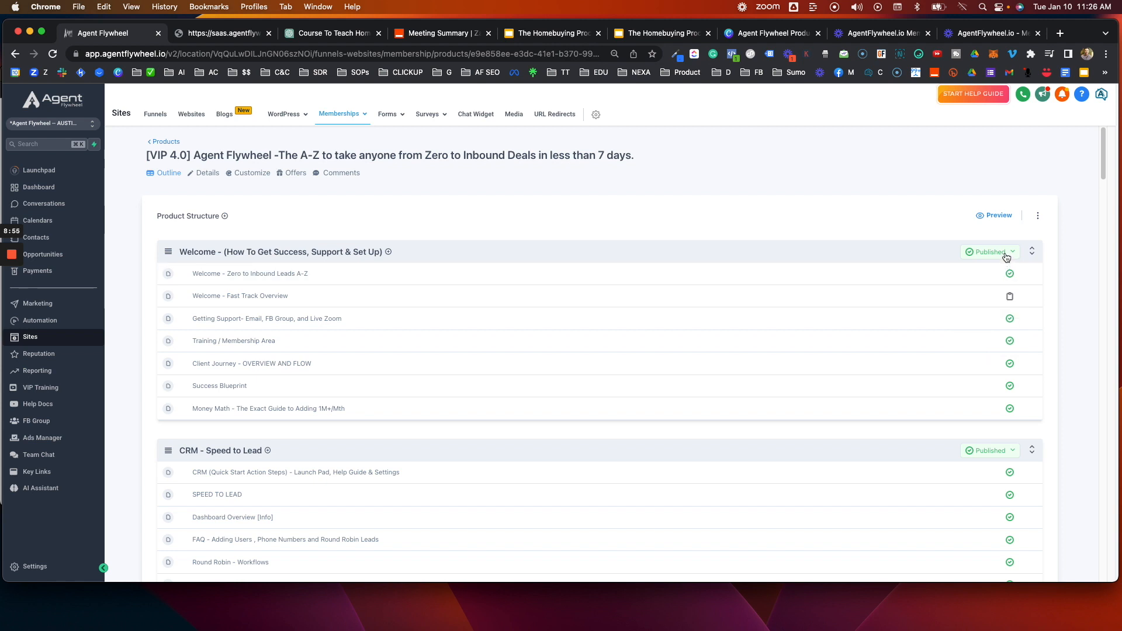
- View the Welcome category's status options and its drip settings, closing the drip dialog without saving
click(1012, 253)
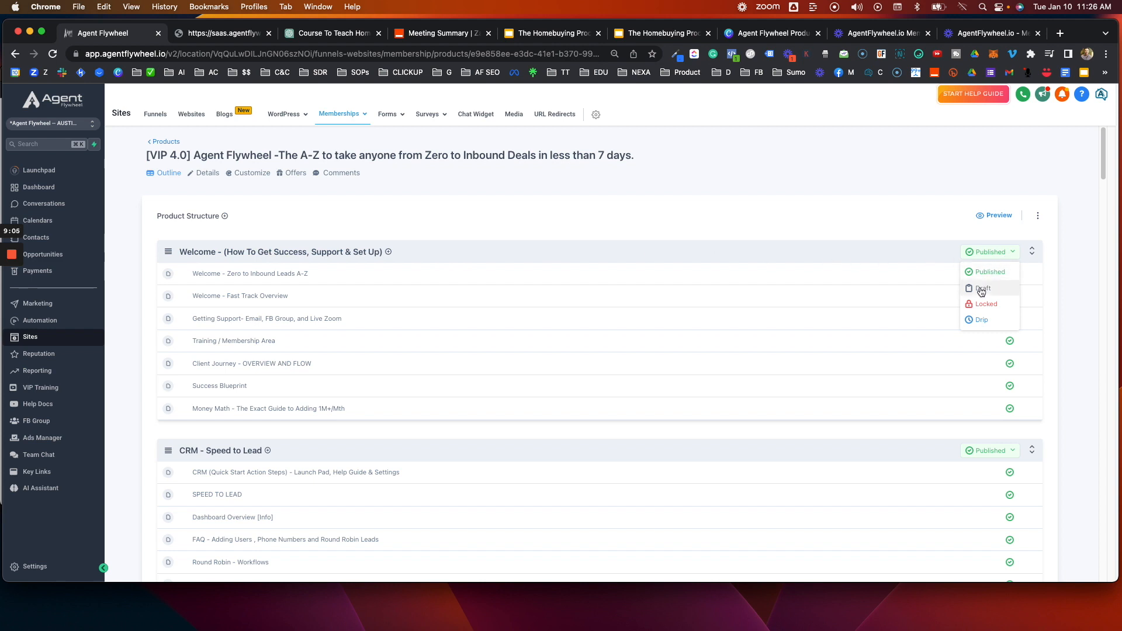
click(982, 323)
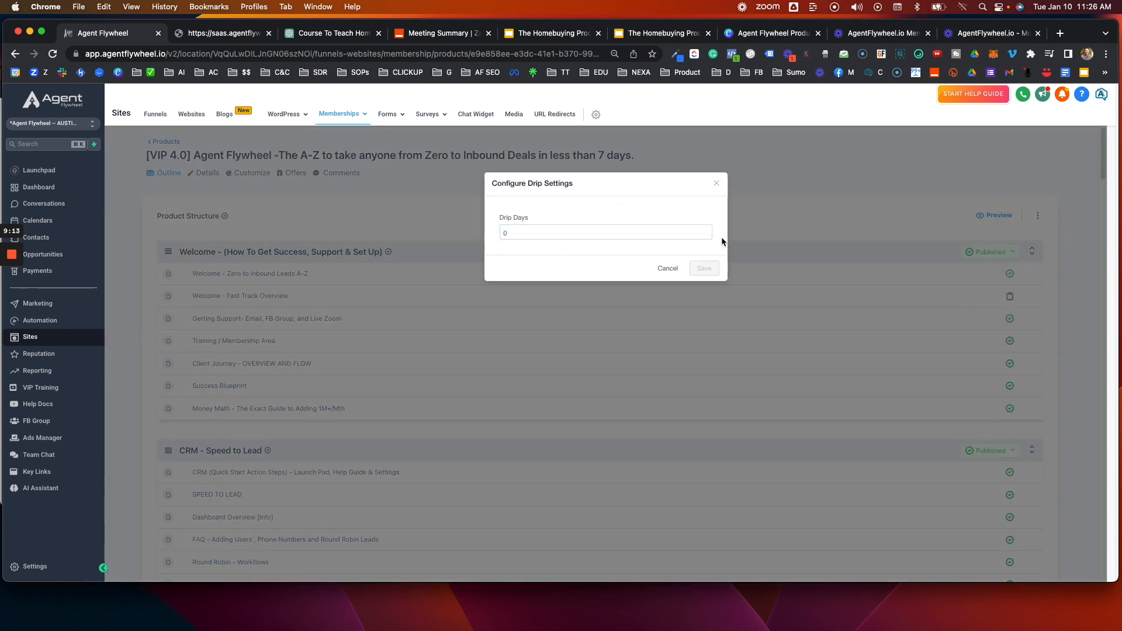
click(717, 180)
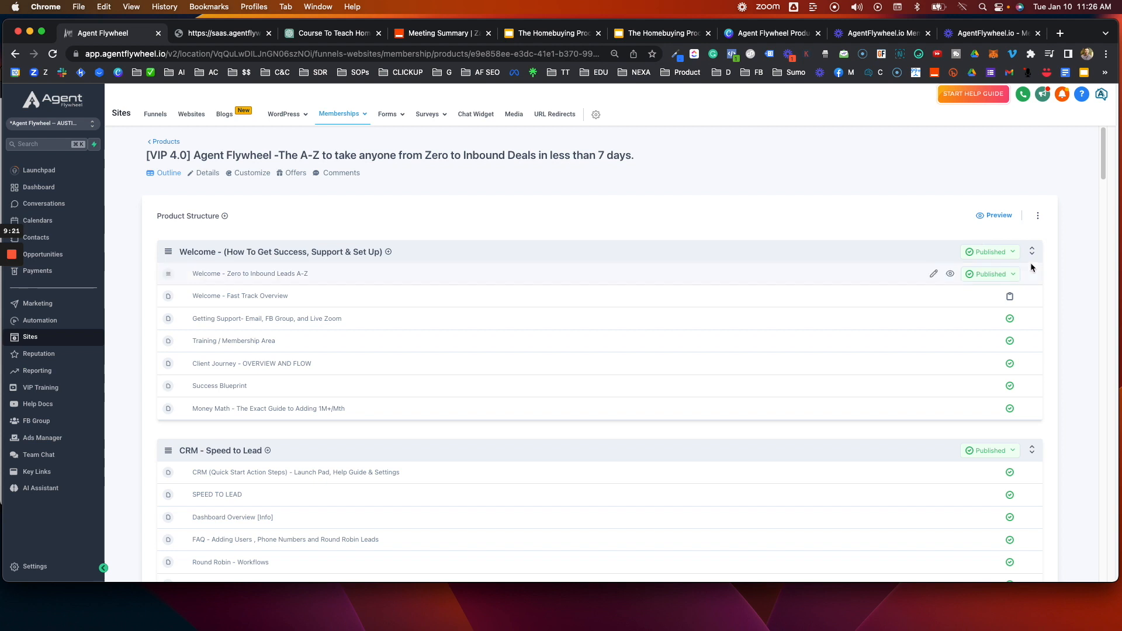
click(1013, 253)
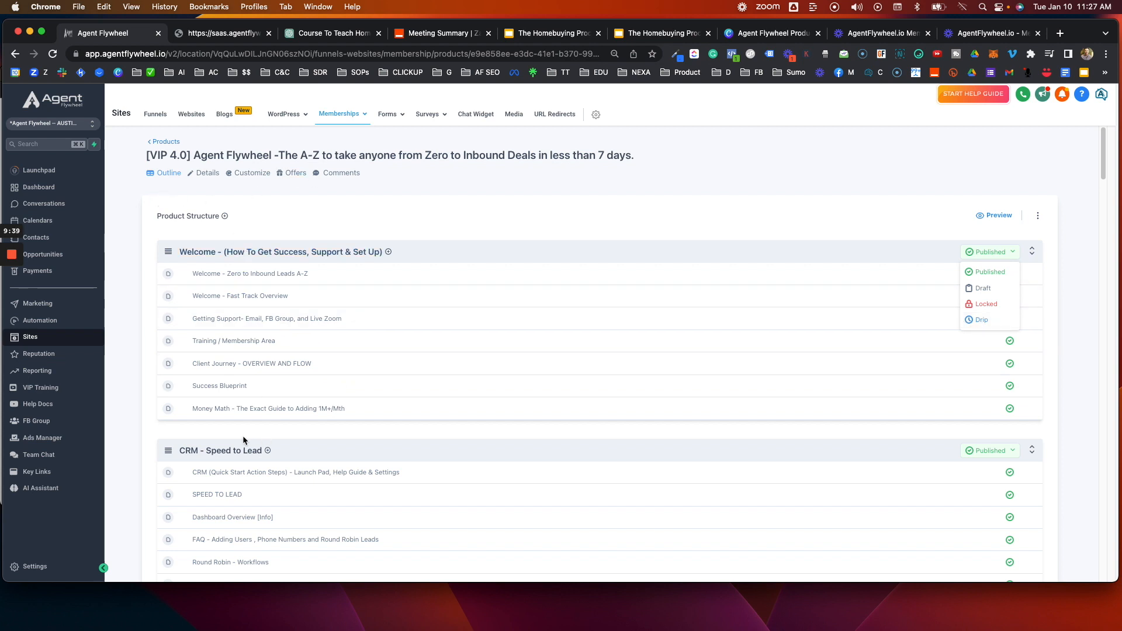
- Review the Welcome category's details, contents and thumbnail image options, and return to the product outline
scroll(329, 371, down, 1)
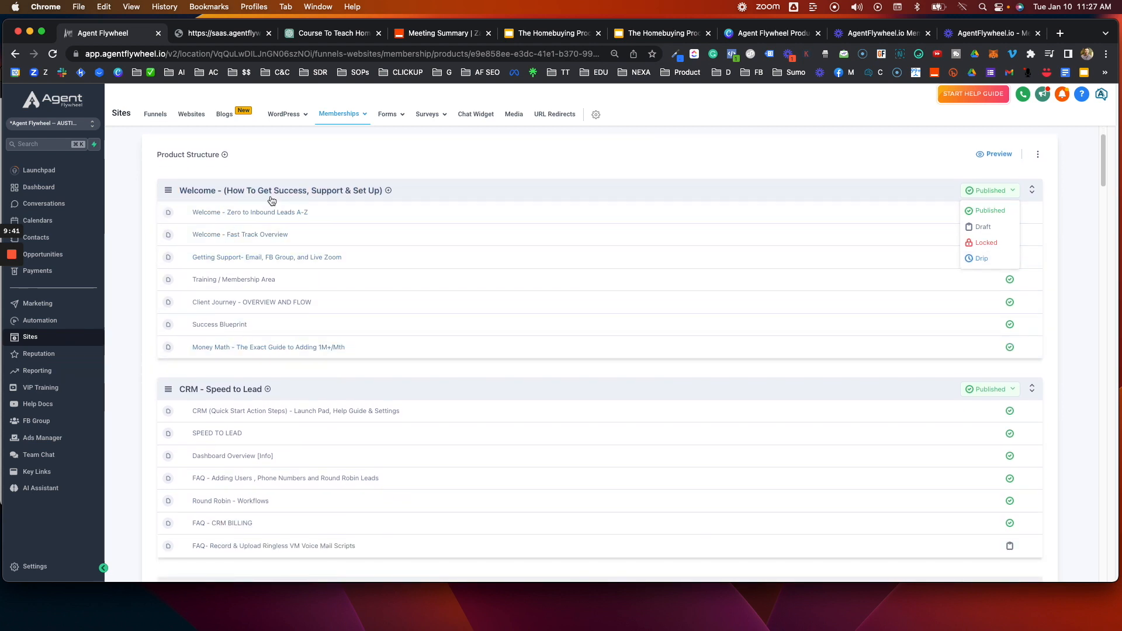
click(254, 190)
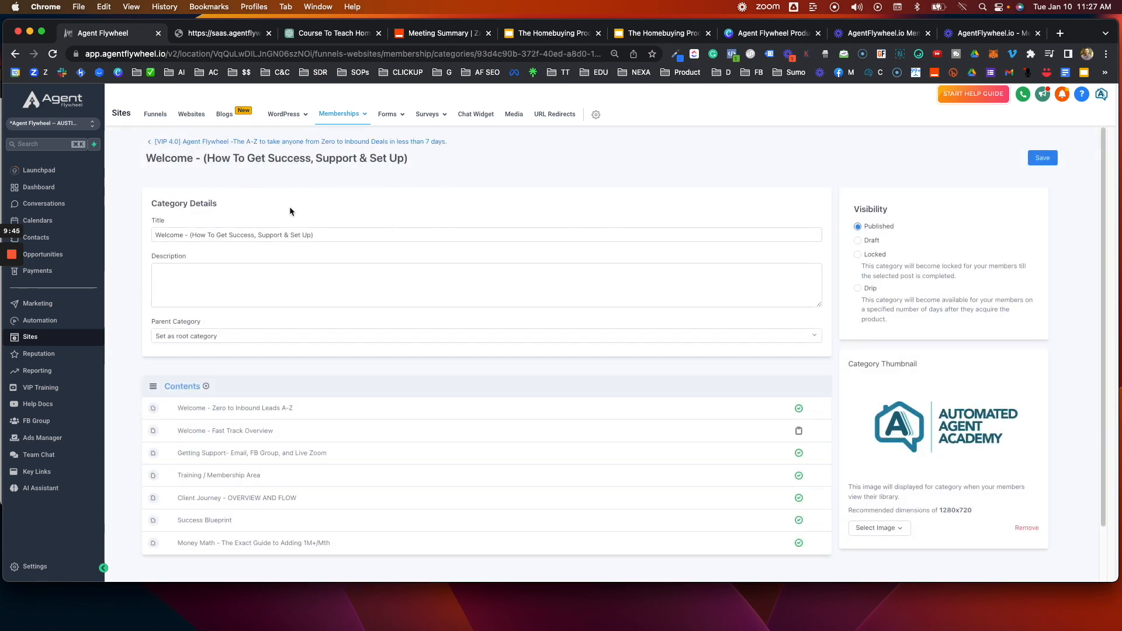
click(153, 142)
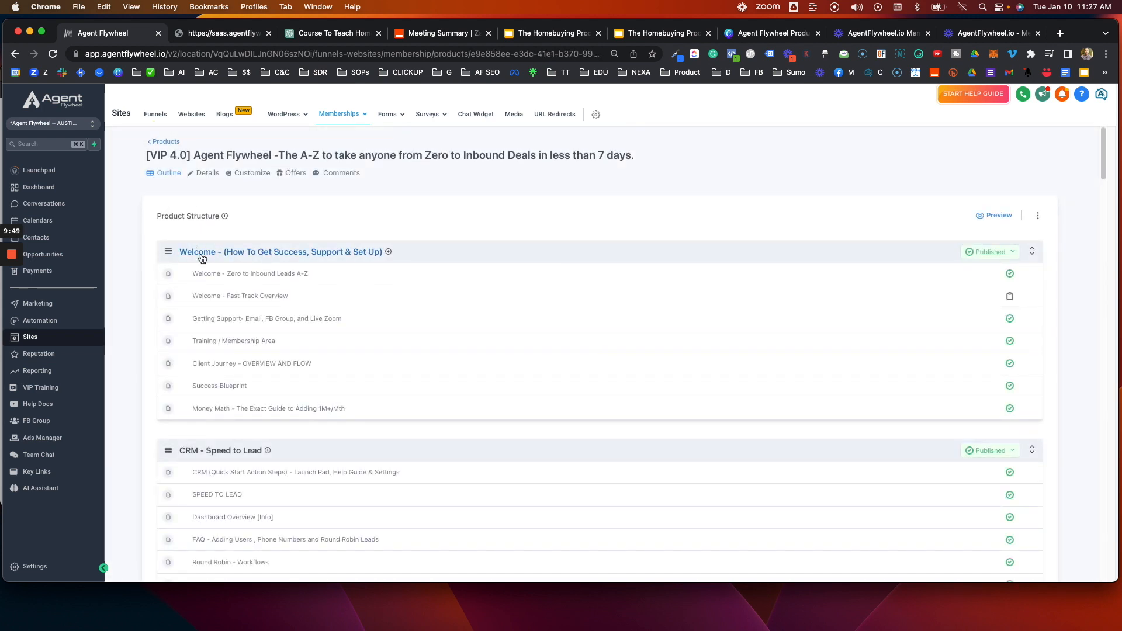
click(243, 254)
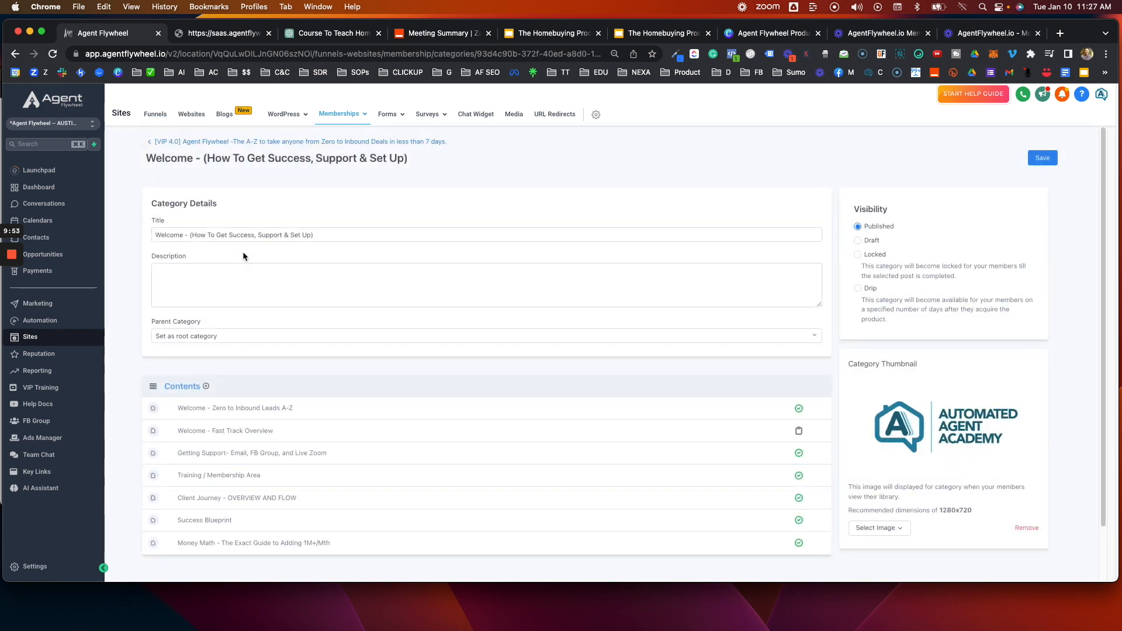
scroll(268, 264, down, 2)
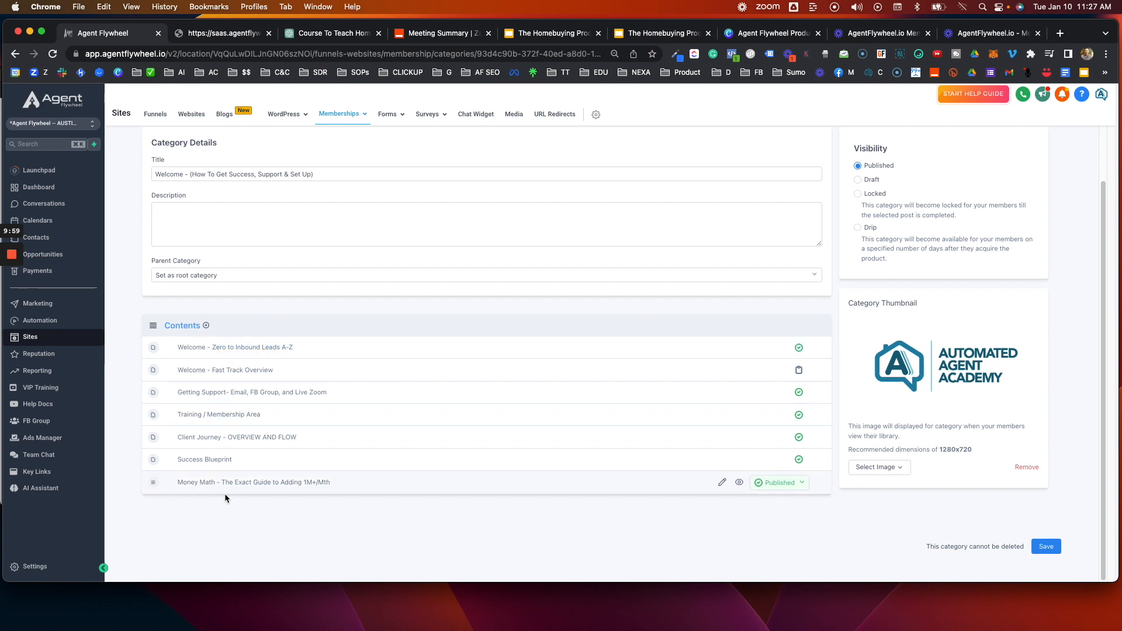
scroll(202, 359, up, 2)
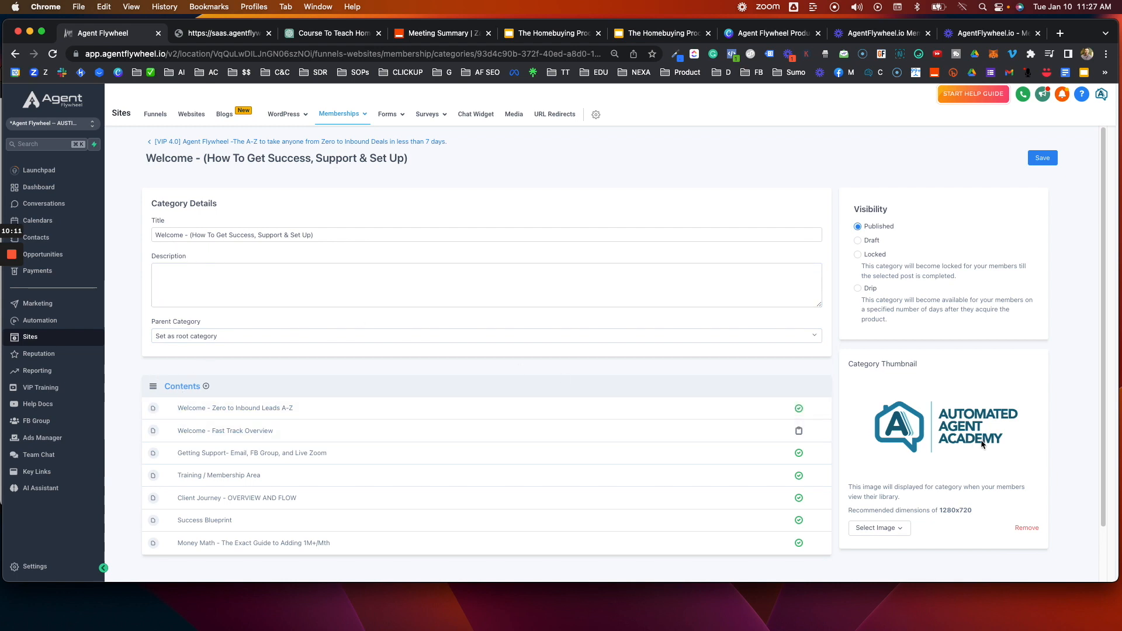
click(880, 528)
drag(153, 408, 155, 406)
click(160, 142)
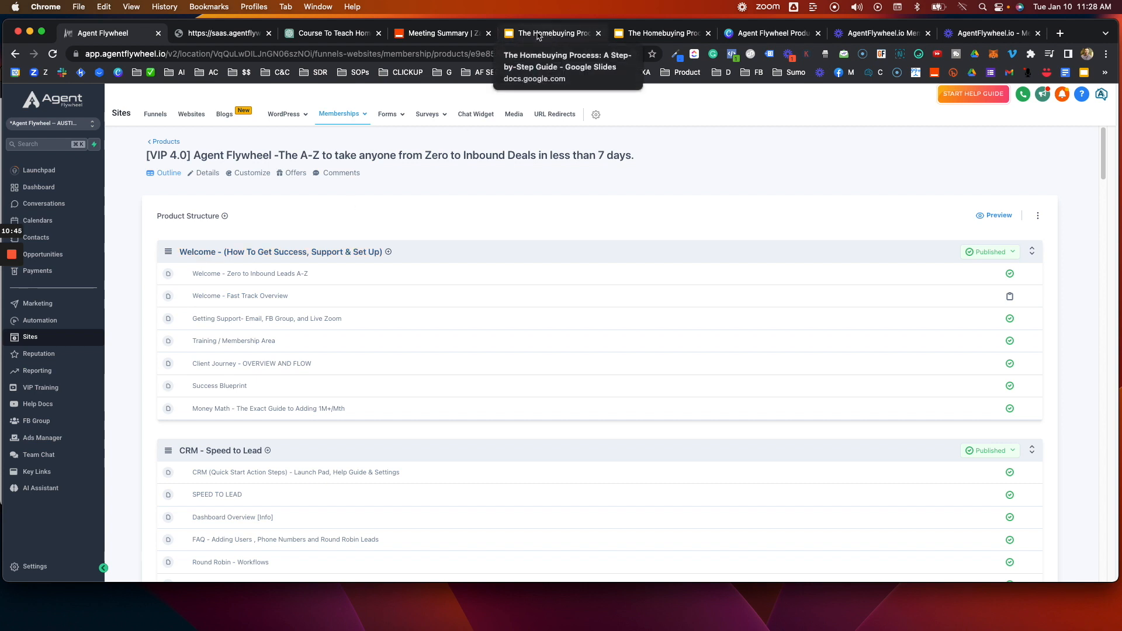
- Highlight "Introduction to the homebuying process" in the ChatGPT homebuyer course outline and switch back to the Agent Flywheel product outline
click(333, 33)
scroll(459, 272, up, 10)
scroll(459, 273, up, 8)
drag(430, 271, 693, 270)
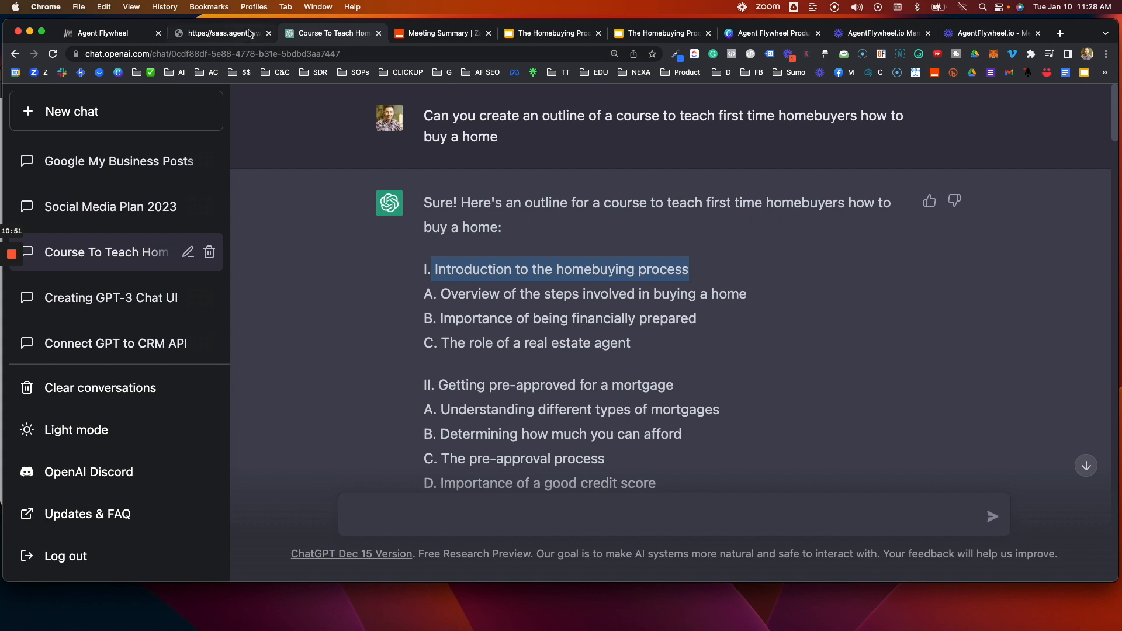
click(100, 33)
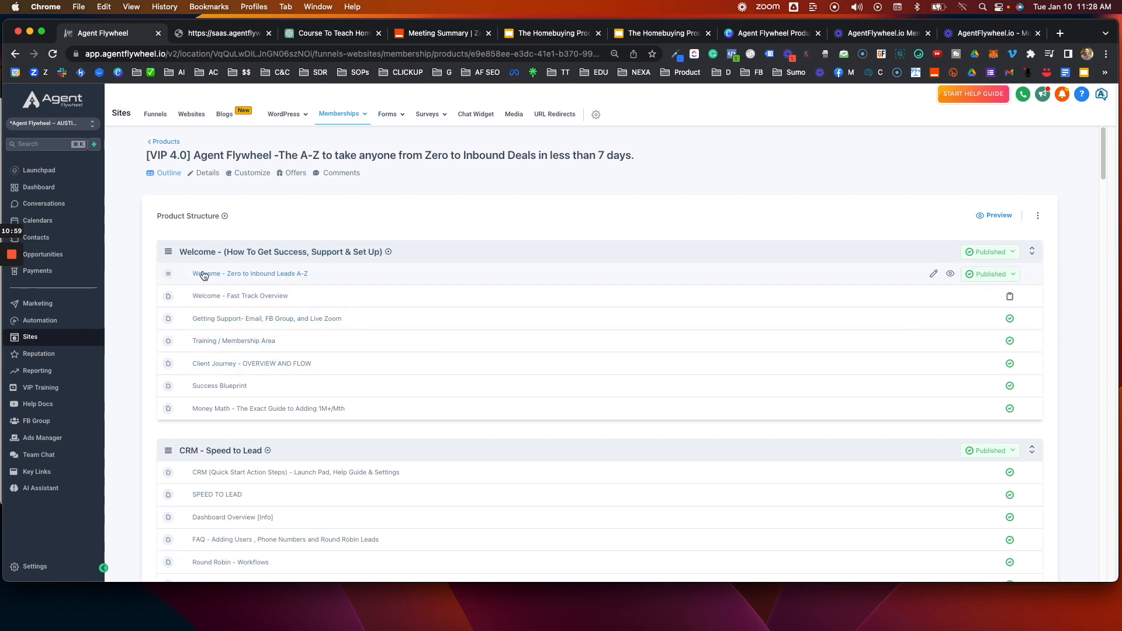
- Open the "Welcome - Zero to Inbound Leads A-Z" post and examine its video, visibility, thumbnail, files, title, category and body fields
click(244, 274)
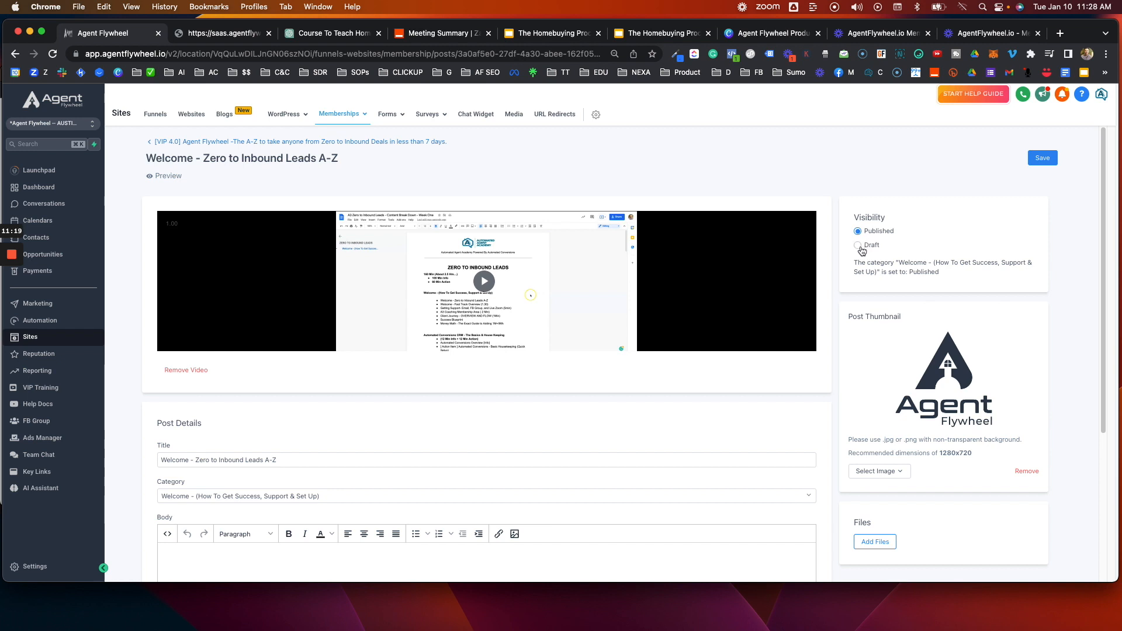
scroll(948, 381, down, 1)
scroll(946, 377, down, 1)
scroll(929, 421, down, 3)
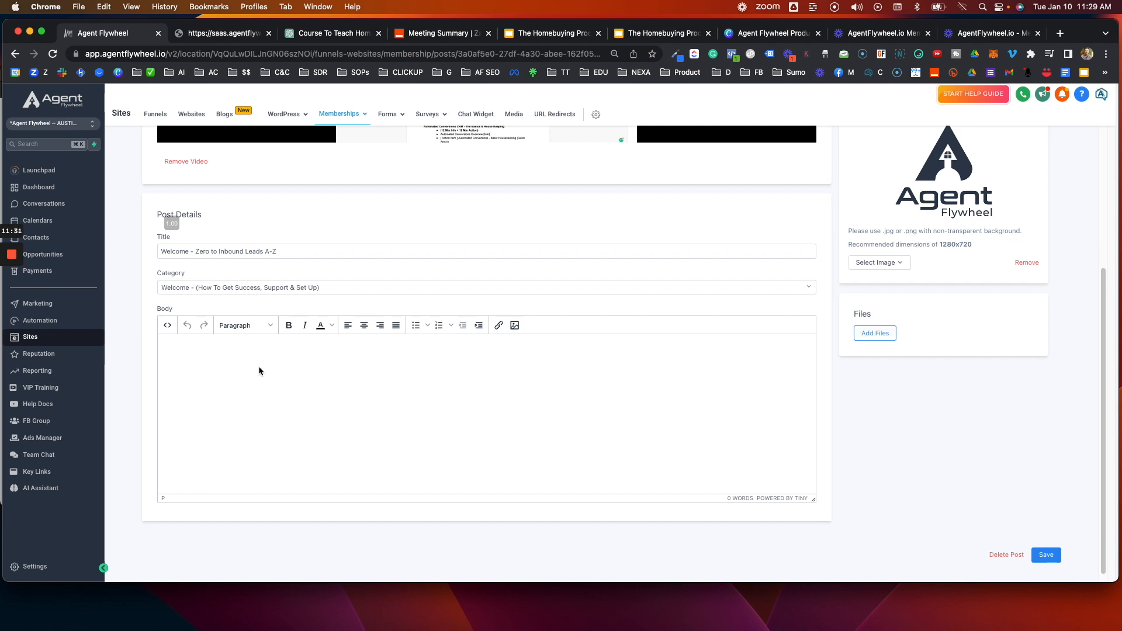
click(169, 251)
click(190, 347)
scroll(420, 490, up, 5)
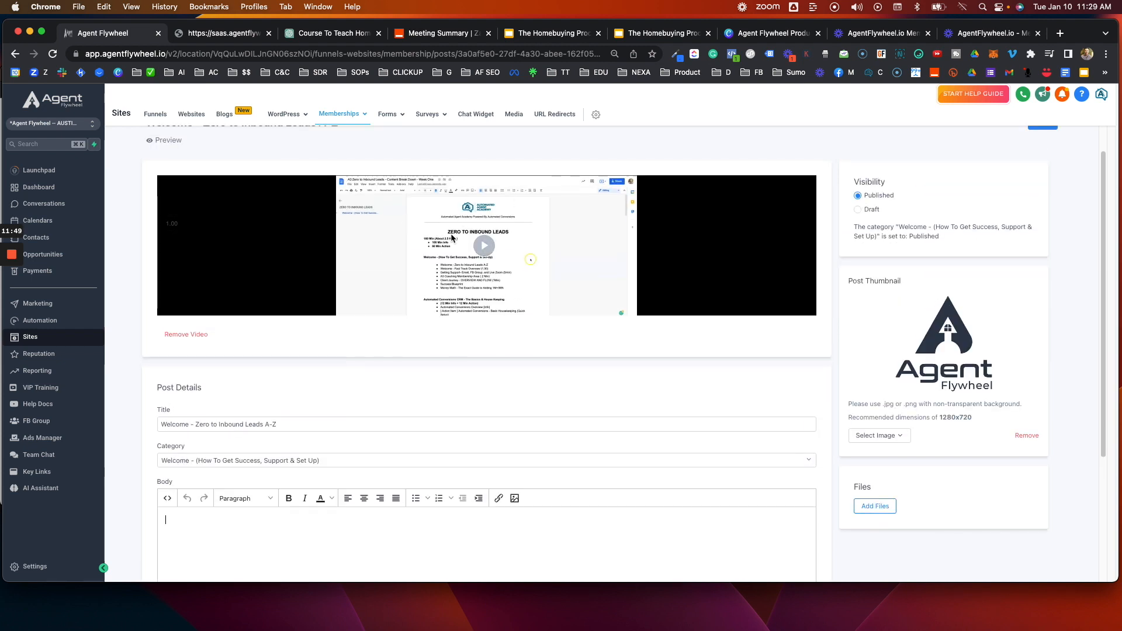
scroll(485, 391, down, 4)
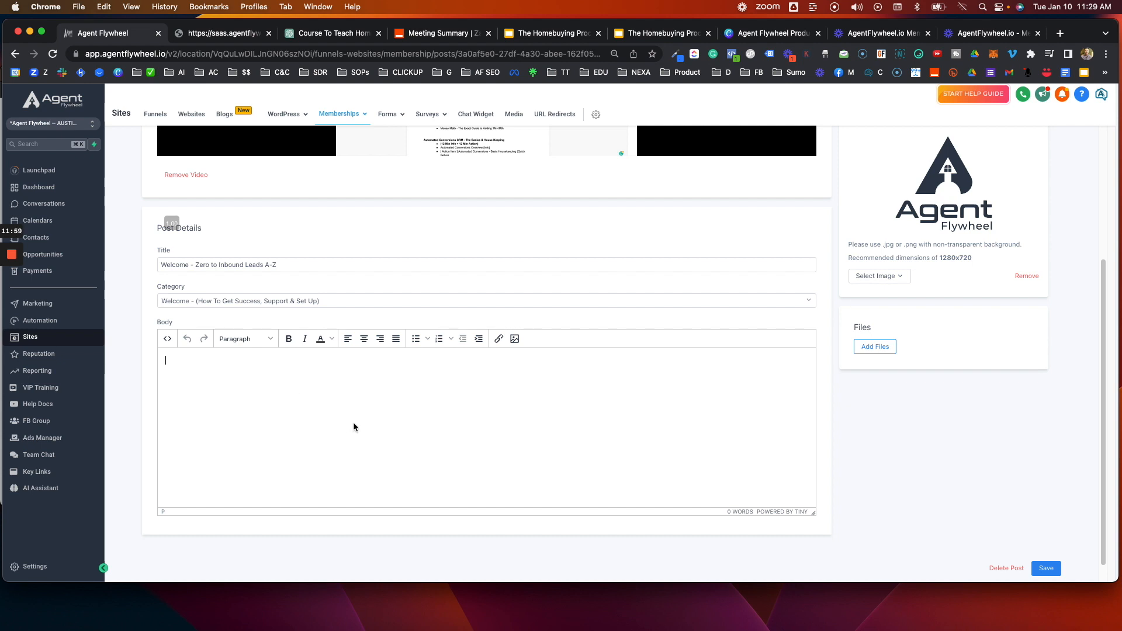
scroll(409, 398, up, 3)
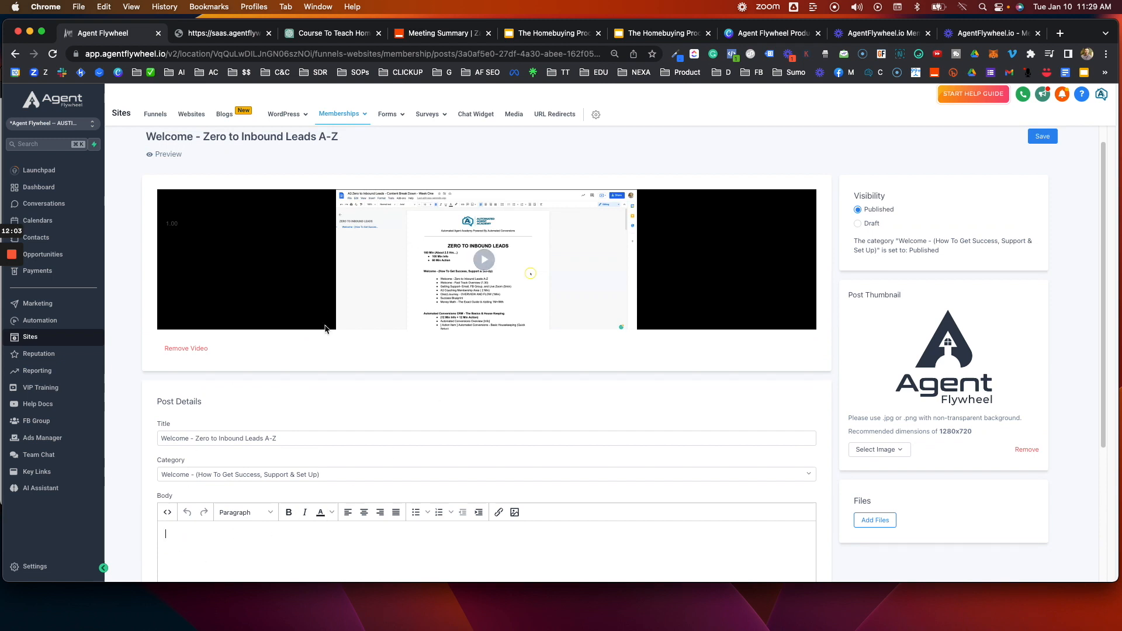
scroll(248, 379, down, 3)
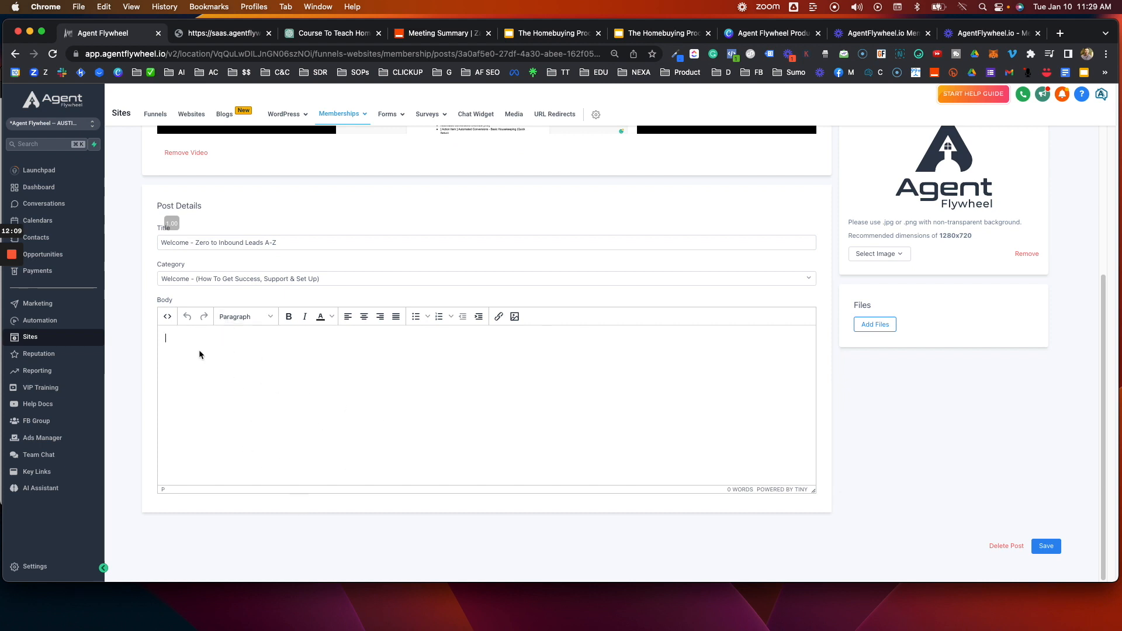
scroll(283, 444, up, 2)
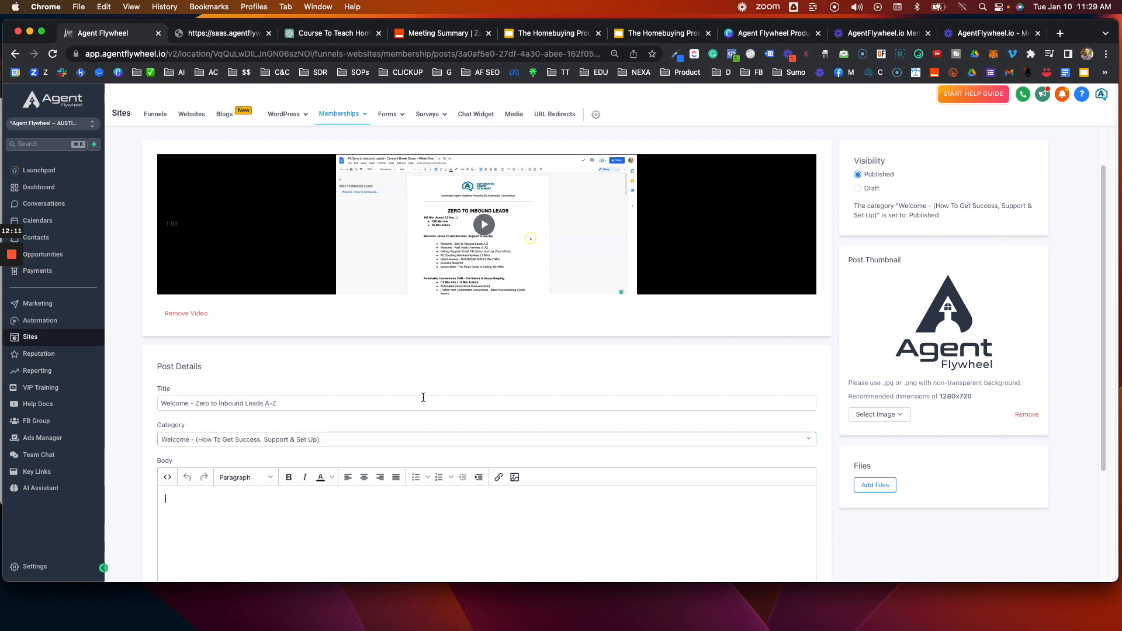
scroll(482, 310, up, 1)
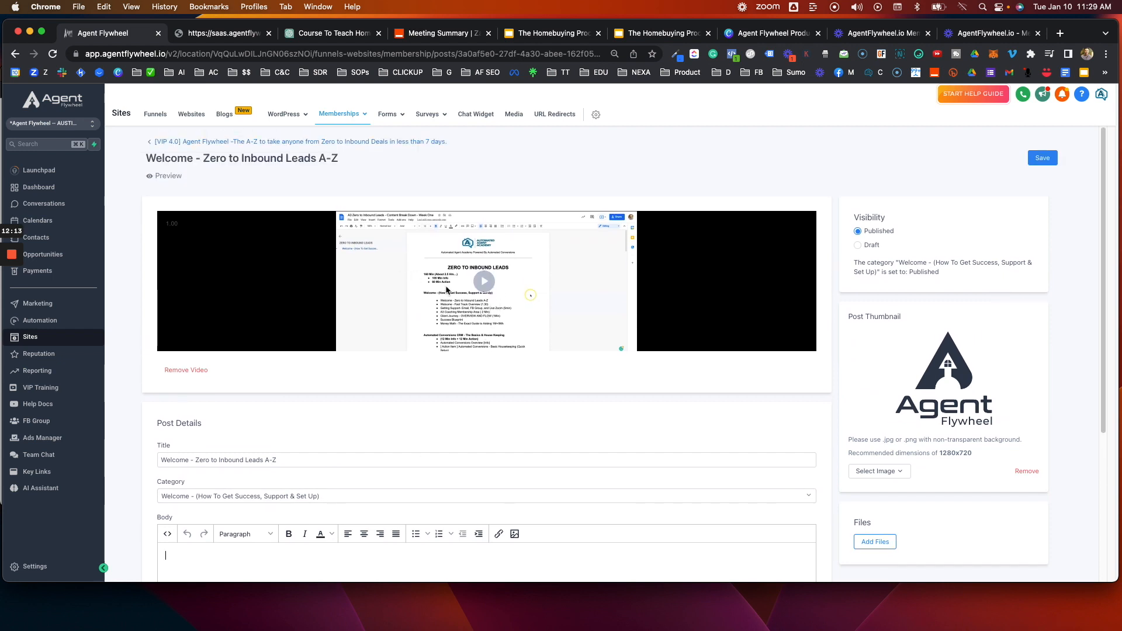
- Preview the "Welcome - Zero to Inbound Leads A-Z" post in the member view, and return to the product outline in the editor
click(167, 176)
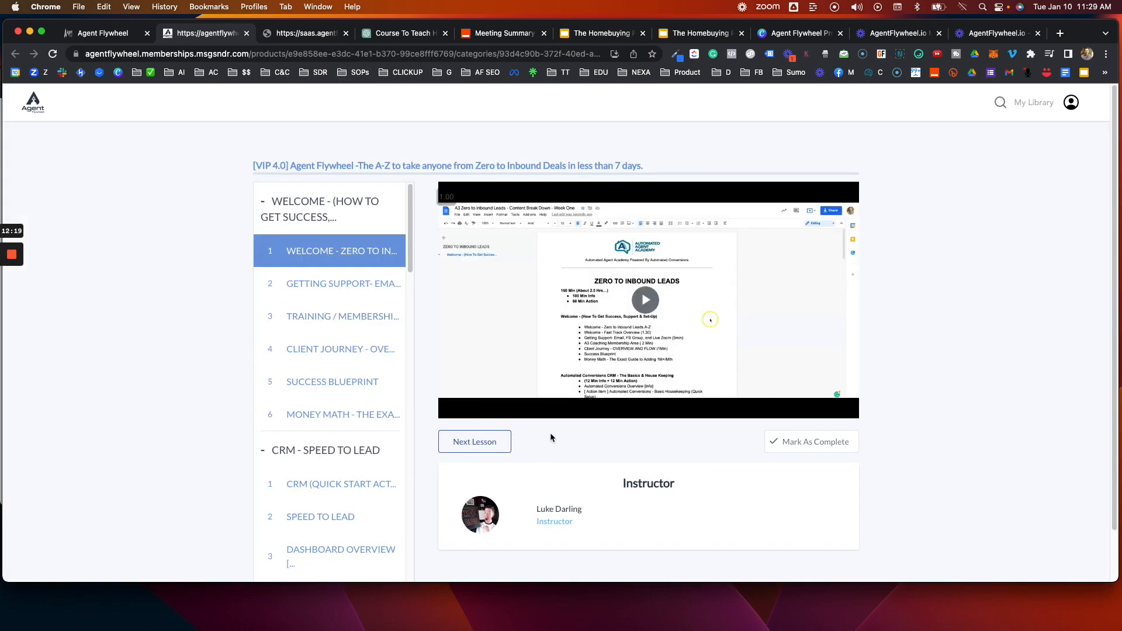
scroll(550, 437, down, 1)
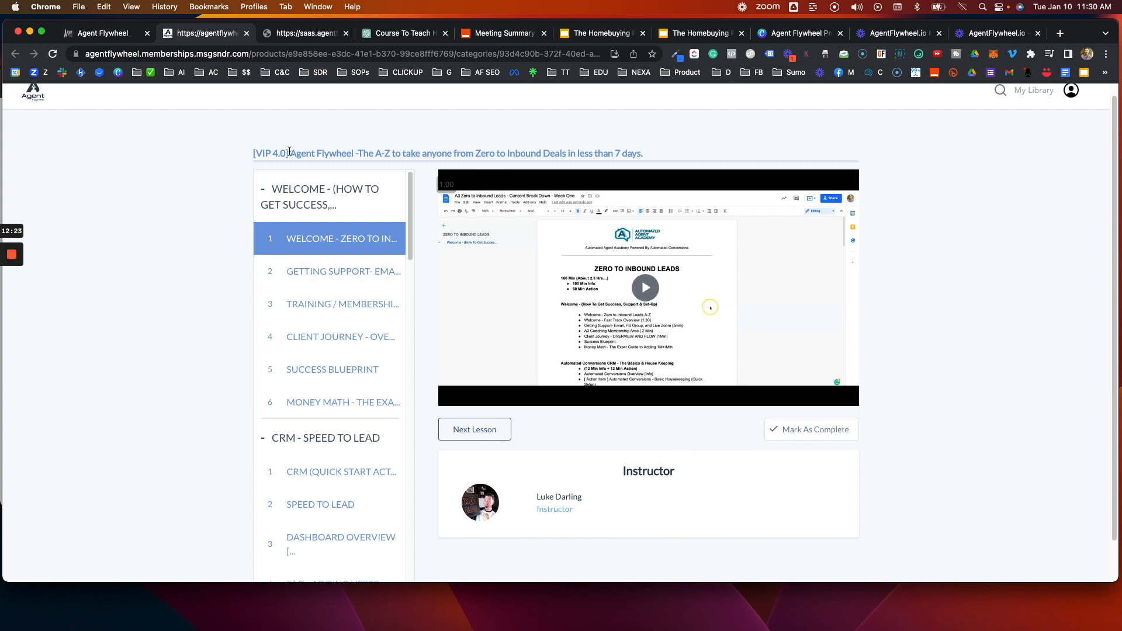
scroll(327, 158, up, 1)
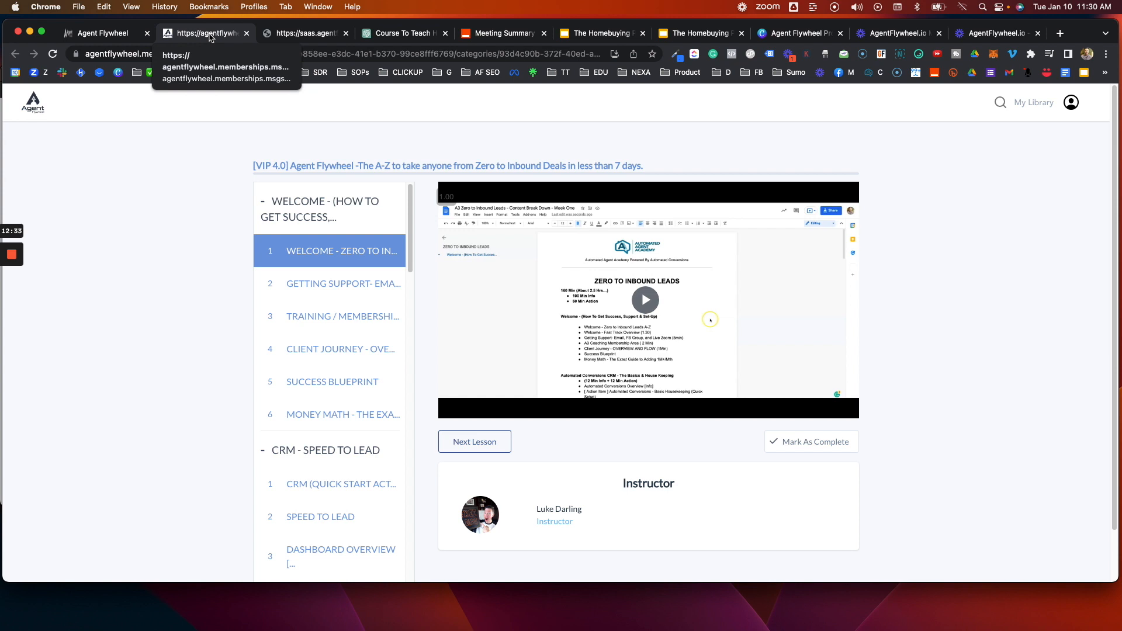
click(98, 32)
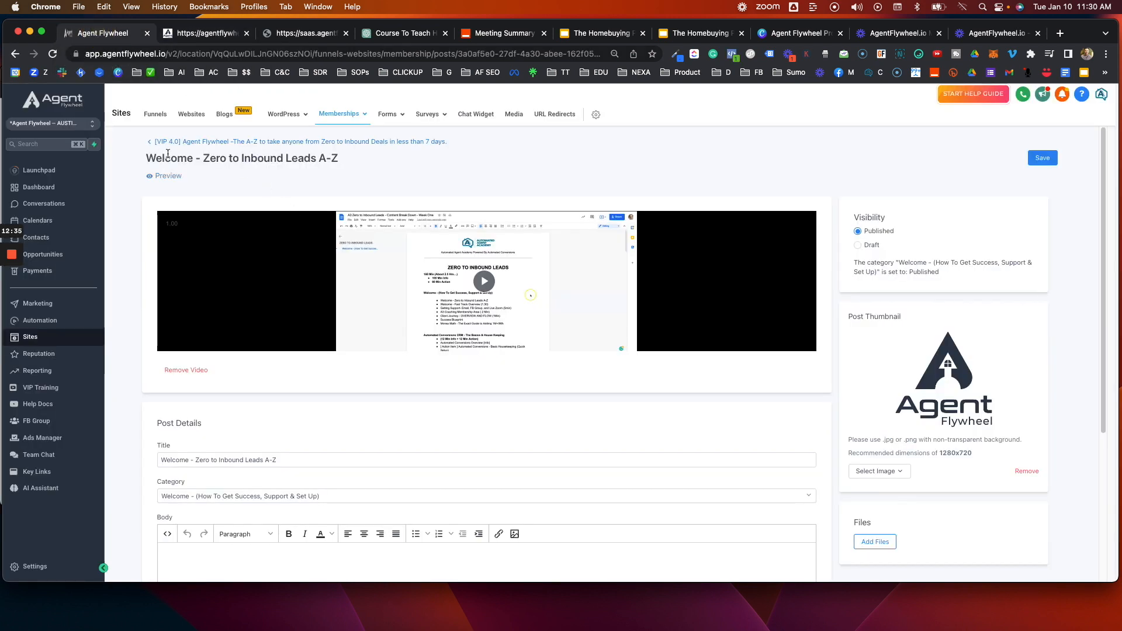
click(152, 142)
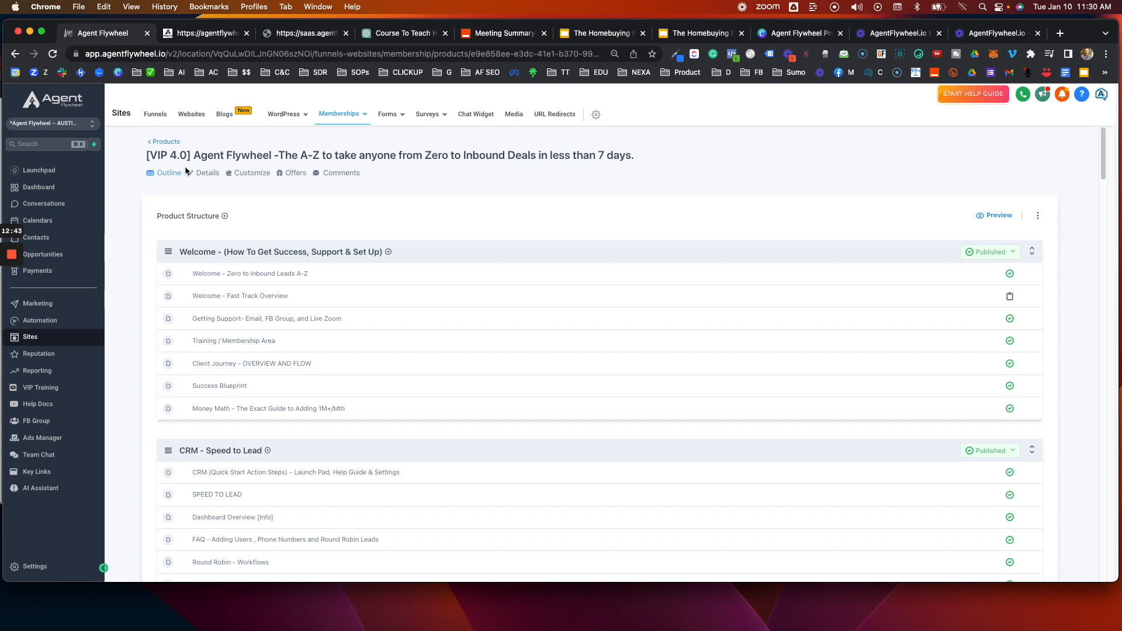
- Look through the product outline's categories and their lessons, and return to the Welcome category
scroll(302, 270, down, 2)
scroll(302, 271, down, 1)
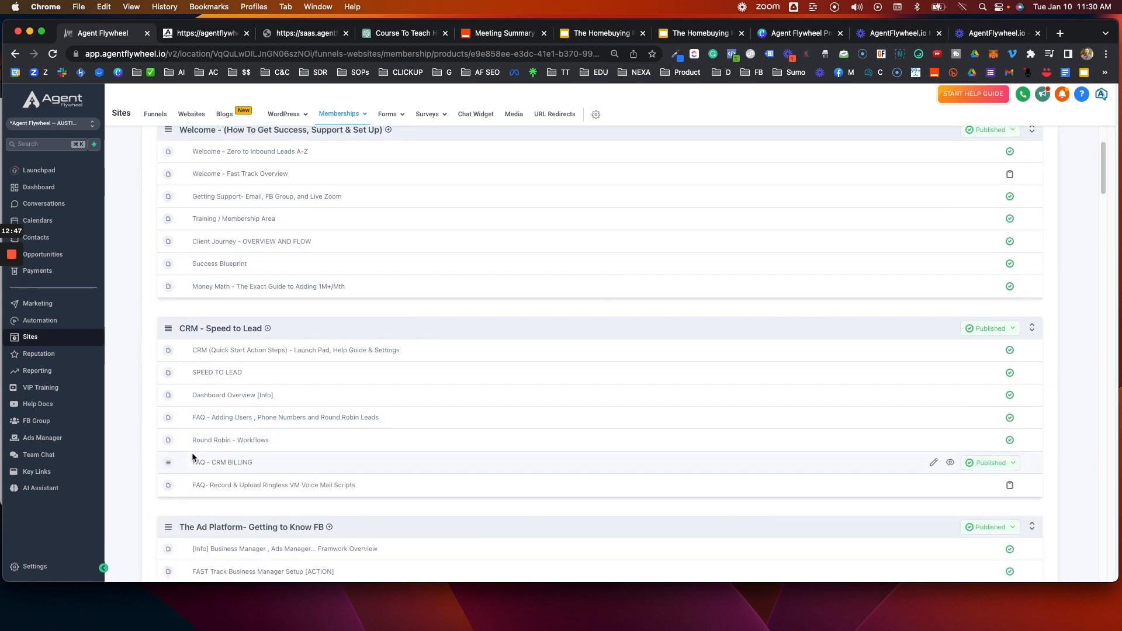
scroll(228, 387, down, 5)
scroll(232, 430, up, 7)
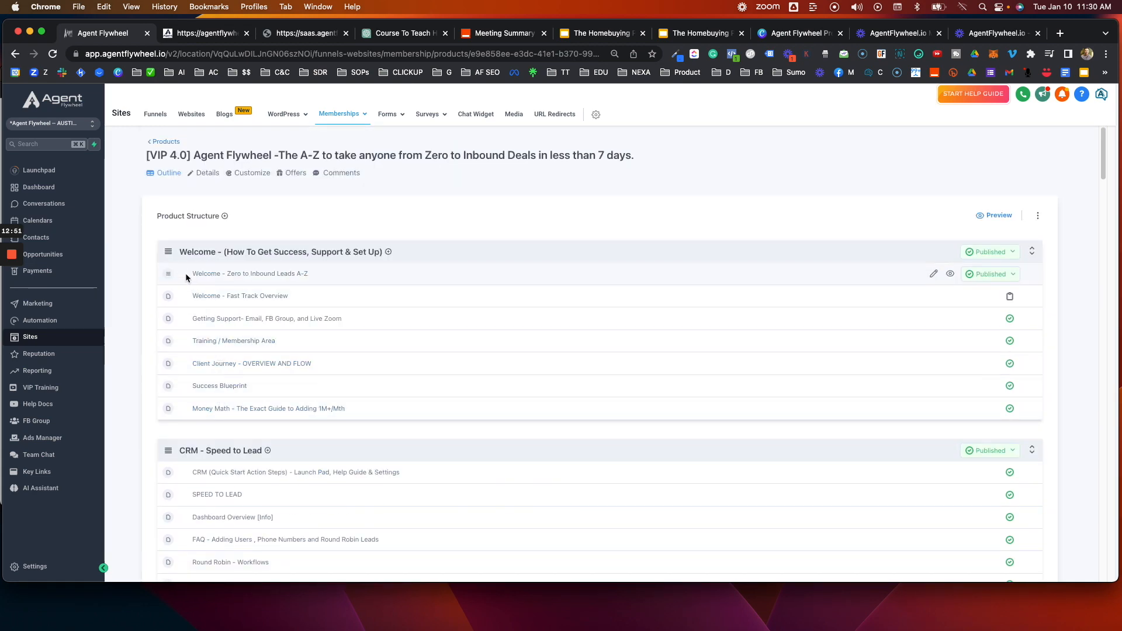
- Collapse the outline categories from "Welcome - (How To Get Success, Support & Set Up)" through the draft "[Bonus]" category
mouse_move(170, 256)
mouse_down()
mouse_move(165, 276)
mouse_move(170, 253)
mouse_up()
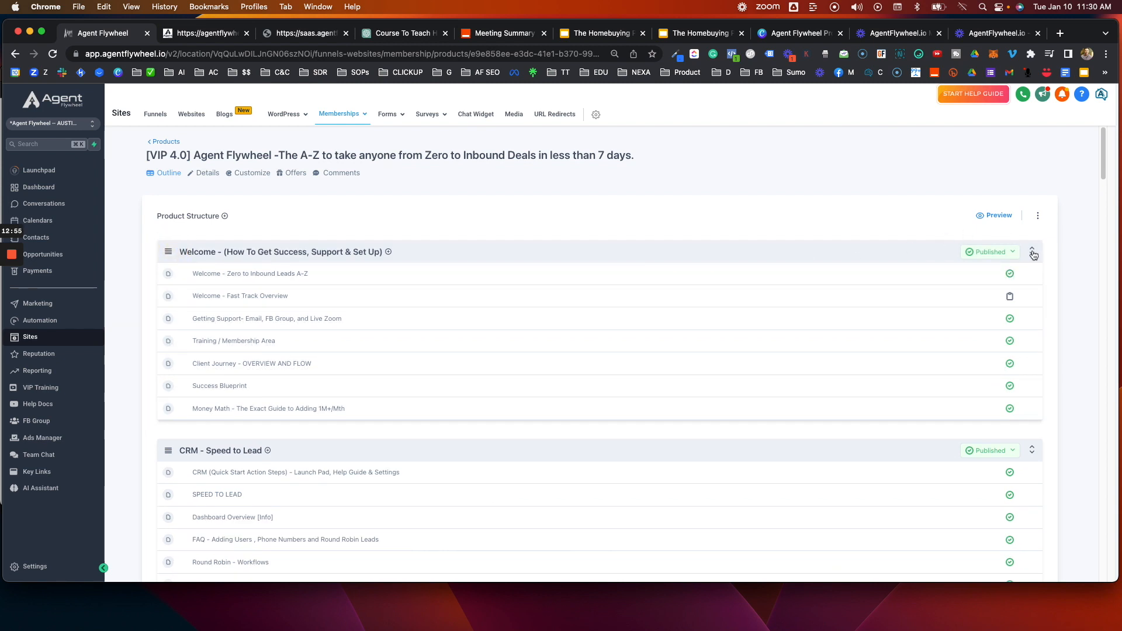
click(1031, 253)
click(1033, 294)
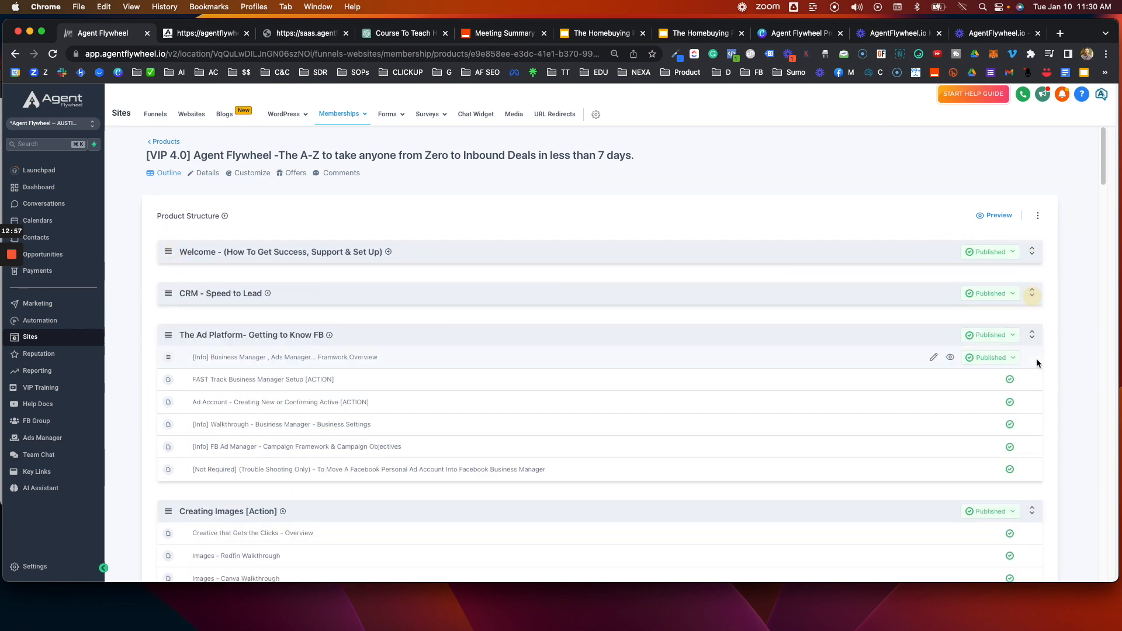
click(1033, 335)
click(1033, 377)
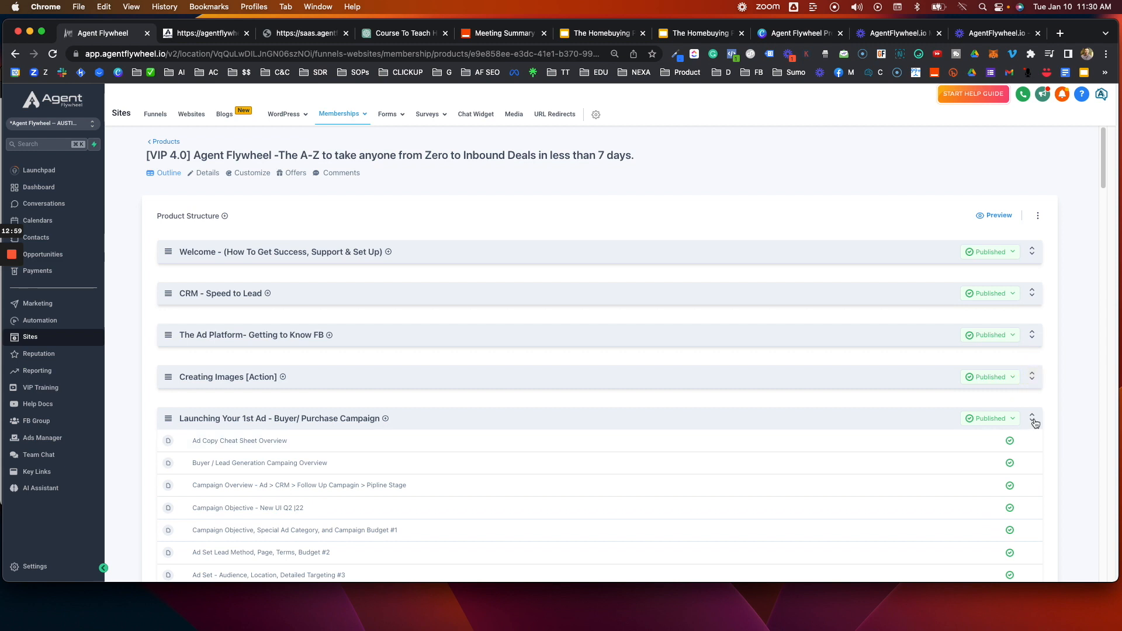
click(1033, 418)
click(1033, 460)
click(1032, 503)
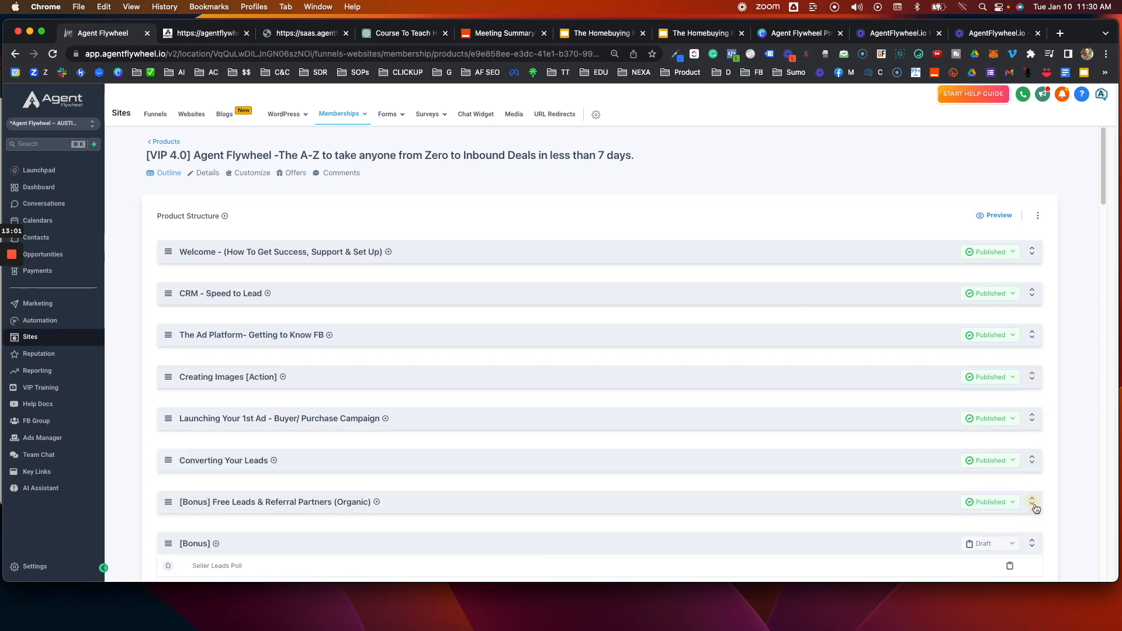
scroll(1030, 520, down, 1)
click(1032, 528)
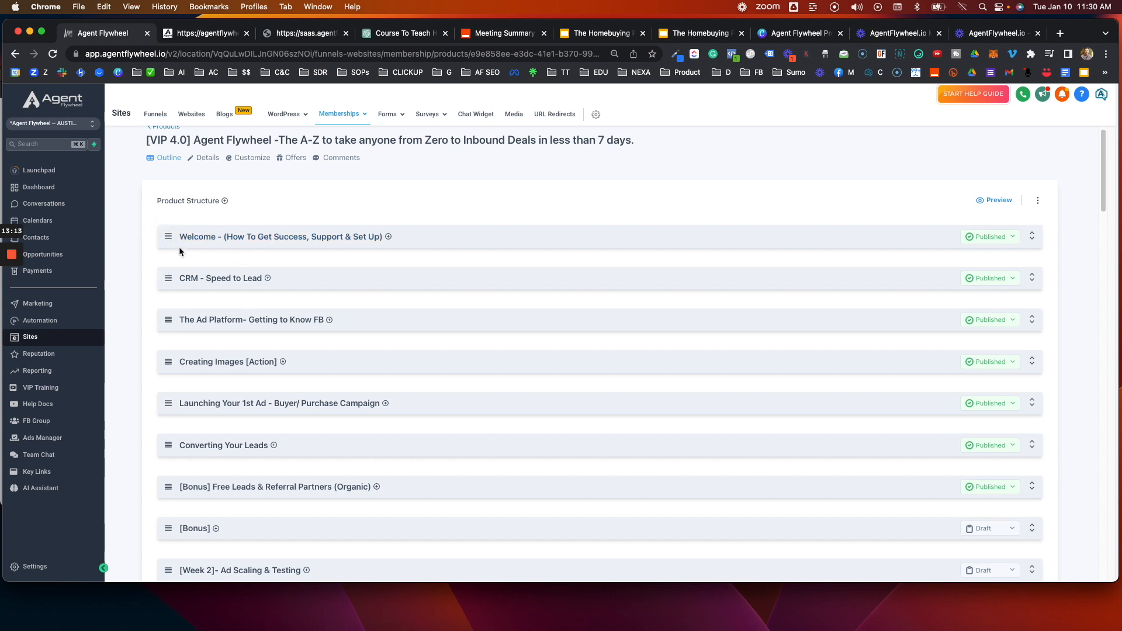
- Expand the Welcome category, try moving its "Welcome - Zero to Inbound Leads A-Z" lesson, and collapse the category again
click(1031, 236)
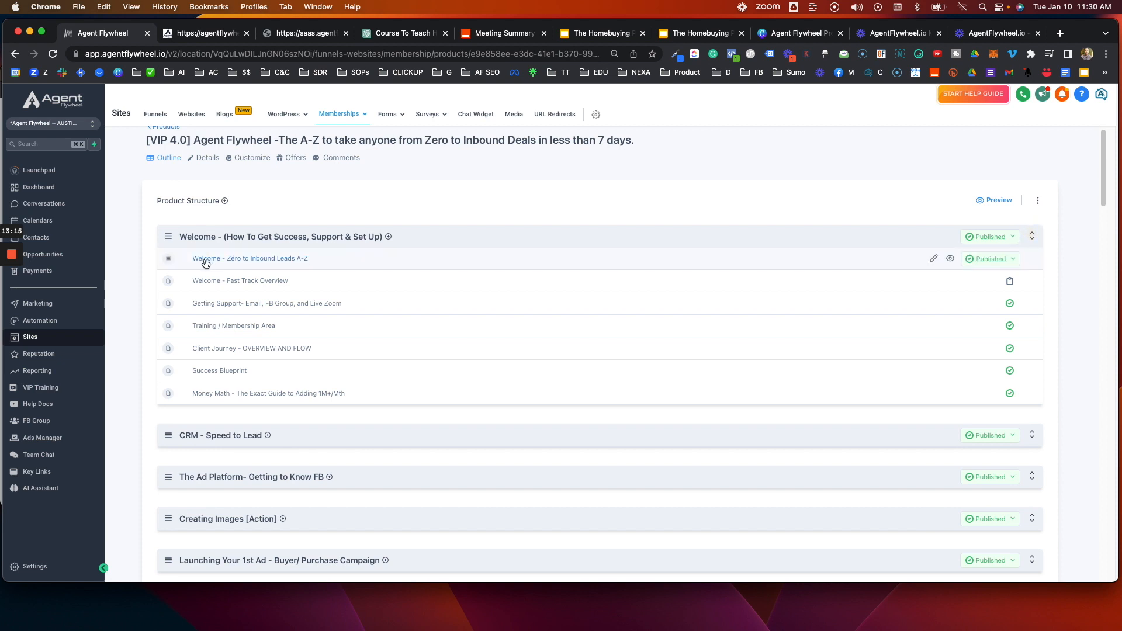
mouse_move(167, 261)
mouse_down()
mouse_move(187, 439)
mouse_move(180, 263)
mouse_up()
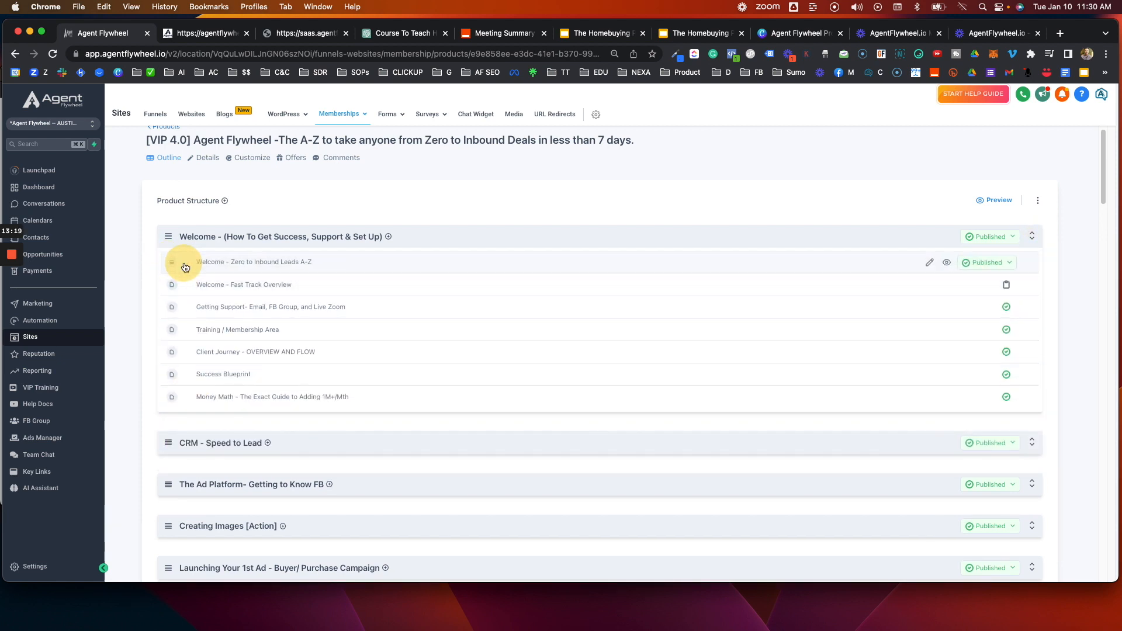
click(1033, 238)
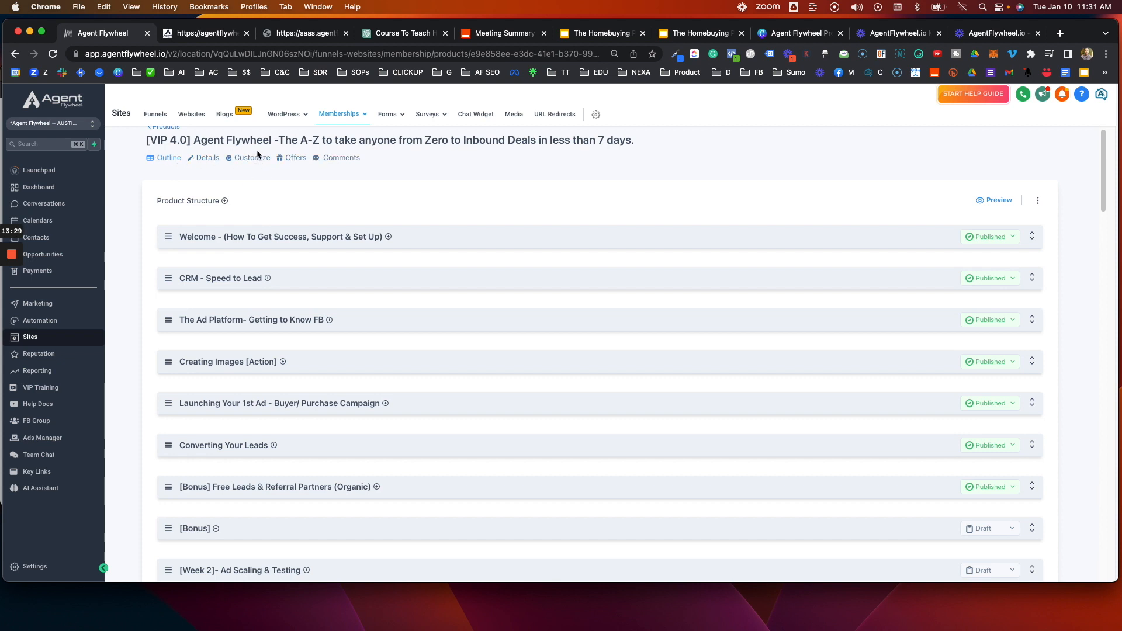
- Open the product's details and review its title, description, thumbnail image and recommended image dimensions
click(208, 159)
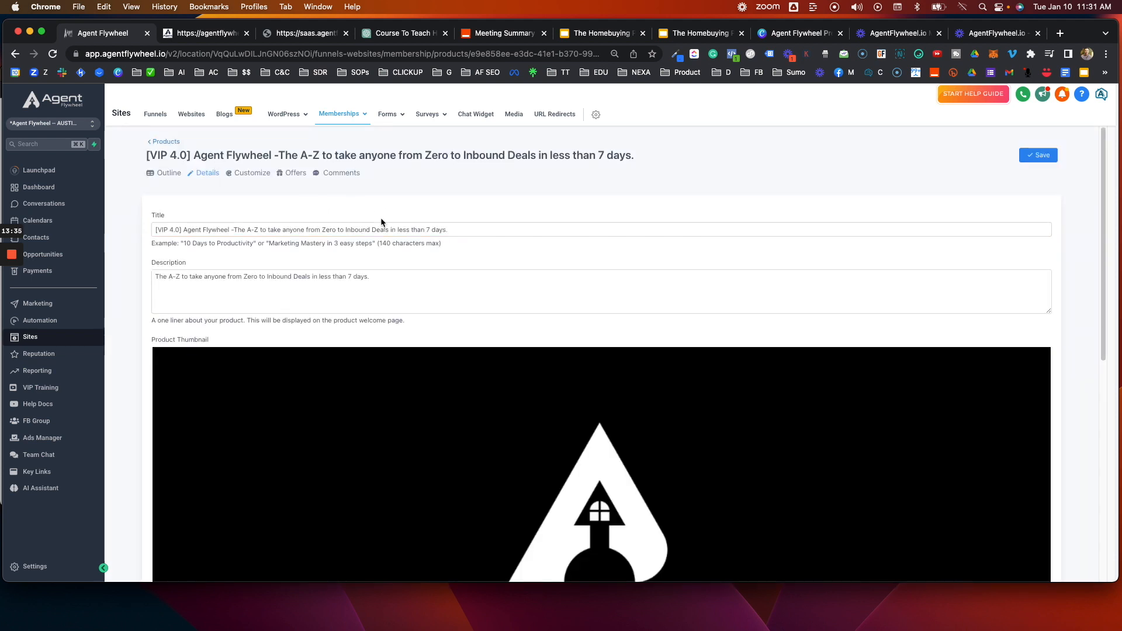
click(226, 229)
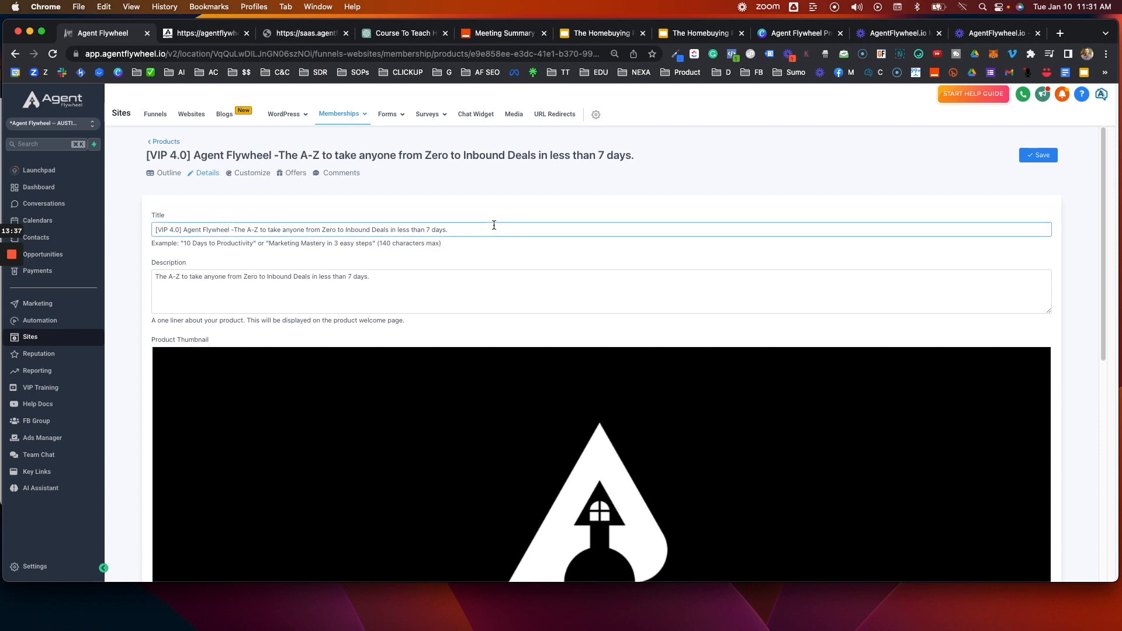
scroll(491, 225, down, 5)
scroll(678, 332, down, 2)
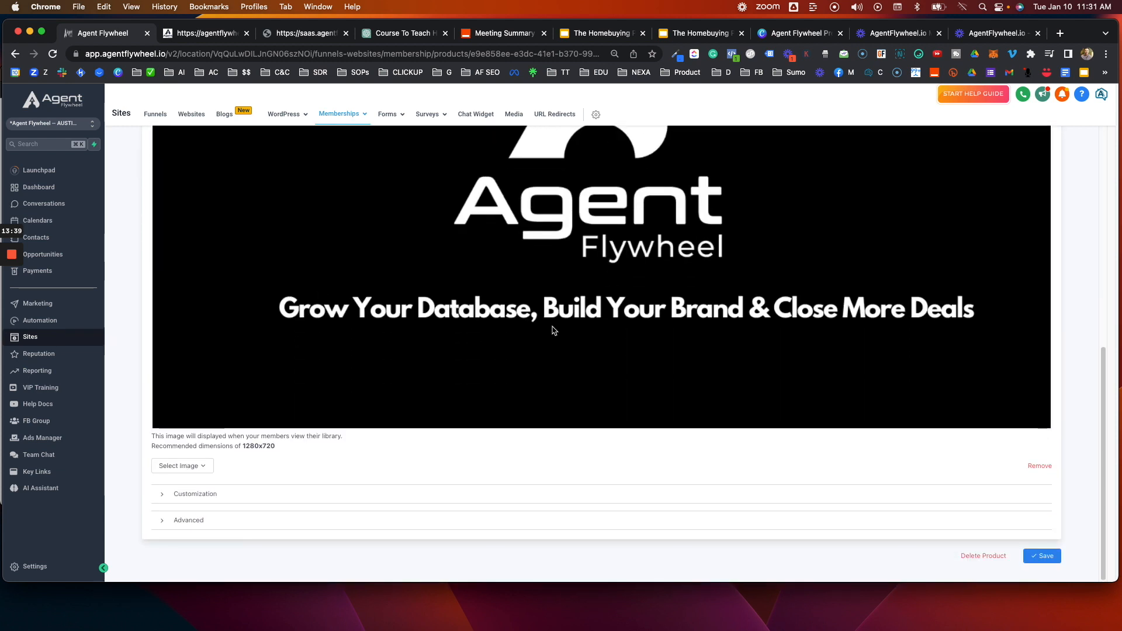
scroll(381, 423, up, 5)
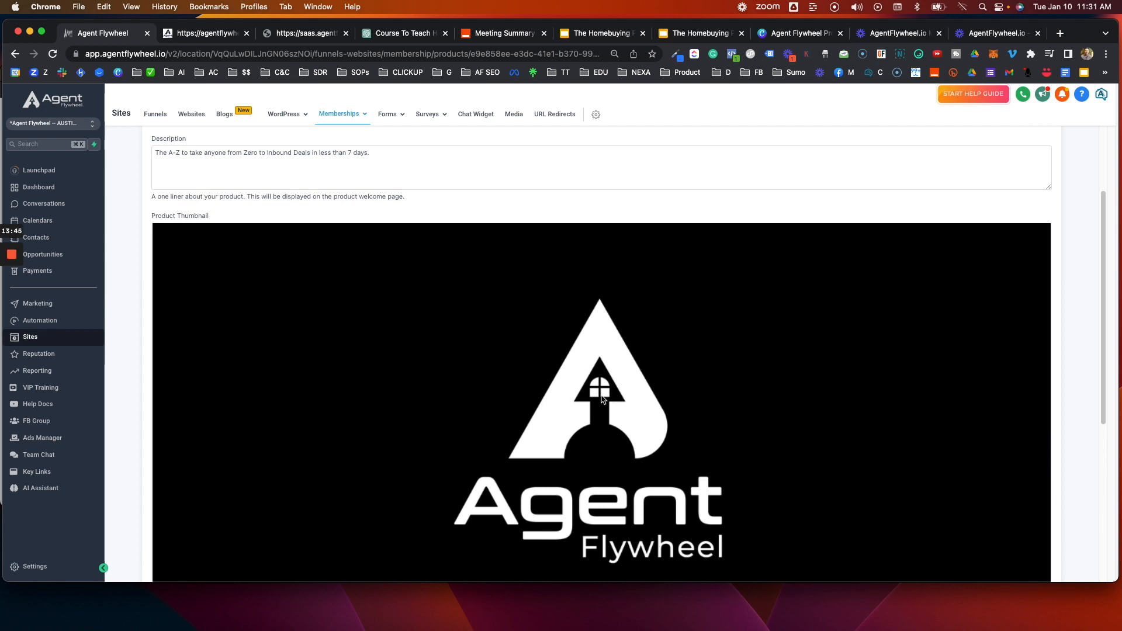
scroll(562, 421, up, 3)
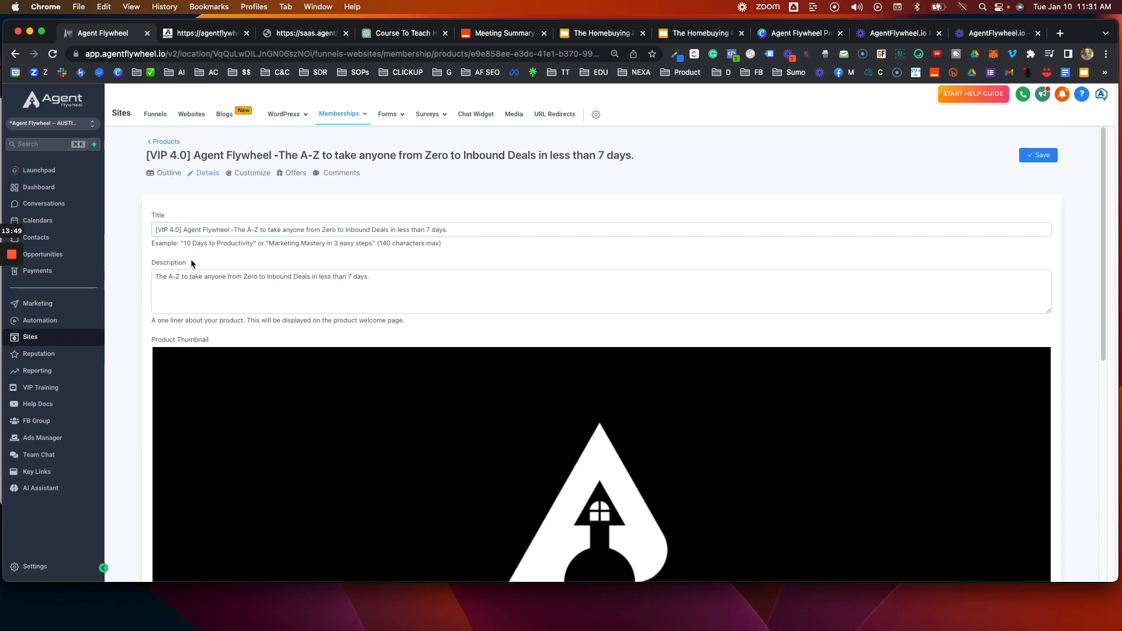
scroll(318, 279, down, 7)
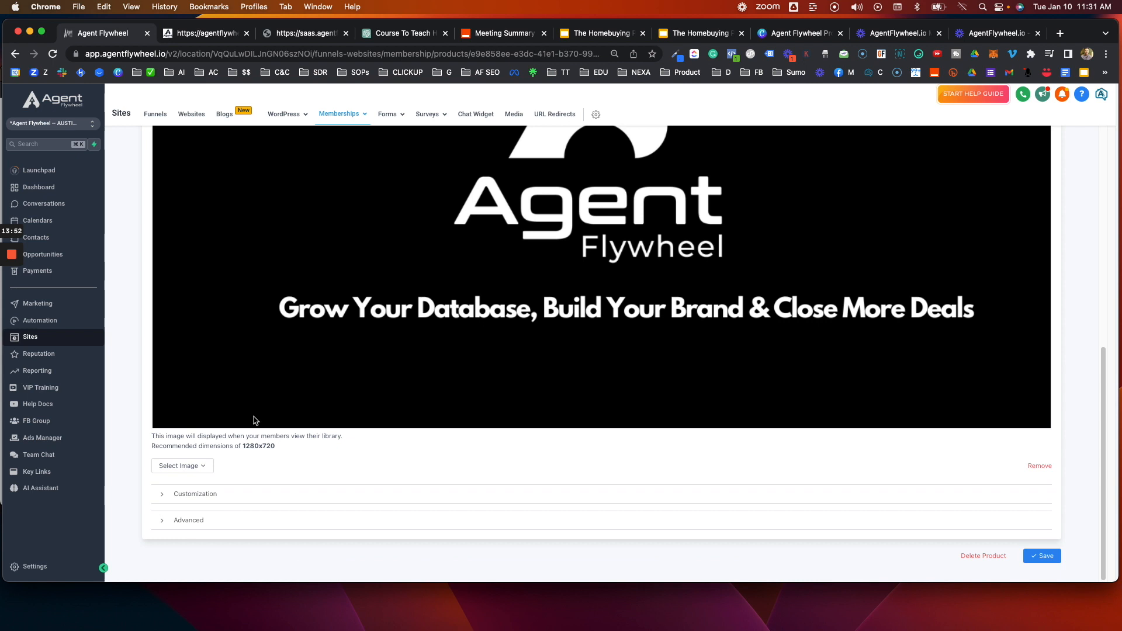
- Expand the product's customization settings and examine the instructor heading, headshot, name, title and bio fields
click(160, 497)
scroll(228, 494, down, 3)
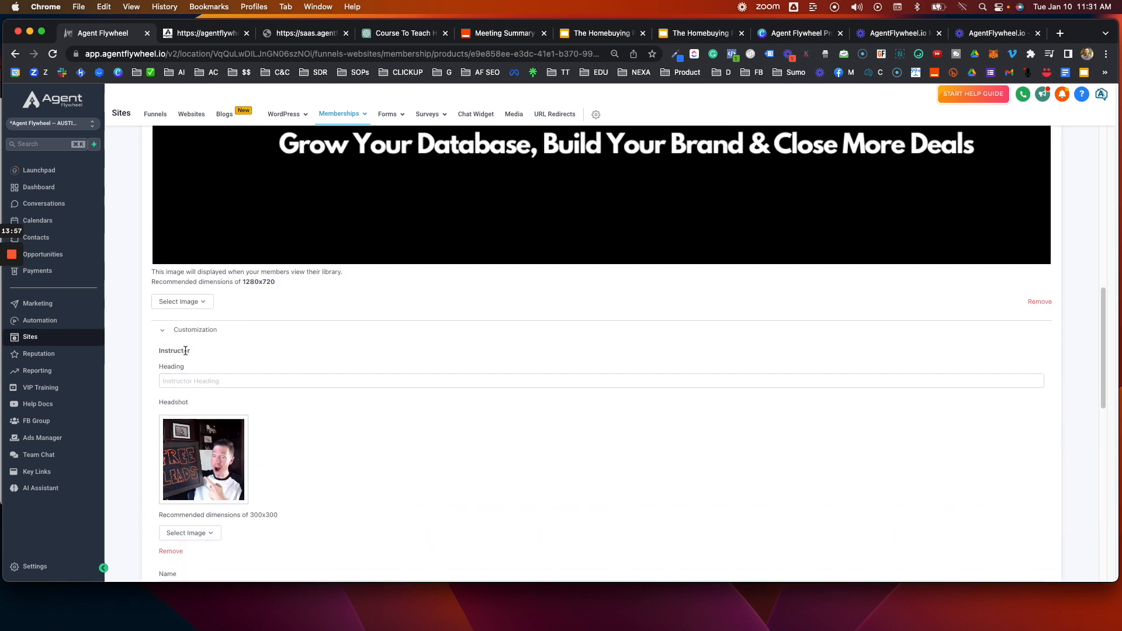
click(182, 382)
scroll(202, 462, down, 3)
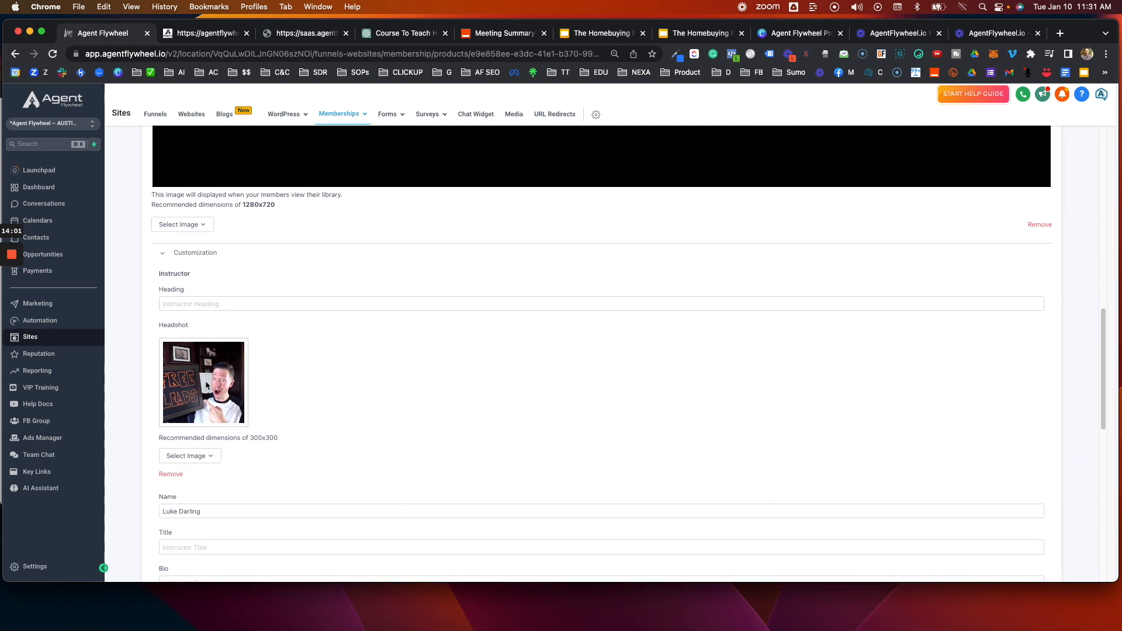
scroll(138, 359, down, 6)
click(171, 370)
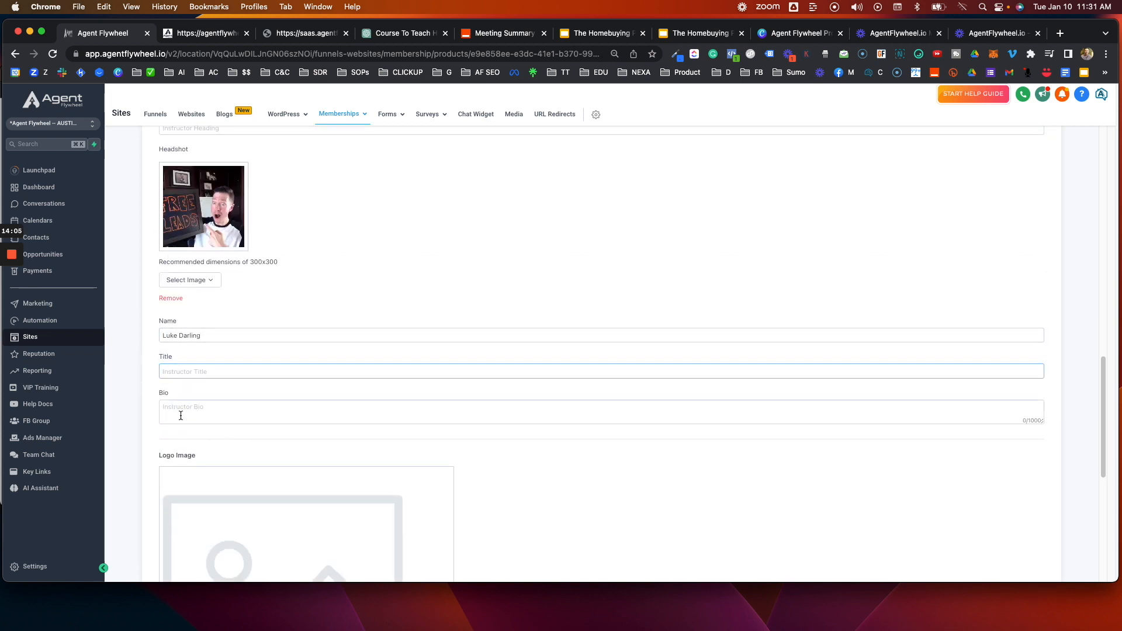
scroll(221, 335, down, 5)
click(213, 249)
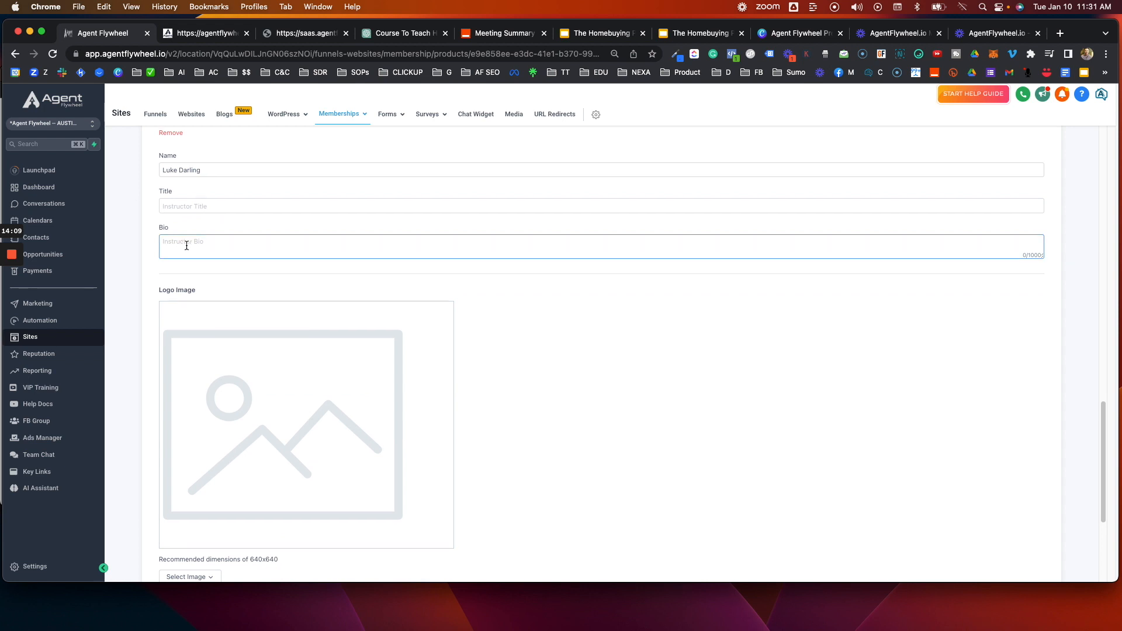
- Review the product's logo and favicon image settings, checking them against the course's member view
scroll(216, 239, down, 2)
scroll(286, 302, down, 4)
scroll(220, 232, up, 2)
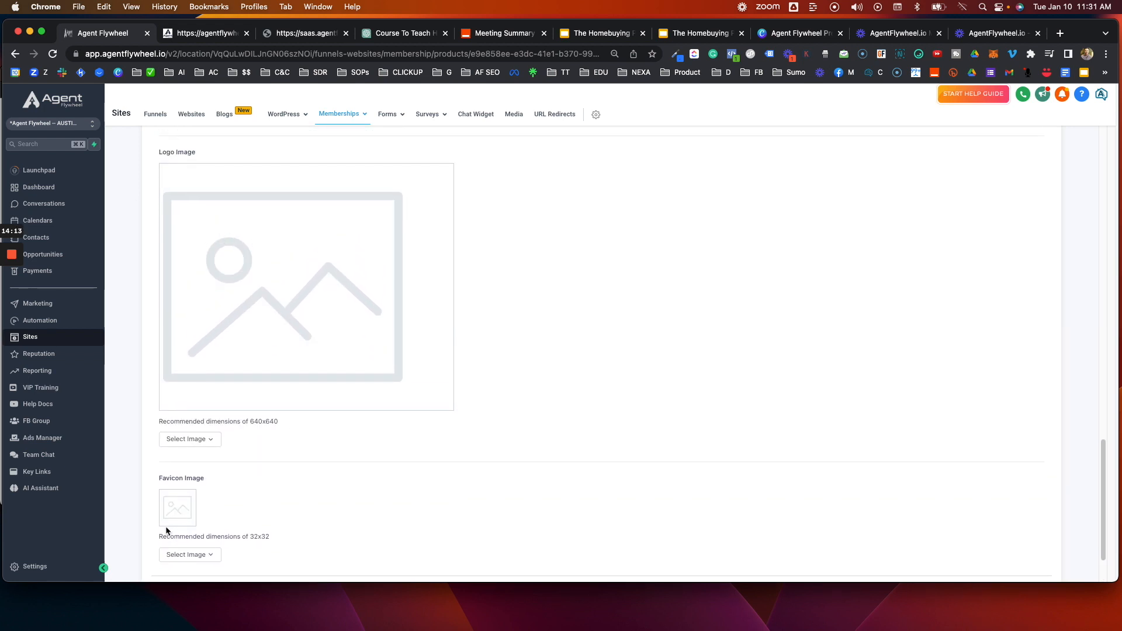
scroll(169, 529, down, 2)
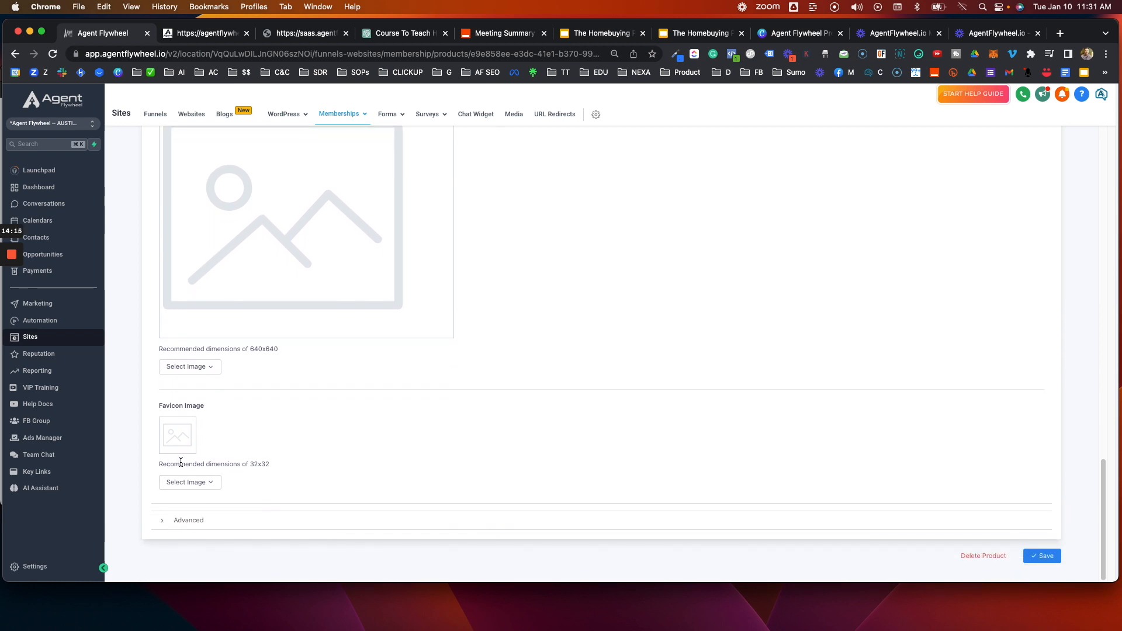
scroll(219, 450, up, 3)
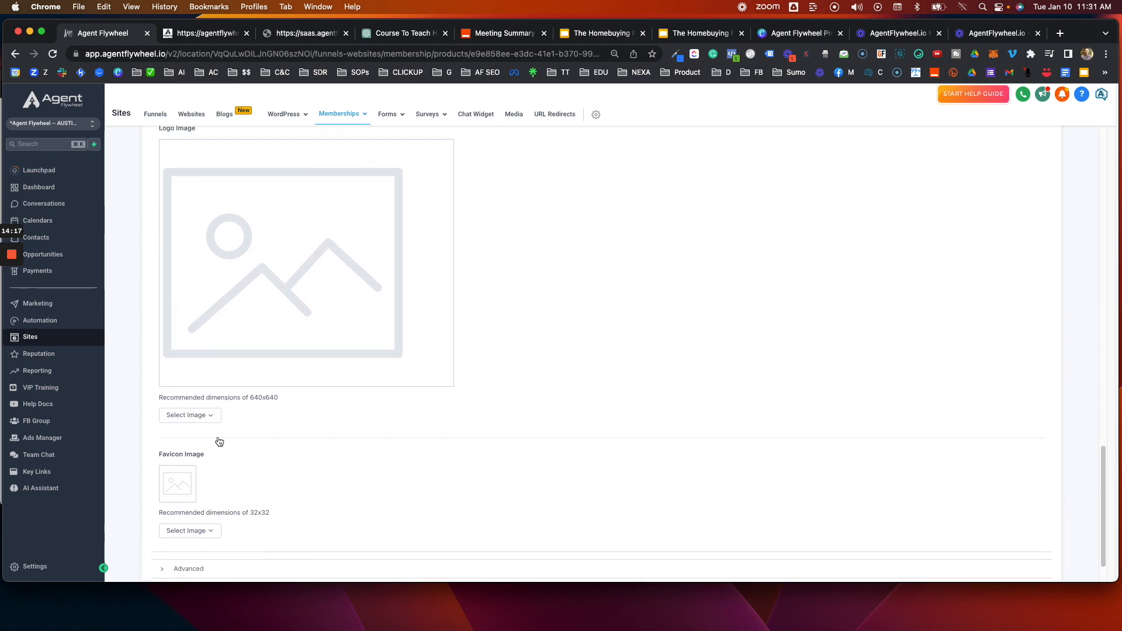
click(207, 33)
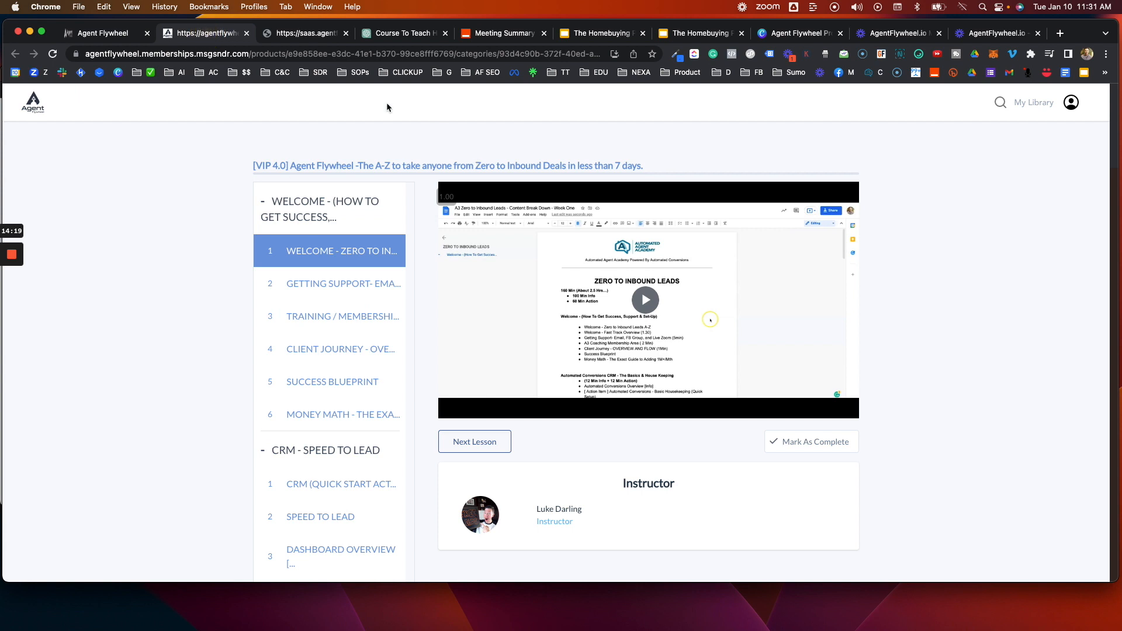
click(103, 33)
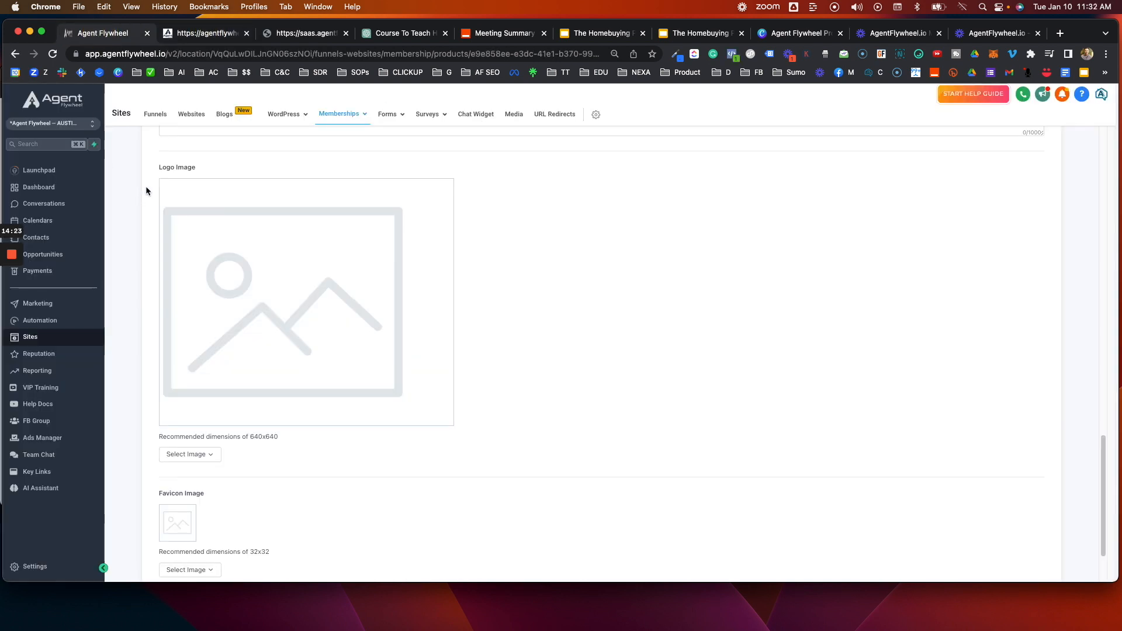
- Open the product's theme selection, preview the Neue theme in the member view, and return to the themes
scroll(256, 323, up, 20)
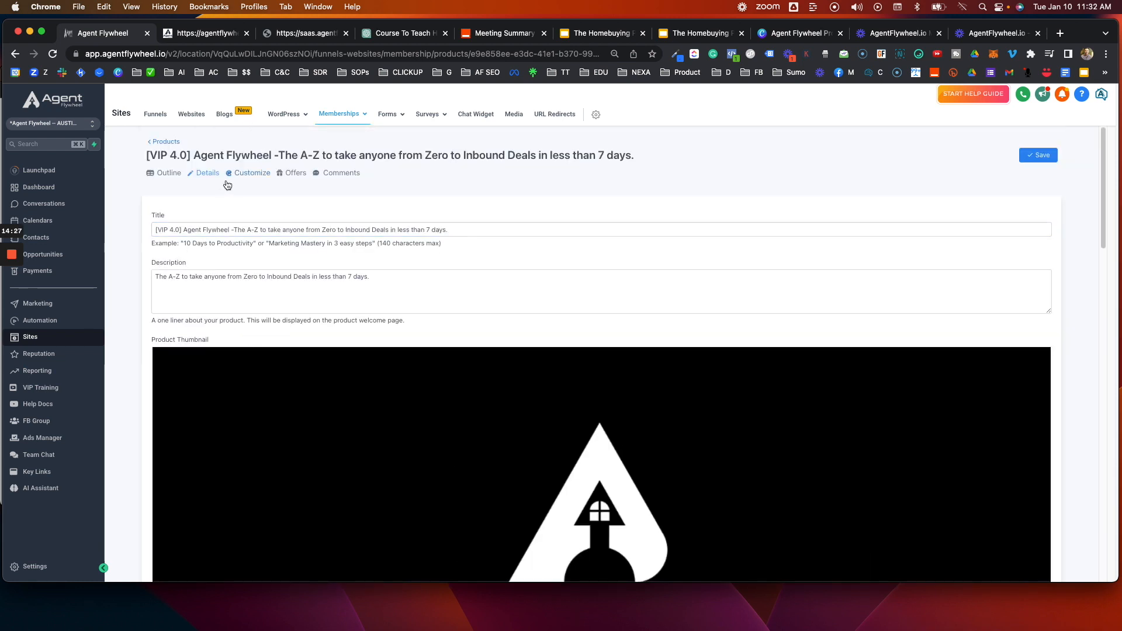
click(243, 173)
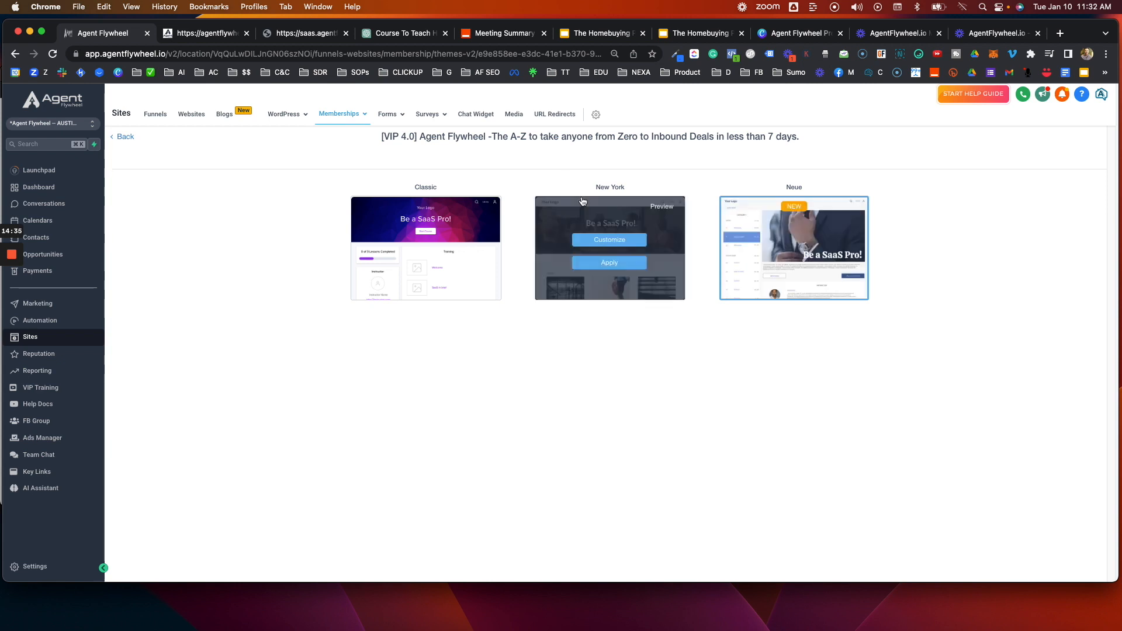
mouse_move(421, 284)
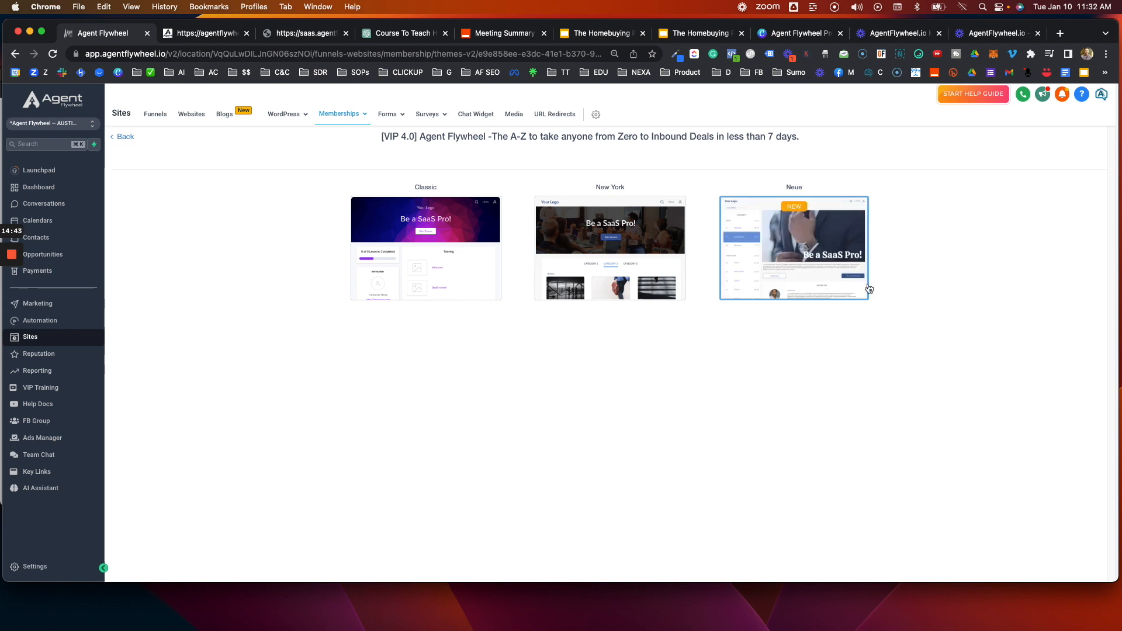
mouse_move(766, 271)
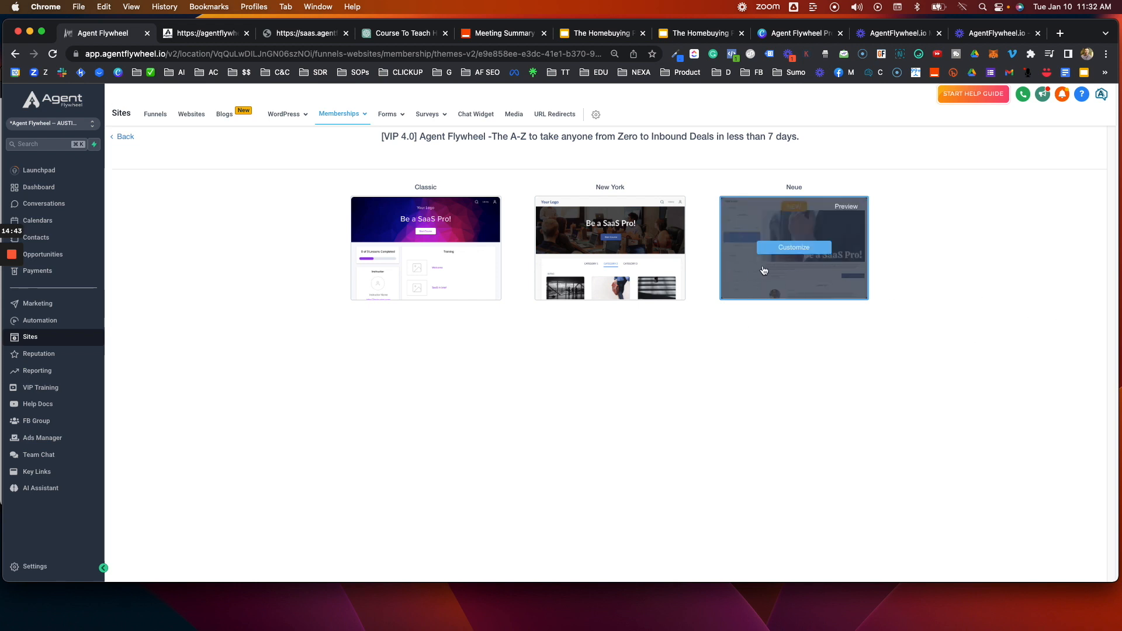
click(846, 208)
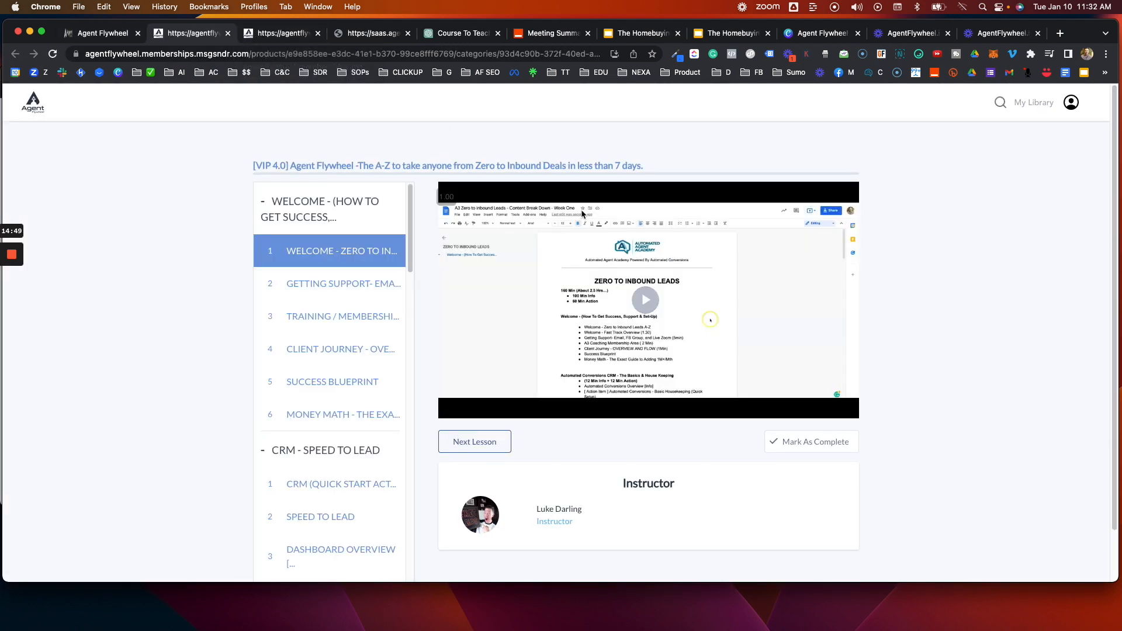
click(115, 34)
- Preview the Classic theme and examine its course header, progress, instructor and lesson list sections
mouse_move(412, 230)
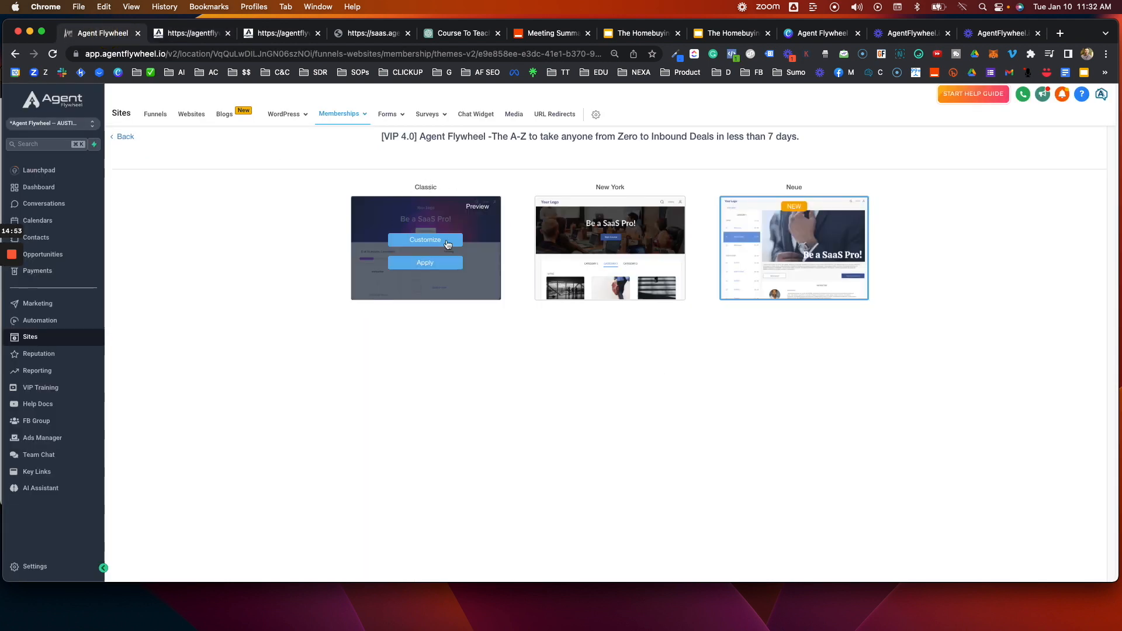
click(473, 208)
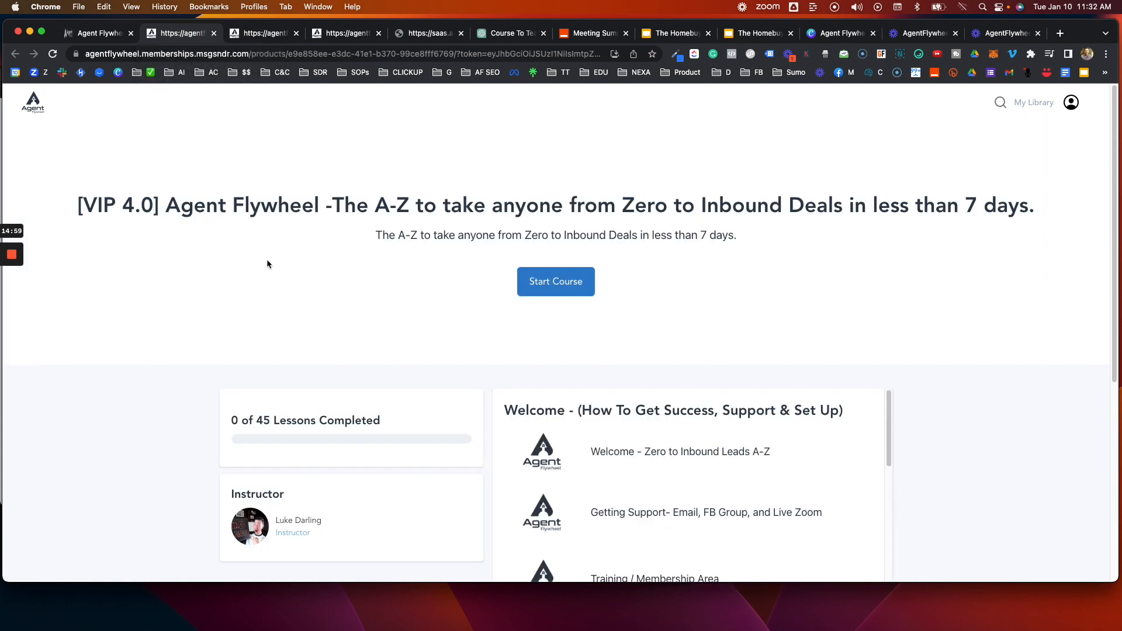
scroll(429, 286, down, 3)
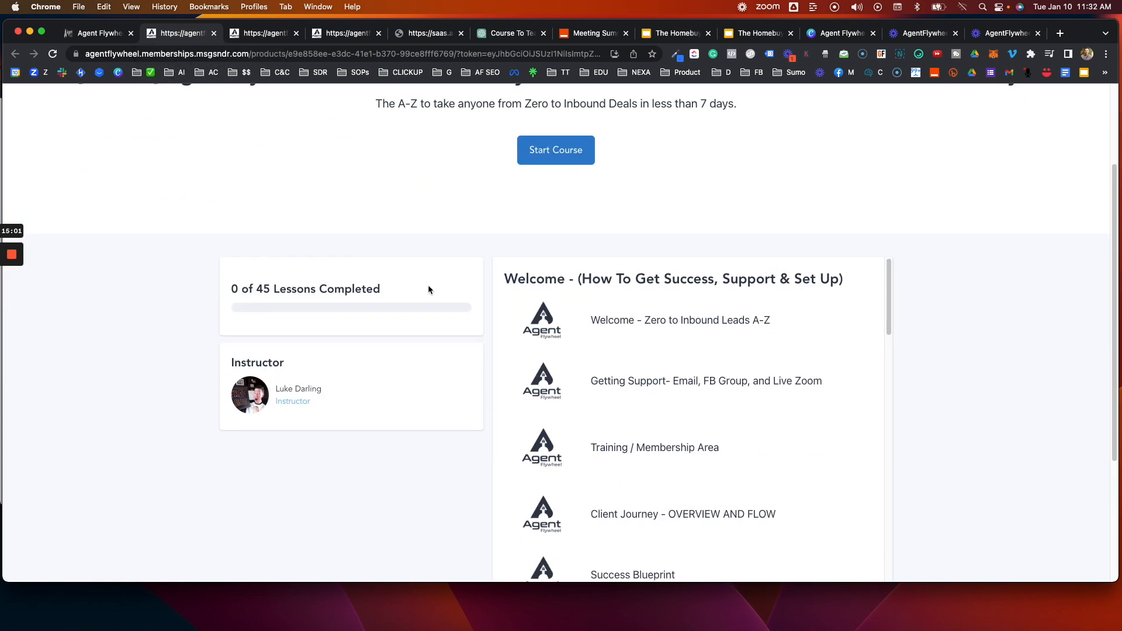
scroll(749, 274, down, 3)
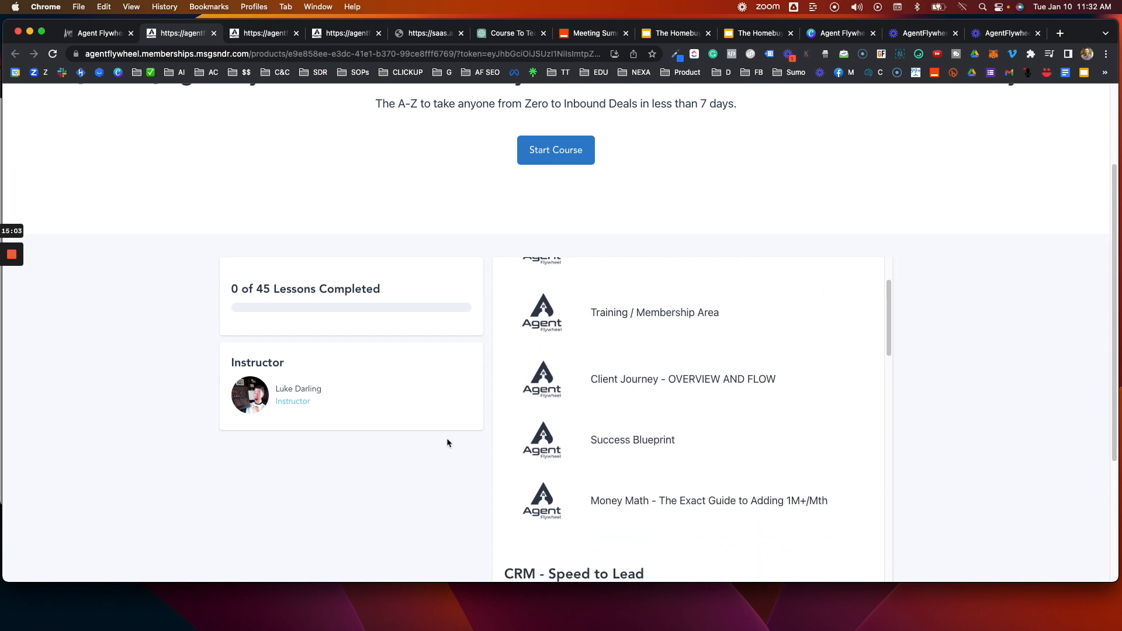
scroll(446, 437, up, 3)
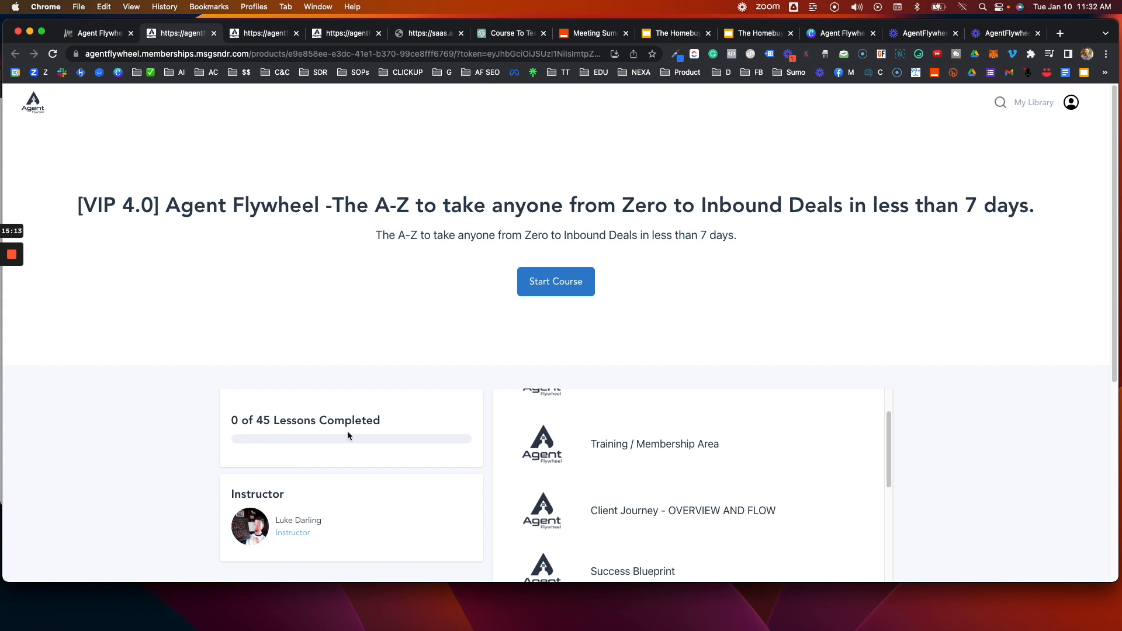
- Examine the lesson list in the Classic theme preview and compare it with the lesson page in the Neue preview
scroll(741, 421, down, 10)
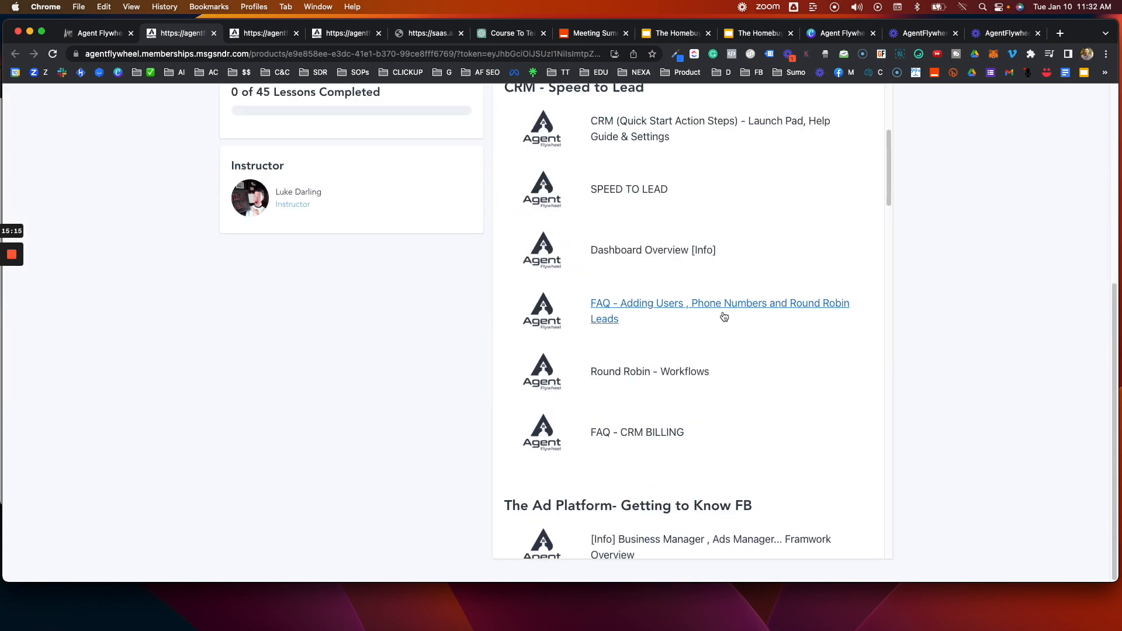
scroll(704, 446, up, 8)
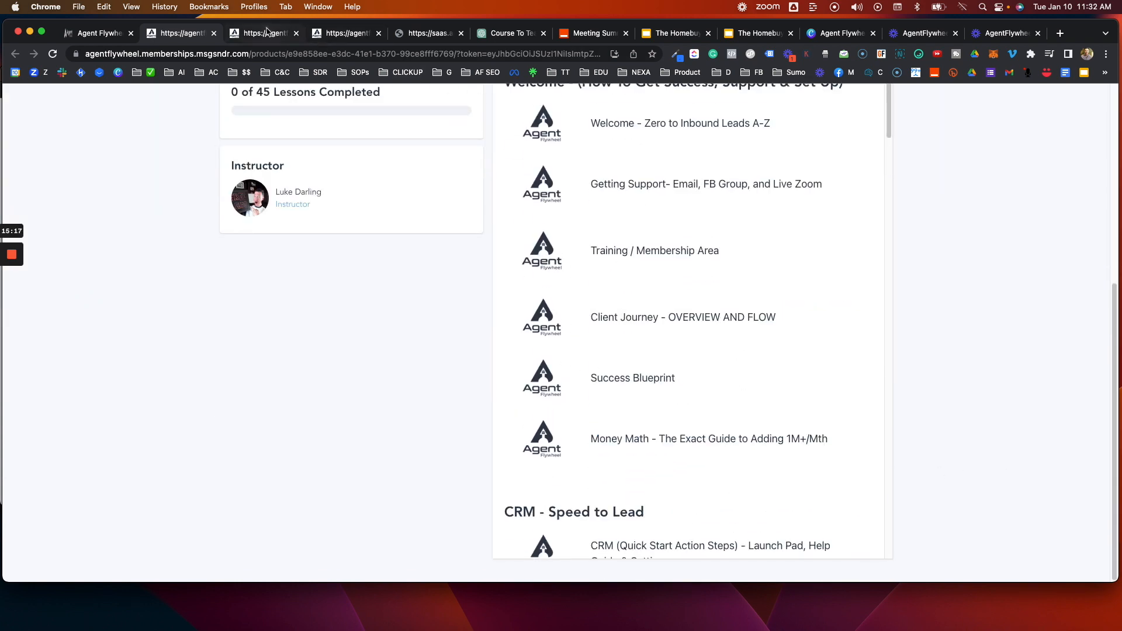
click(264, 33)
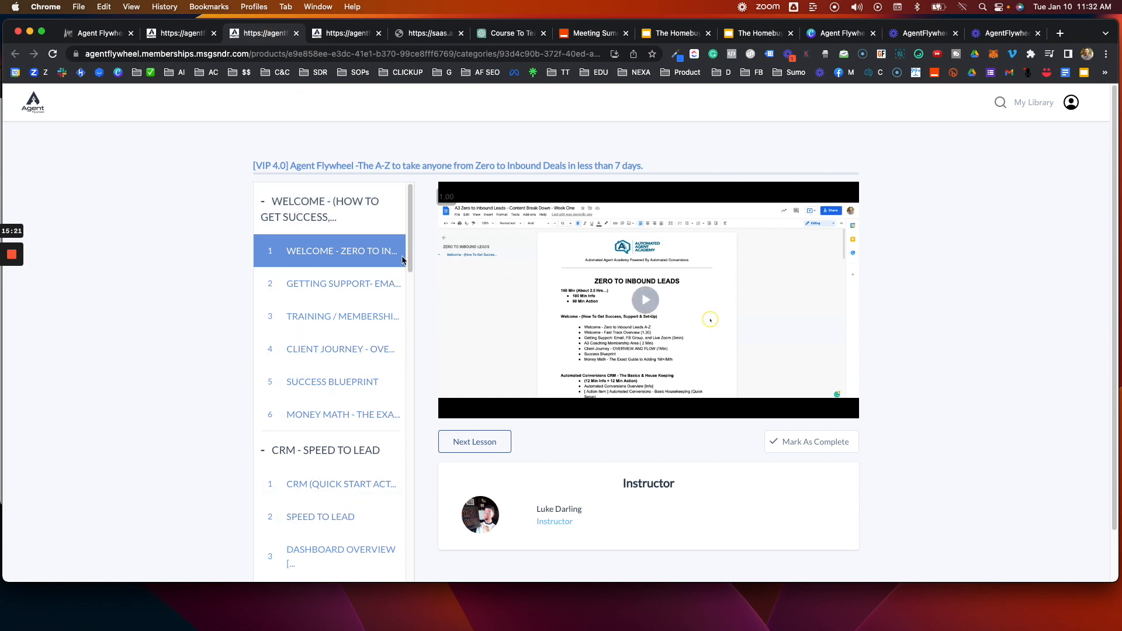
scroll(690, 319, down, 1)
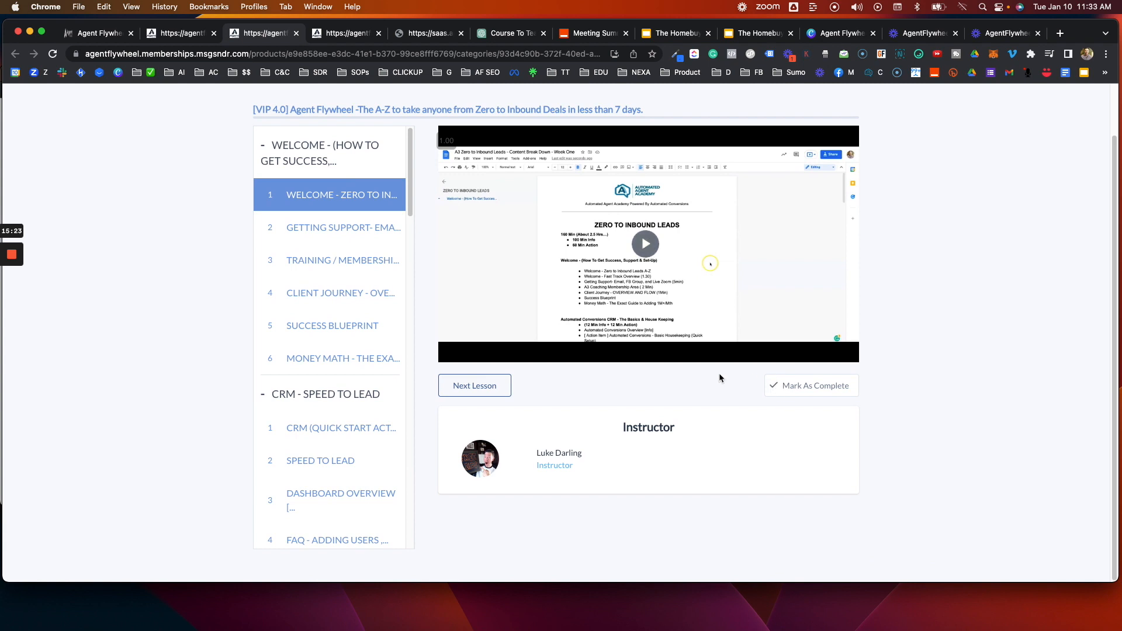
scroll(716, 374, up, 1)
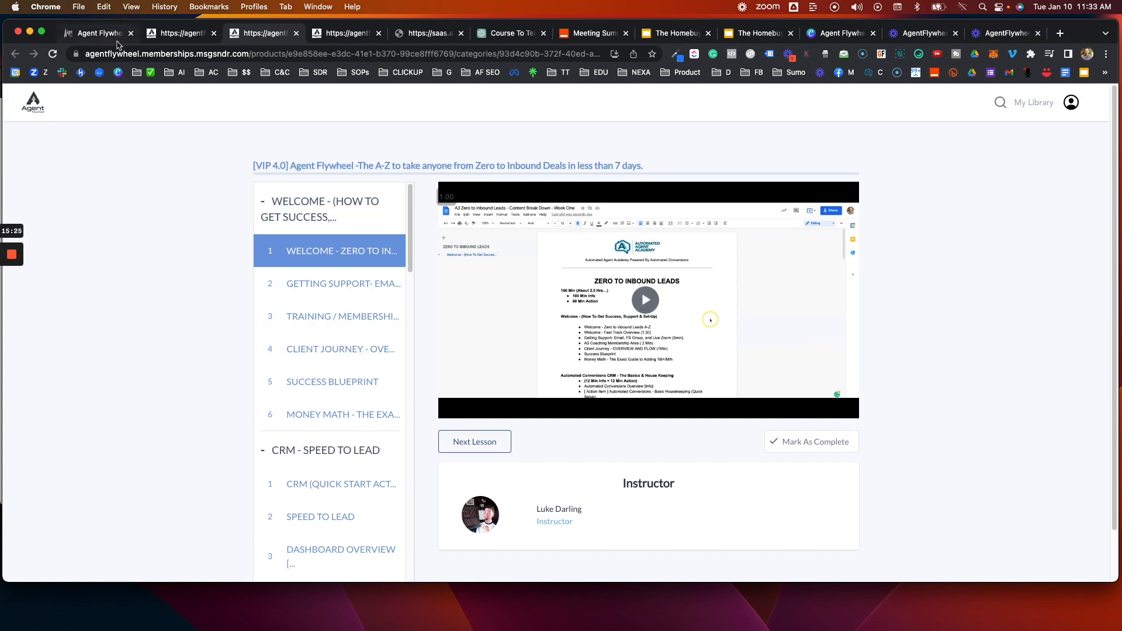
- Return from the theme selection to the product's outline and look over the Memberships sections
click(92, 32)
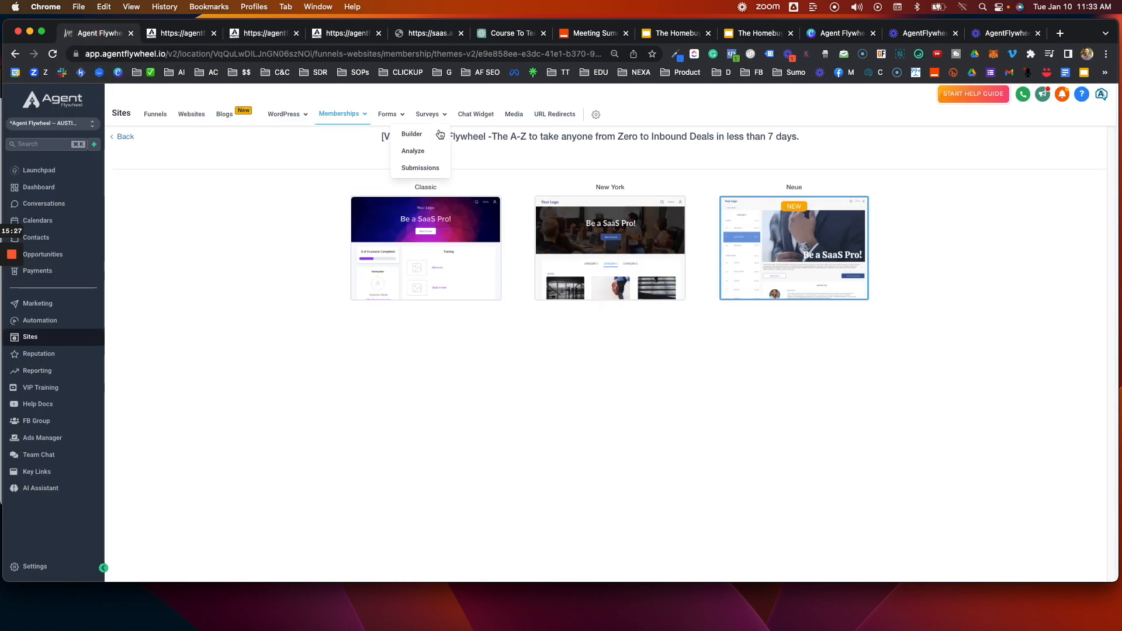
click(119, 139)
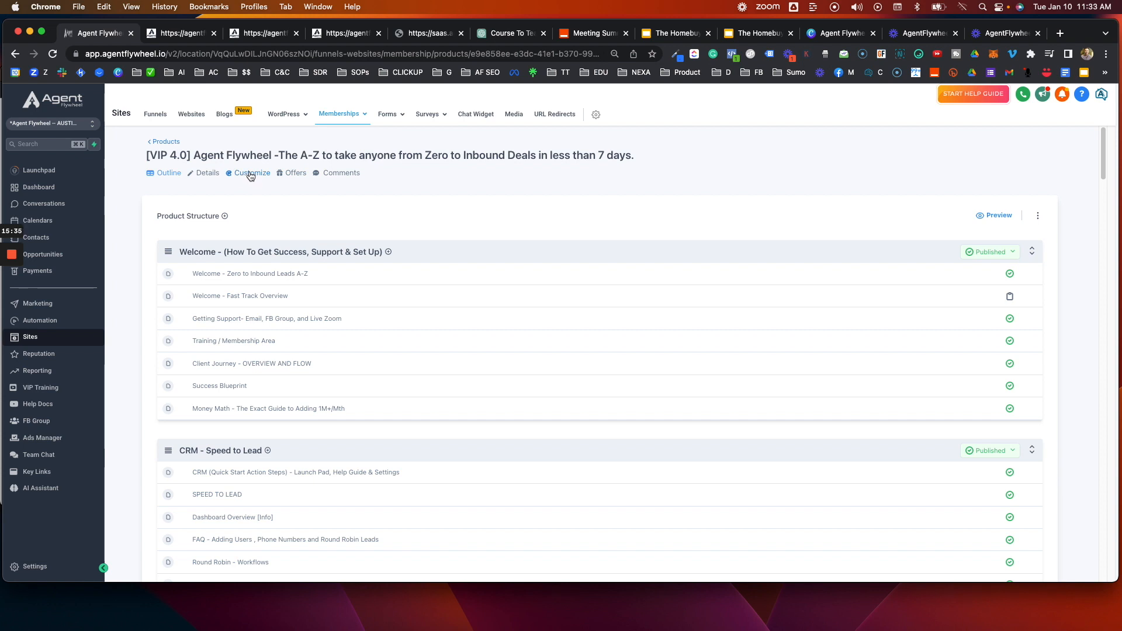
click(343, 114)
mouse_move(342, 118)
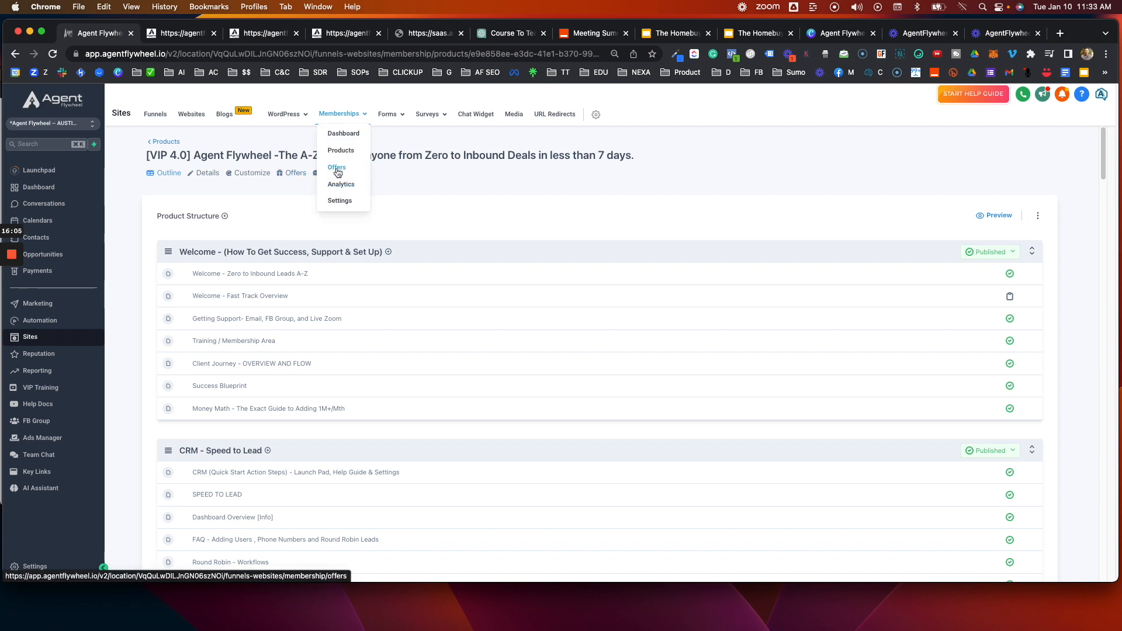
- View the offer attached to the product with its extra actions, and open the list of all membership offers
click(295, 174)
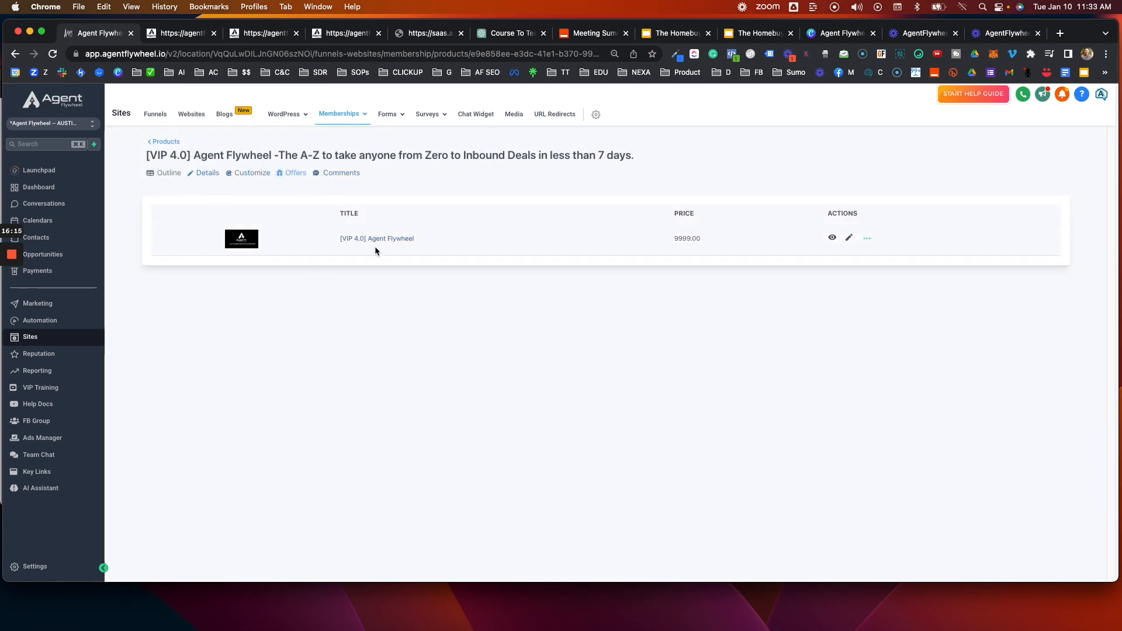
click(867, 241)
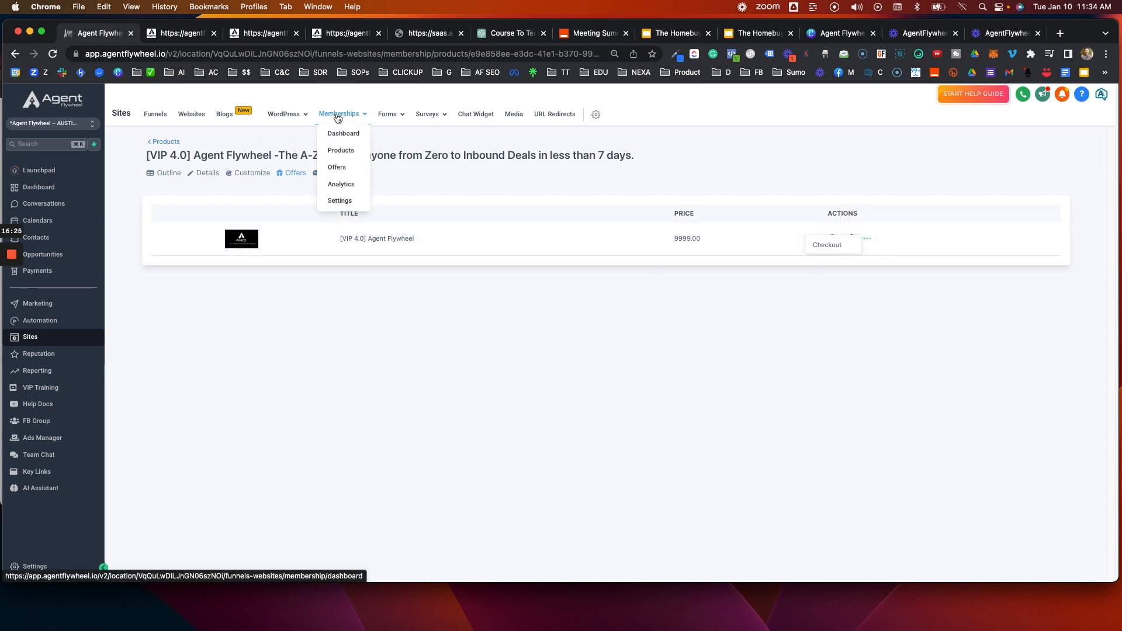
click(336, 169)
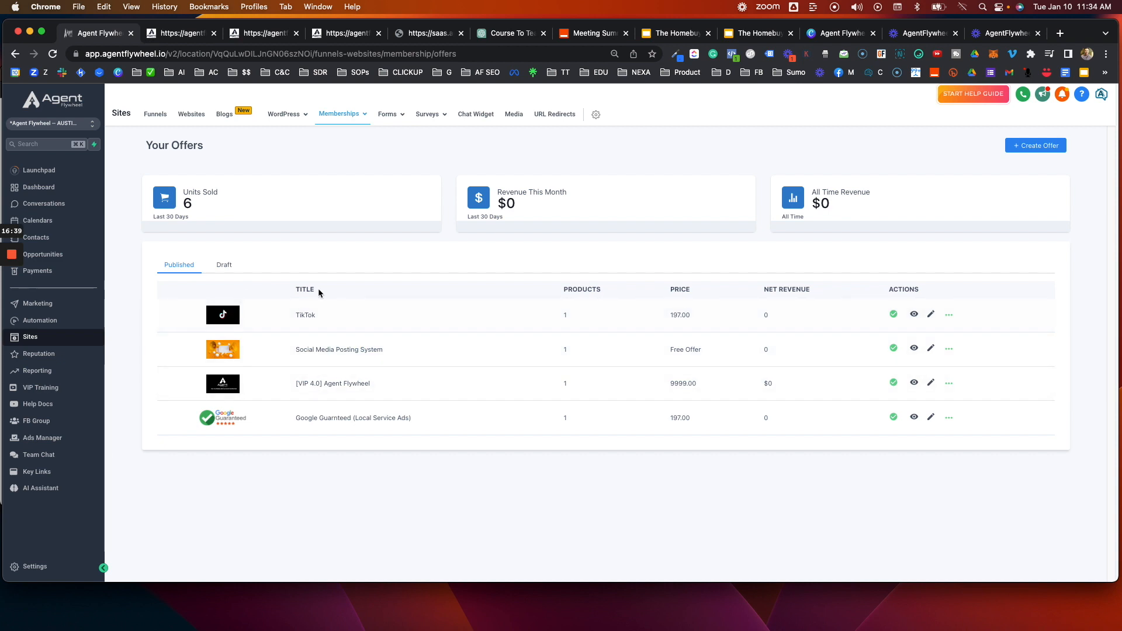
mouse_move(363, 119)
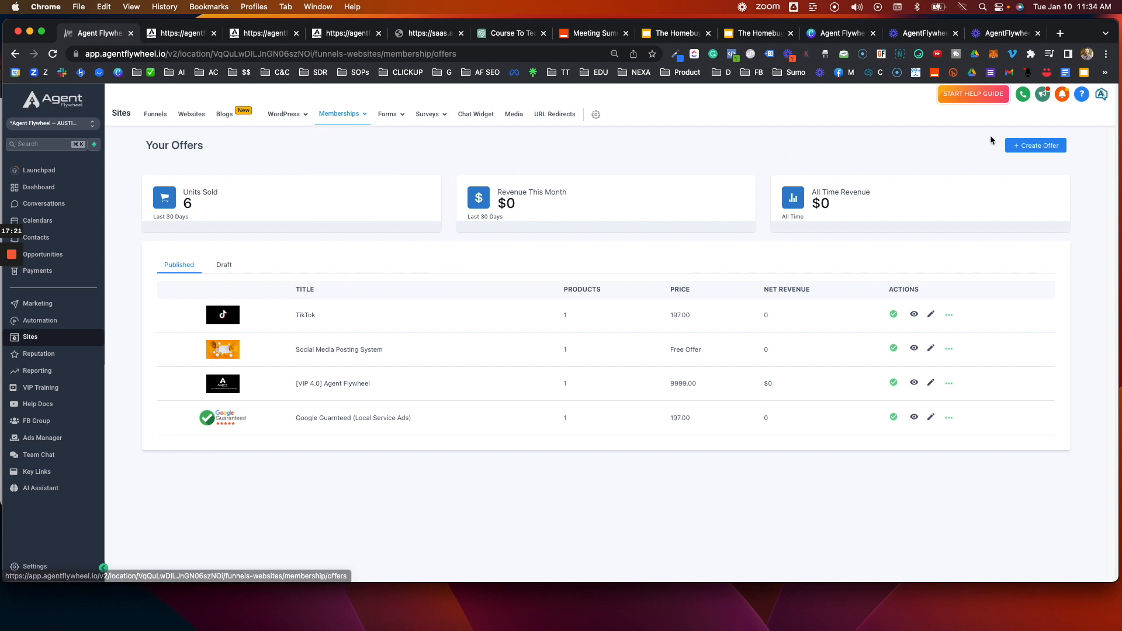
- Fill in a new offer titled Test for the TikTok product, and return to the offers without creating it
click(1022, 149)
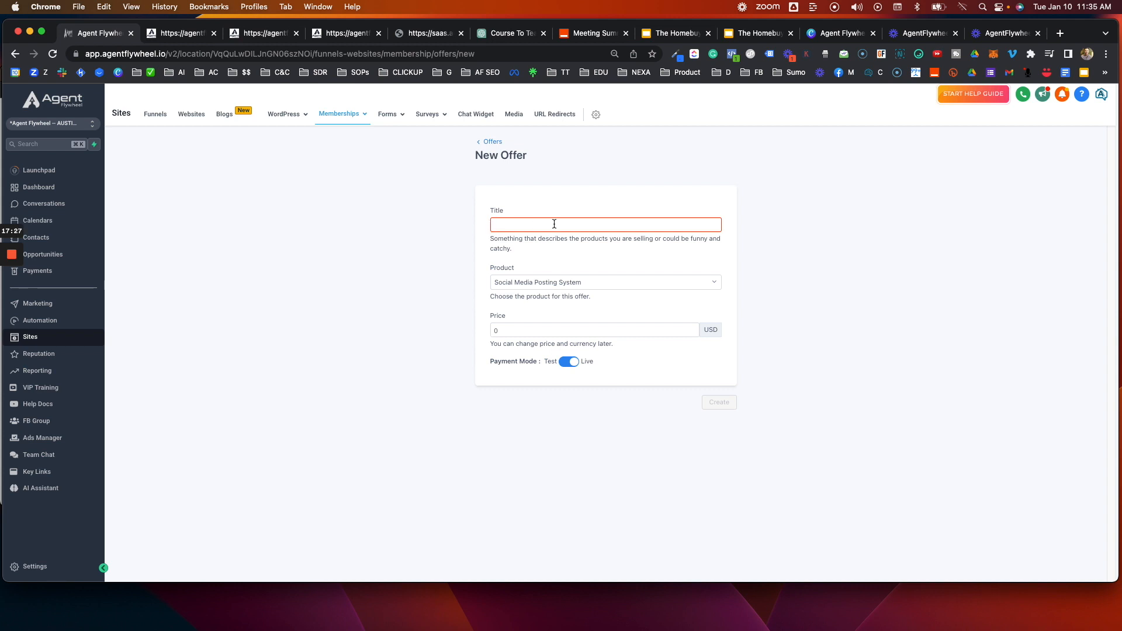
click(584, 283)
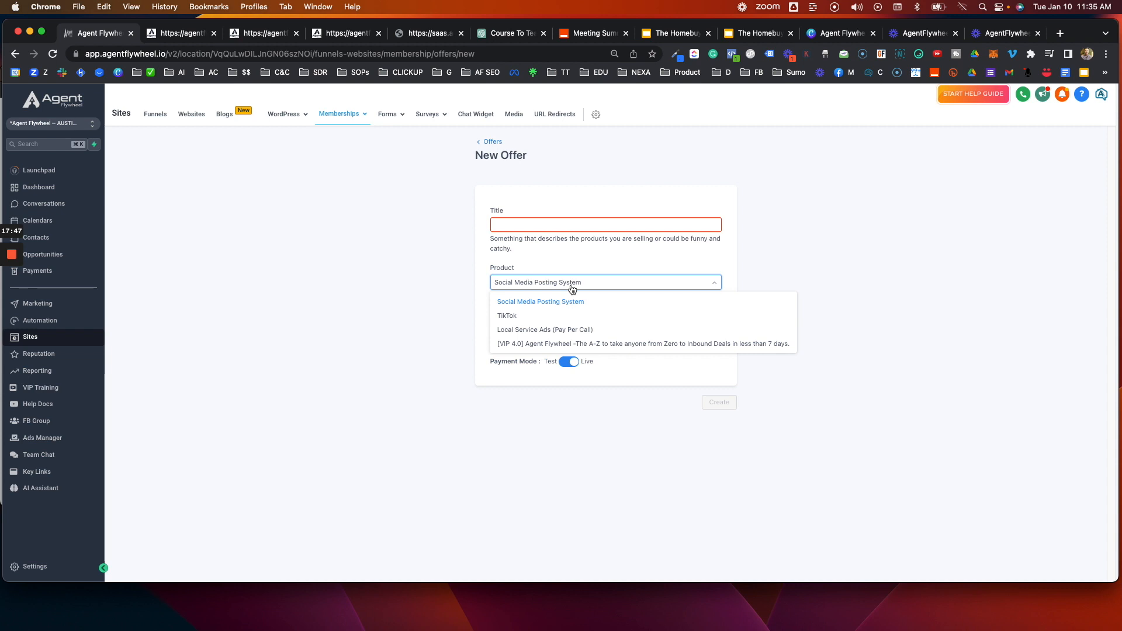
click(510, 317)
click(513, 227)
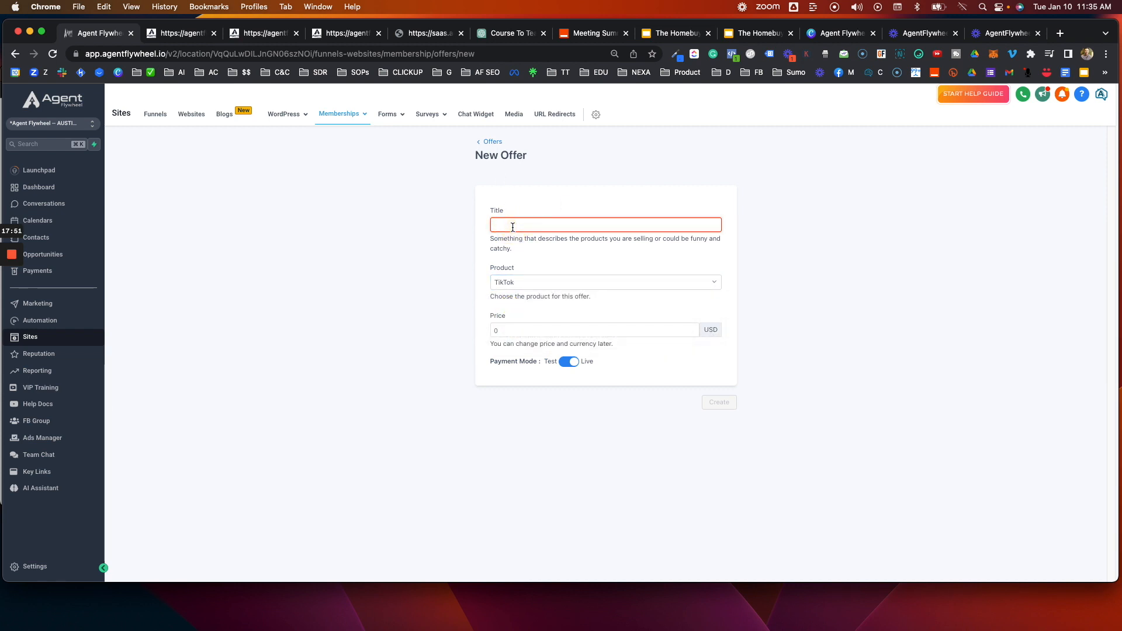
text(T)
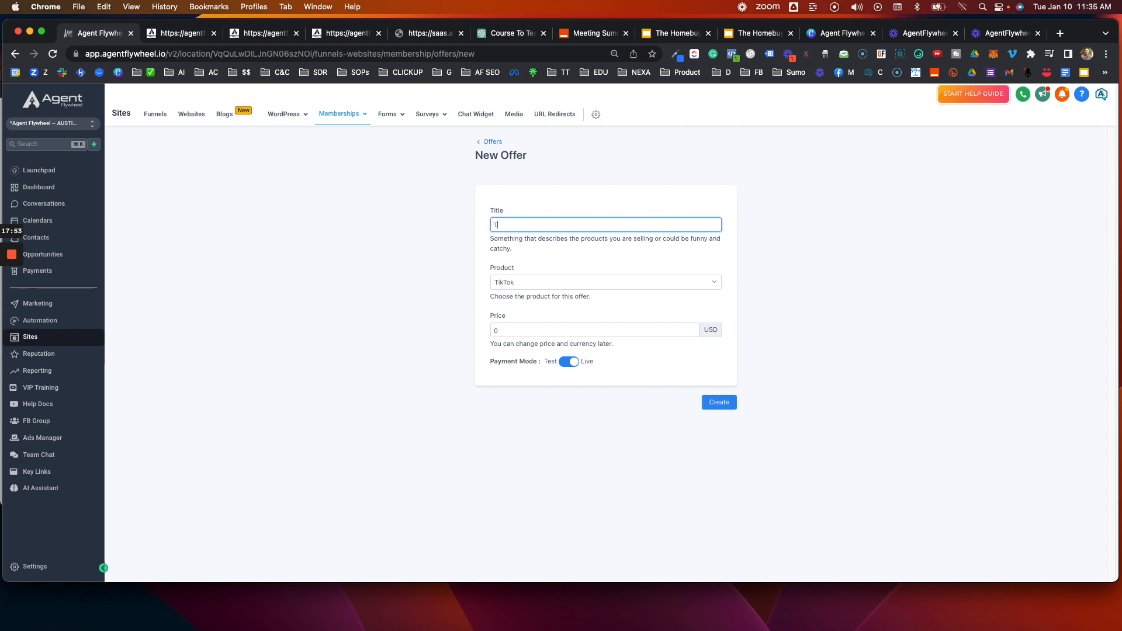
text(est)
click(513, 330)
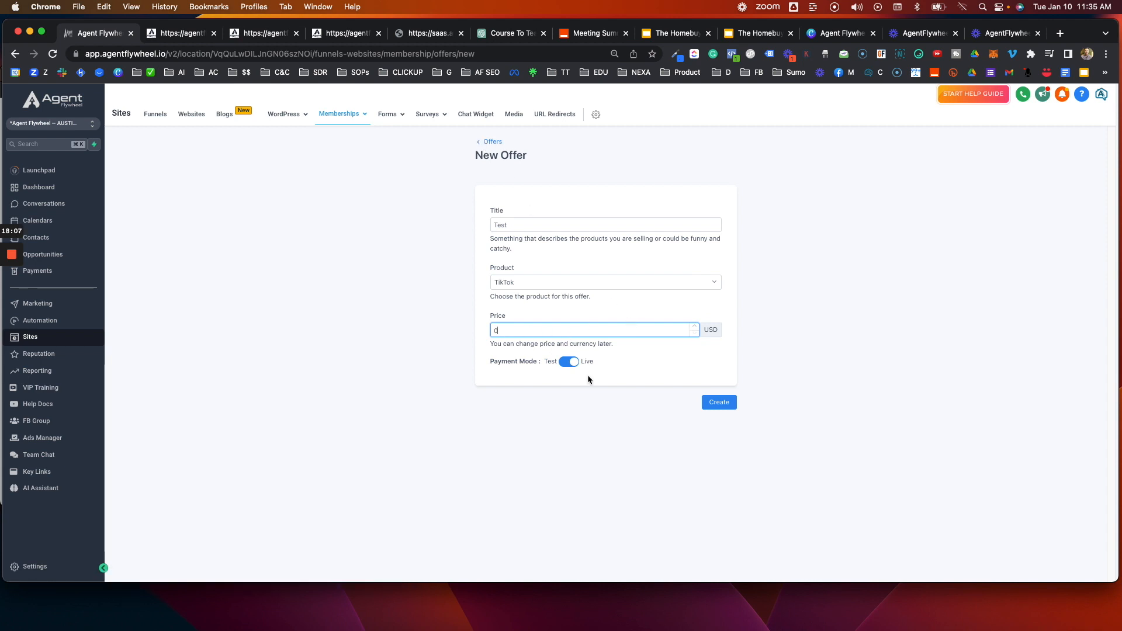
click(485, 143)
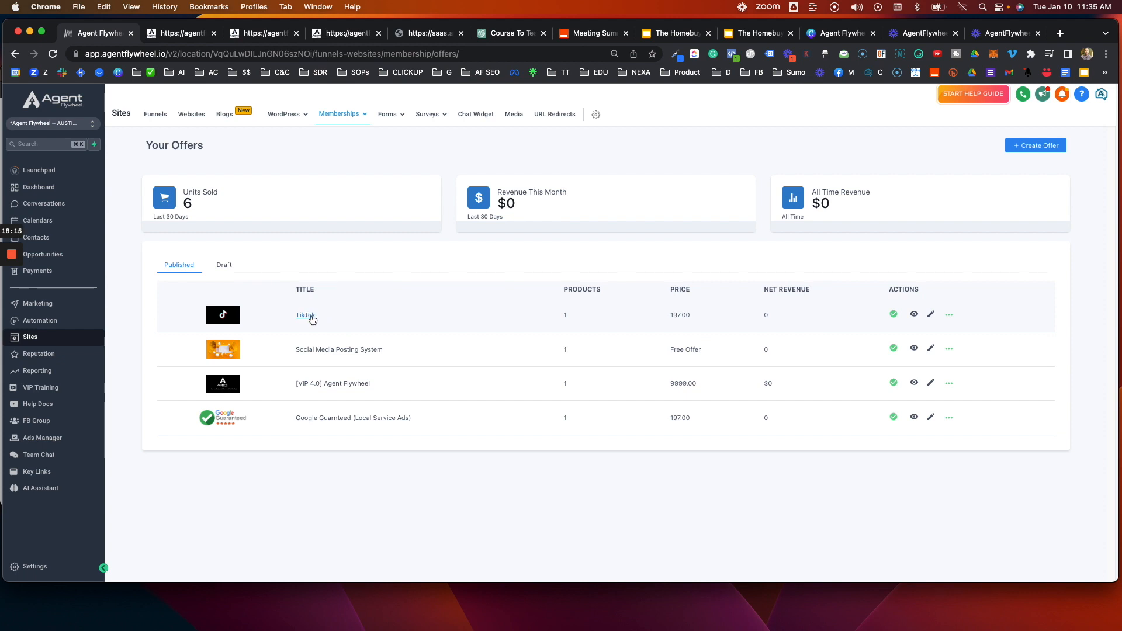
- Preview the TikTok offer's checkout page, examine its link, email and full name fields, and return to the offers list
click(915, 315)
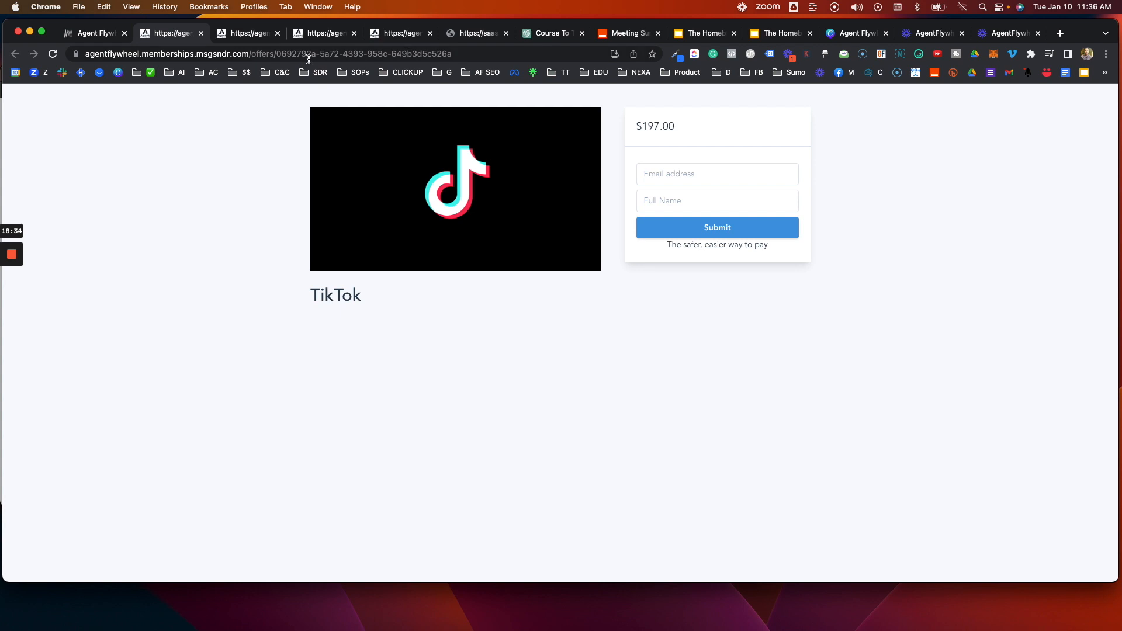
click(489, 57)
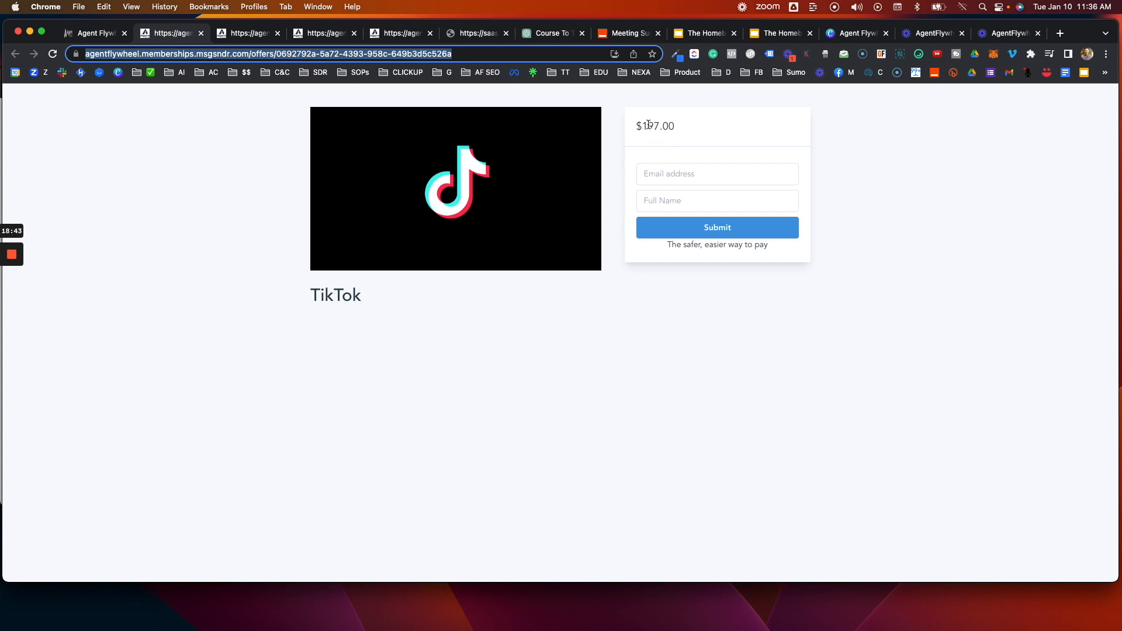
click(654, 175)
click(659, 203)
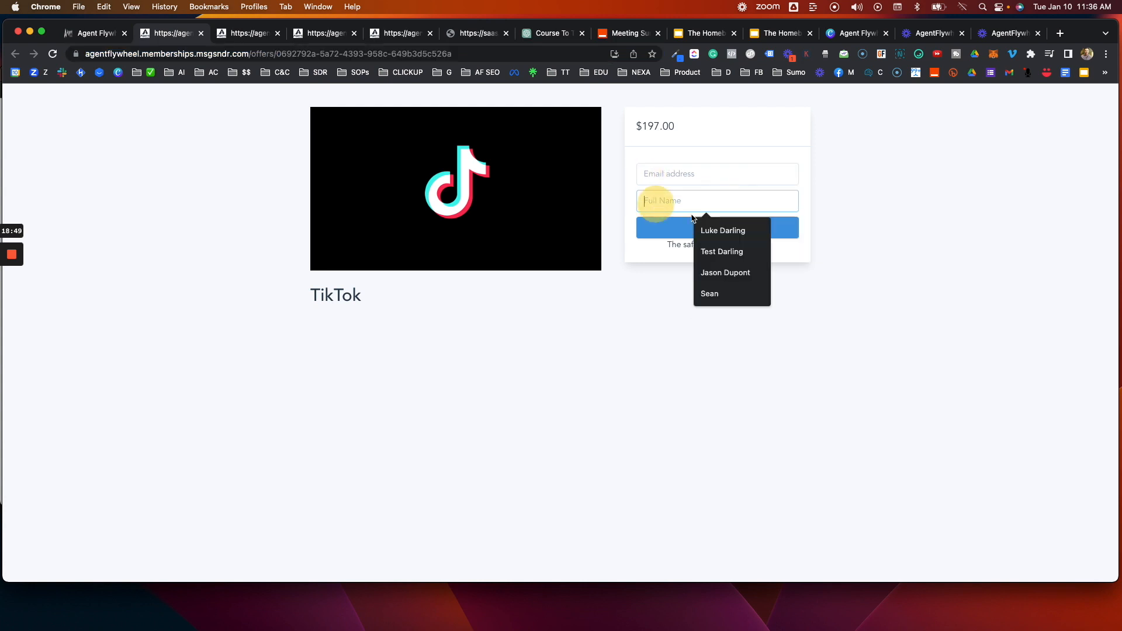
click(934, 290)
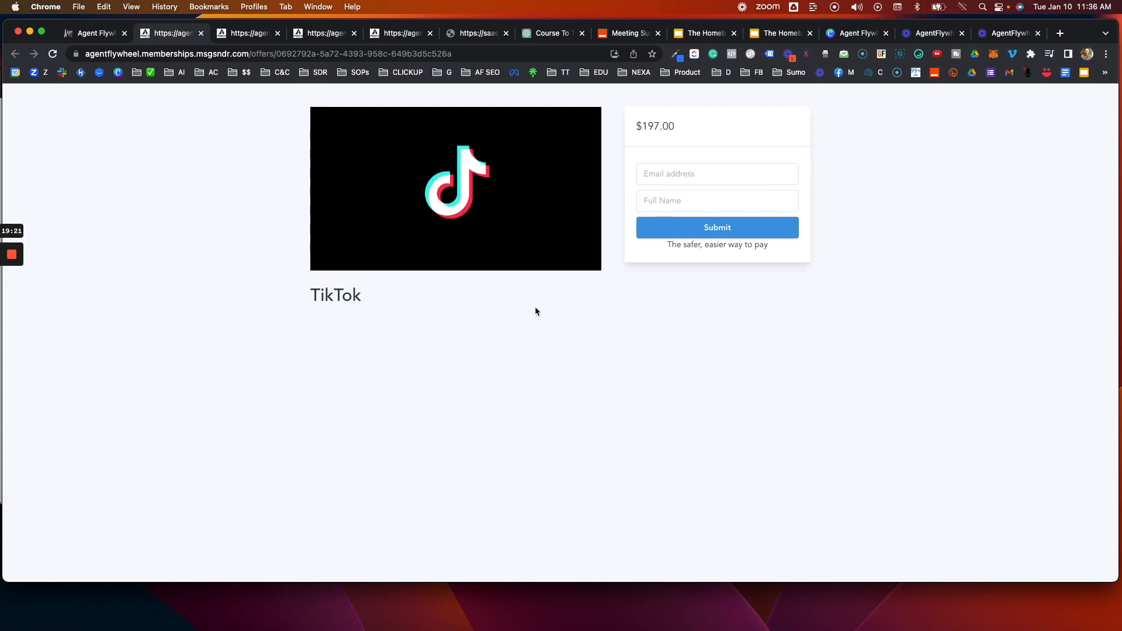
click(81, 35)
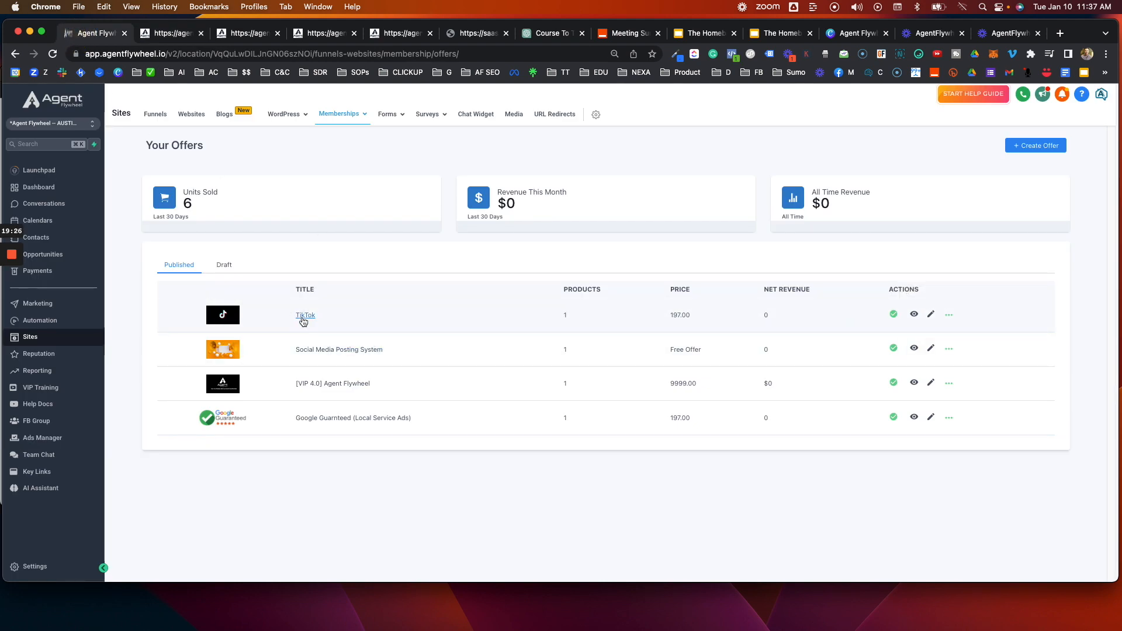
- Open the TikTok offer for editing and examine its title, nickname and the products available to include
click(931, 315)
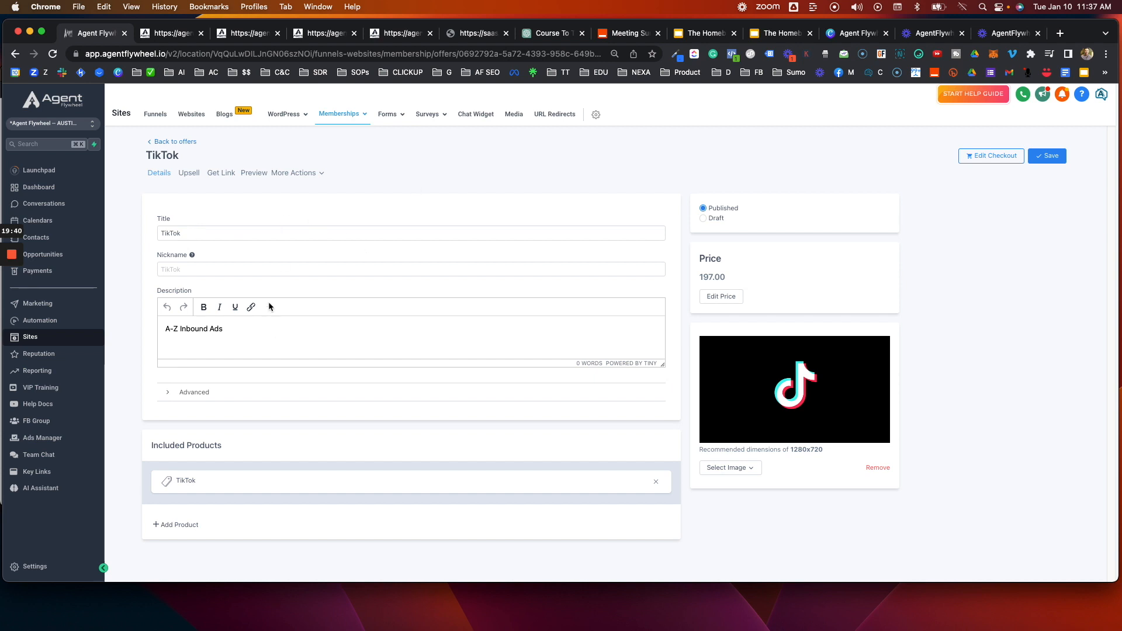
click(201, 272)
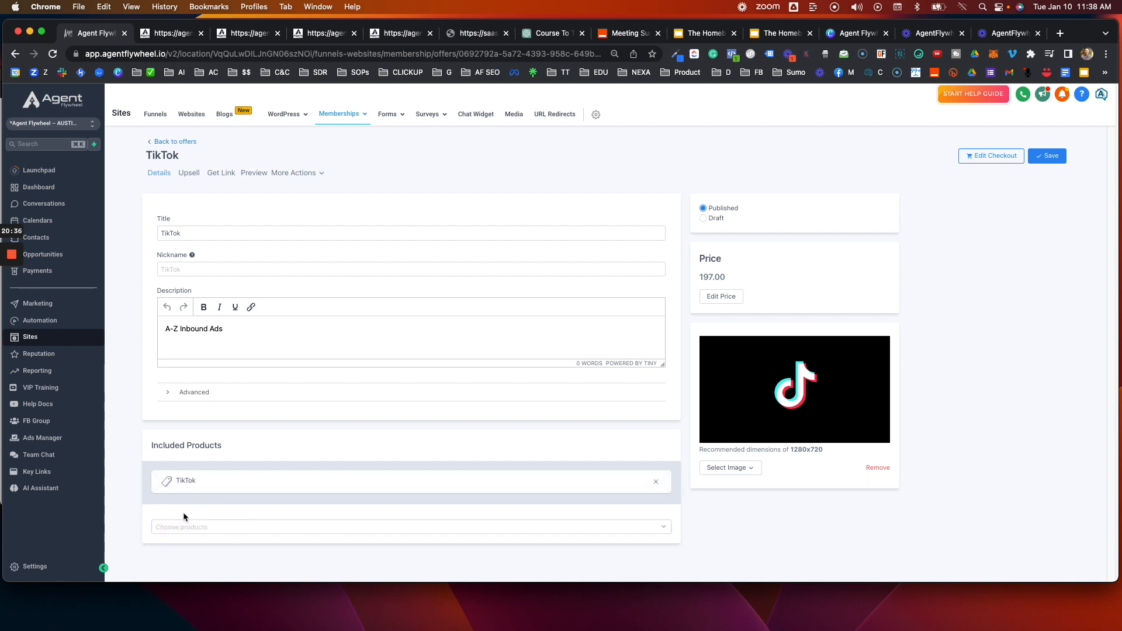
click(293, 530)
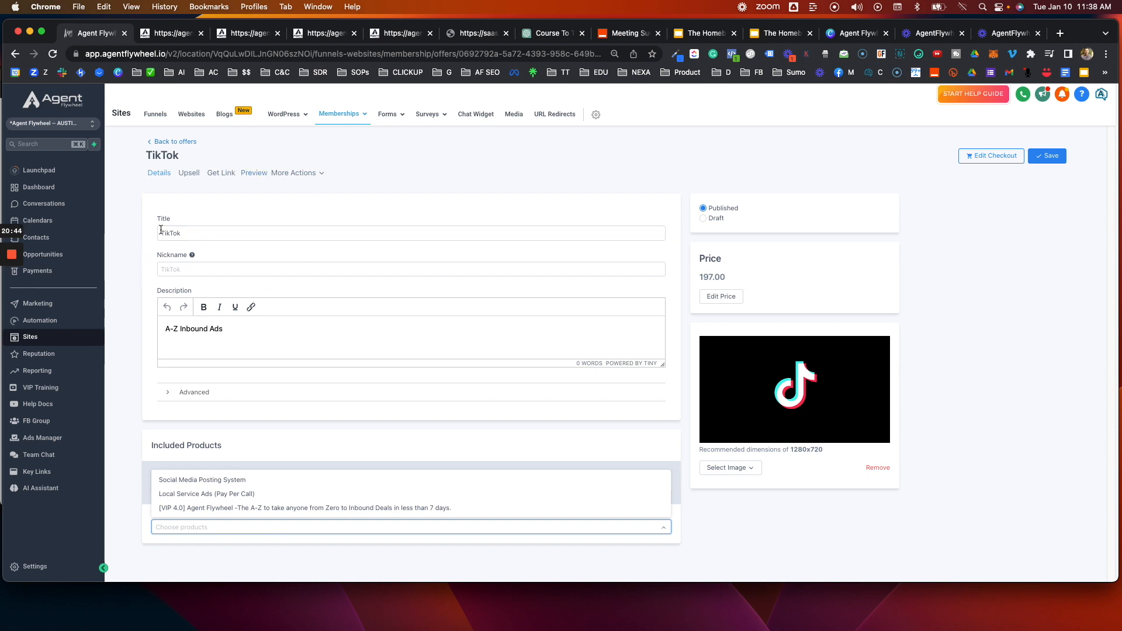
click(567, 228)
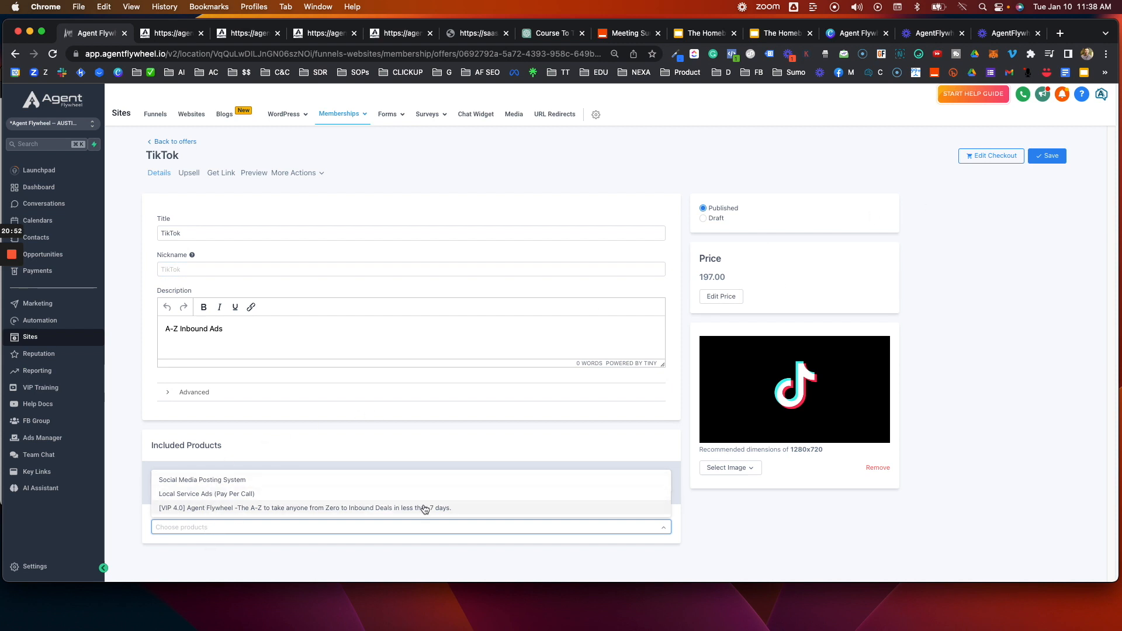
click(120, 460)
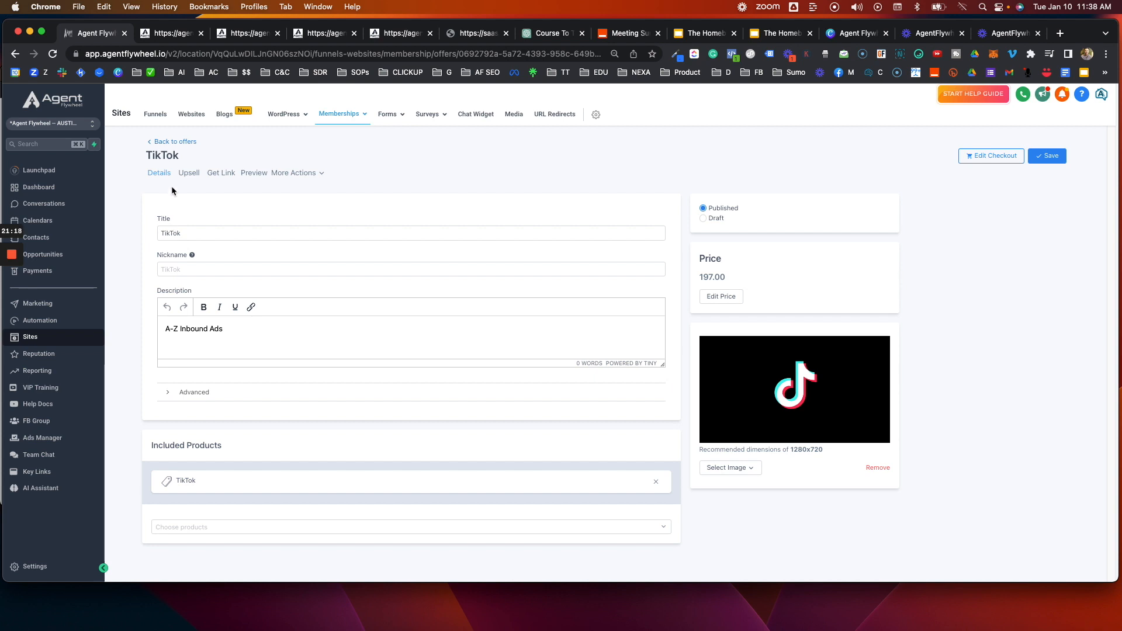
- Copy the TikTok offer's share link and open it in a new browser tab
click(215, 175)
click(561, 202)
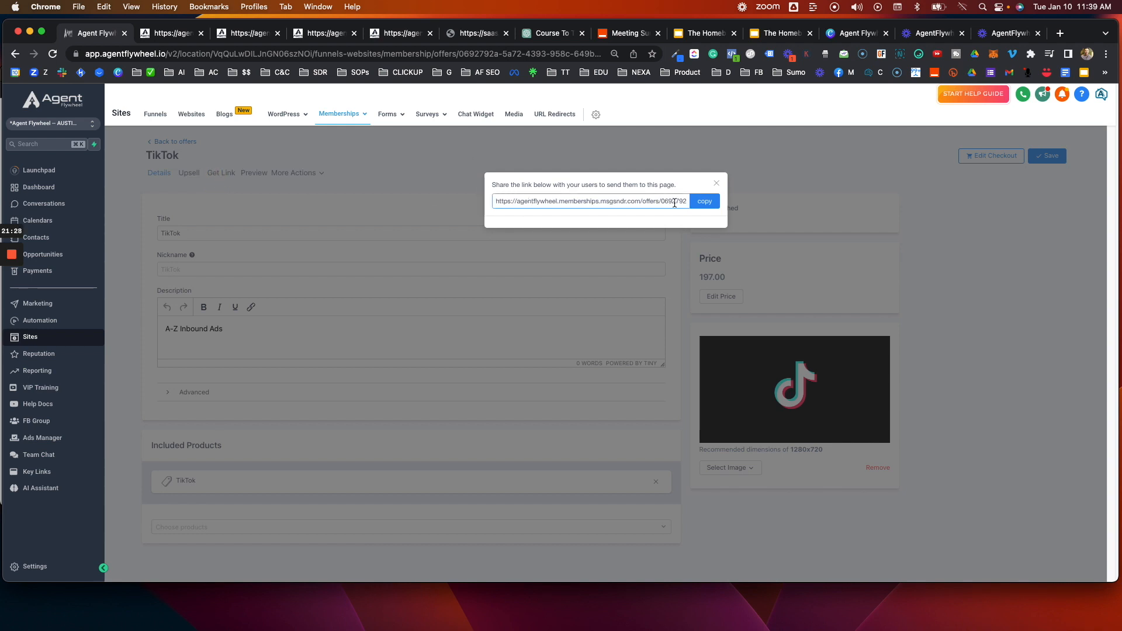
click(704, 201)
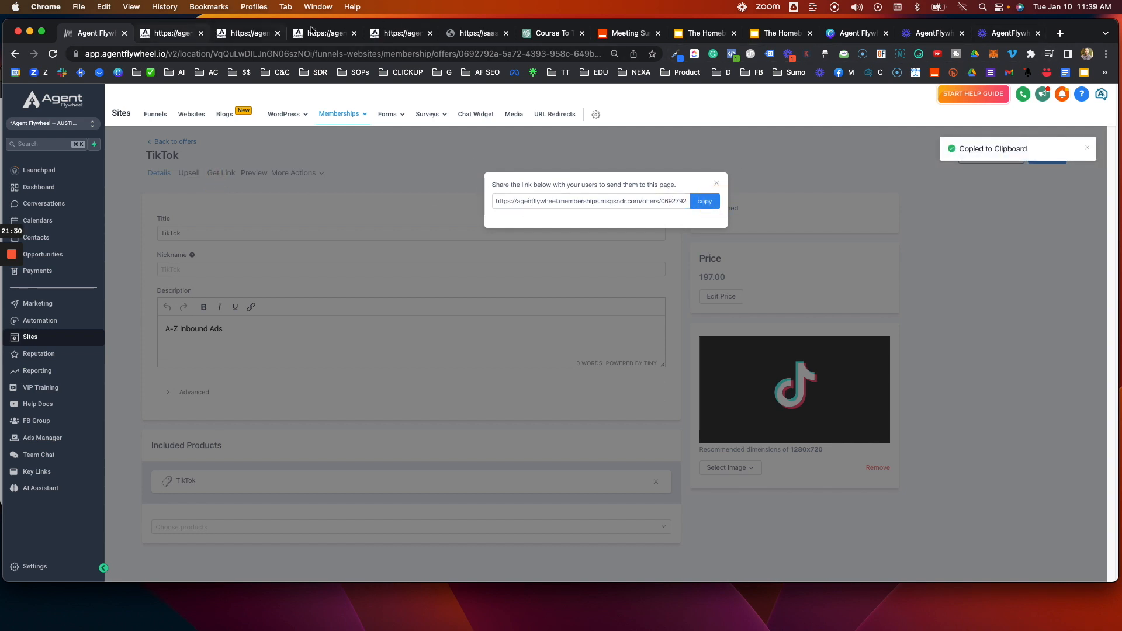
click(389, 33)
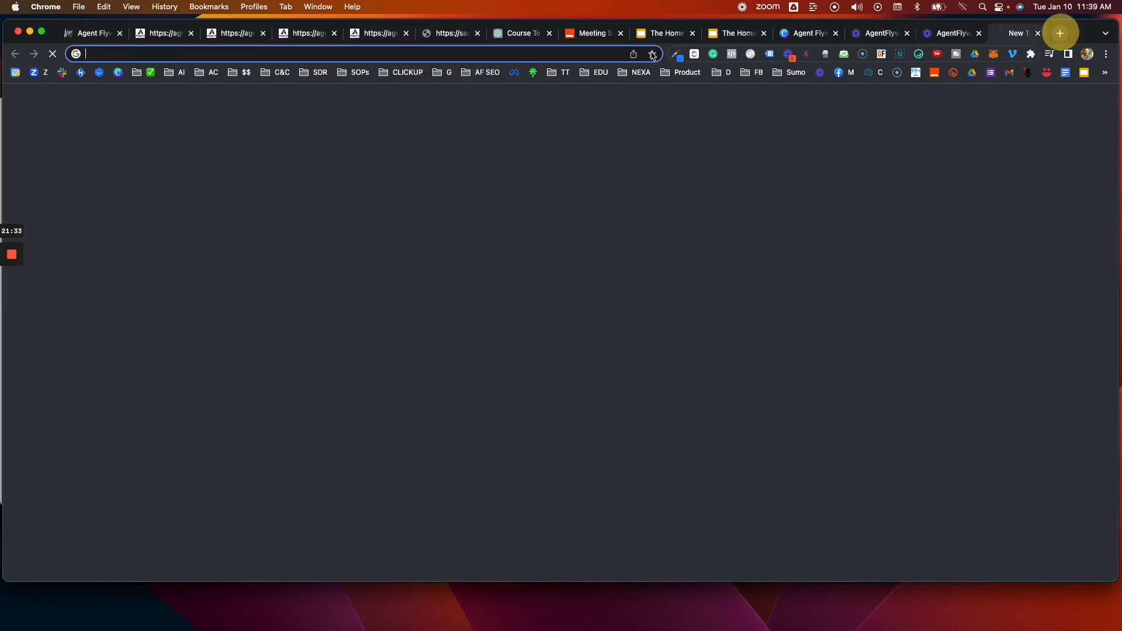
click(1061, 33)
right_click(581, 53)
click(631, 141)
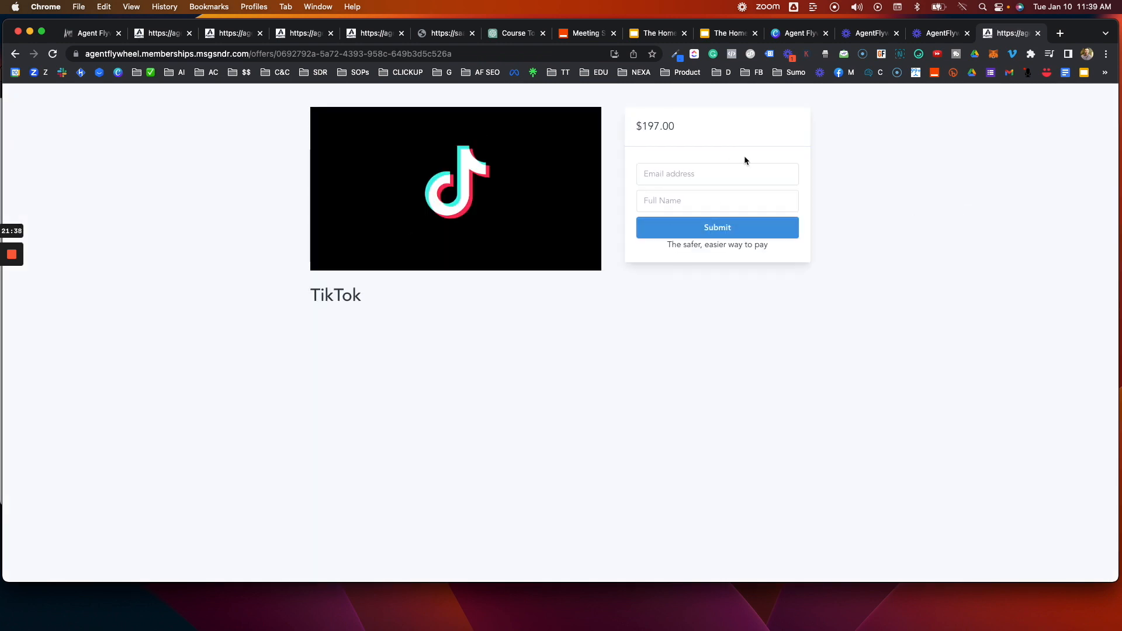
- Return to the TikTok offer, dismiss its share link, and open the offer's checkout page for customization
click(80, 35)
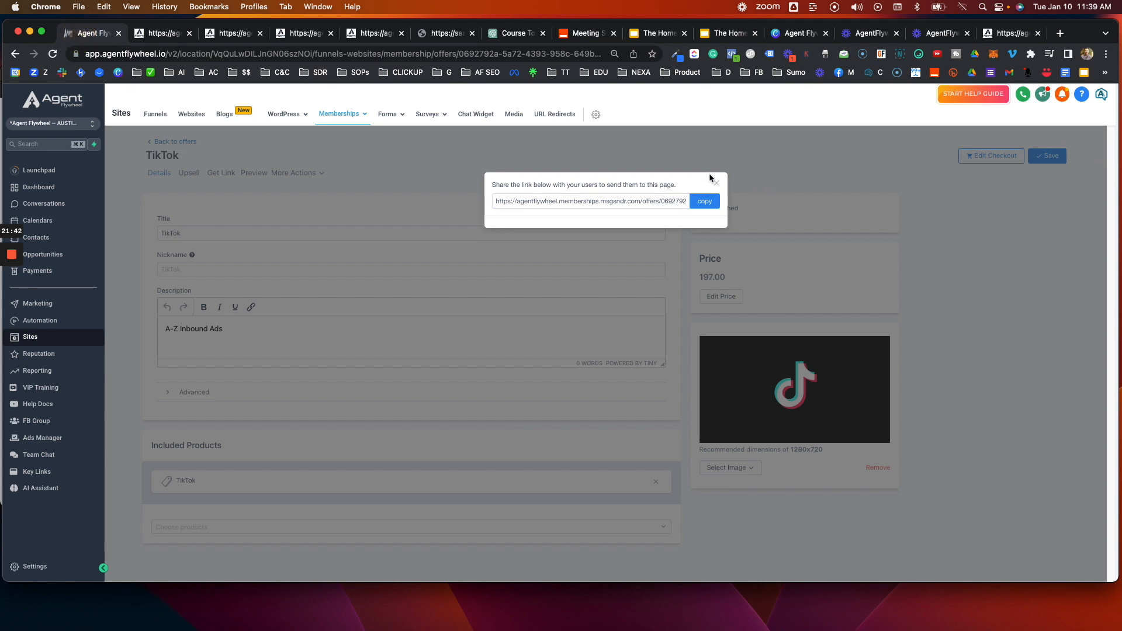
click(716, 183)
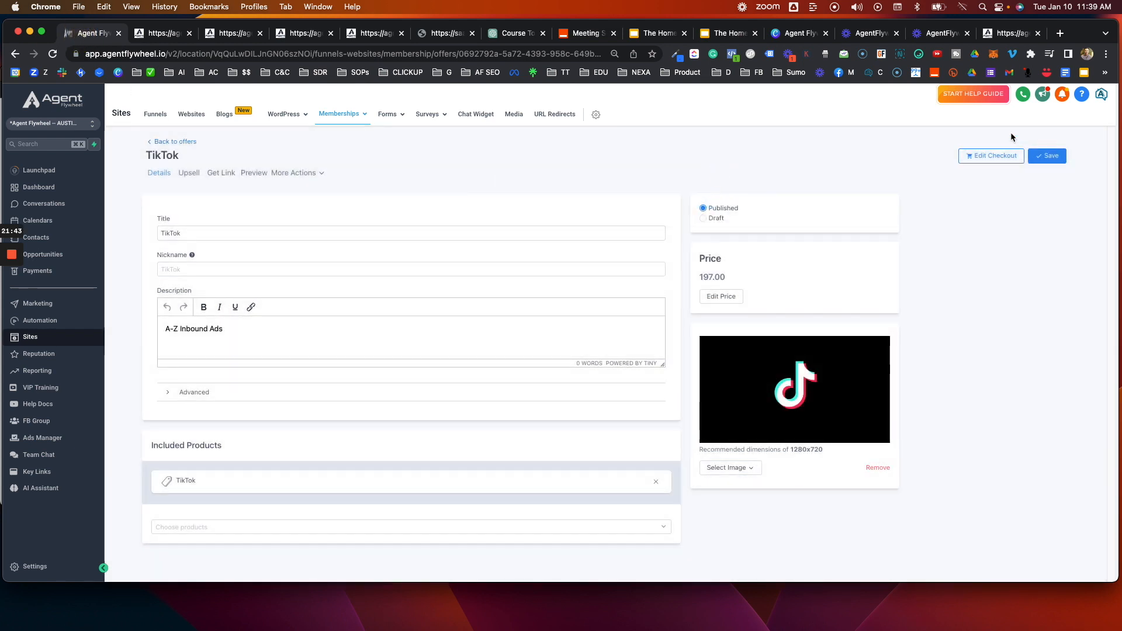
click(979, 158)
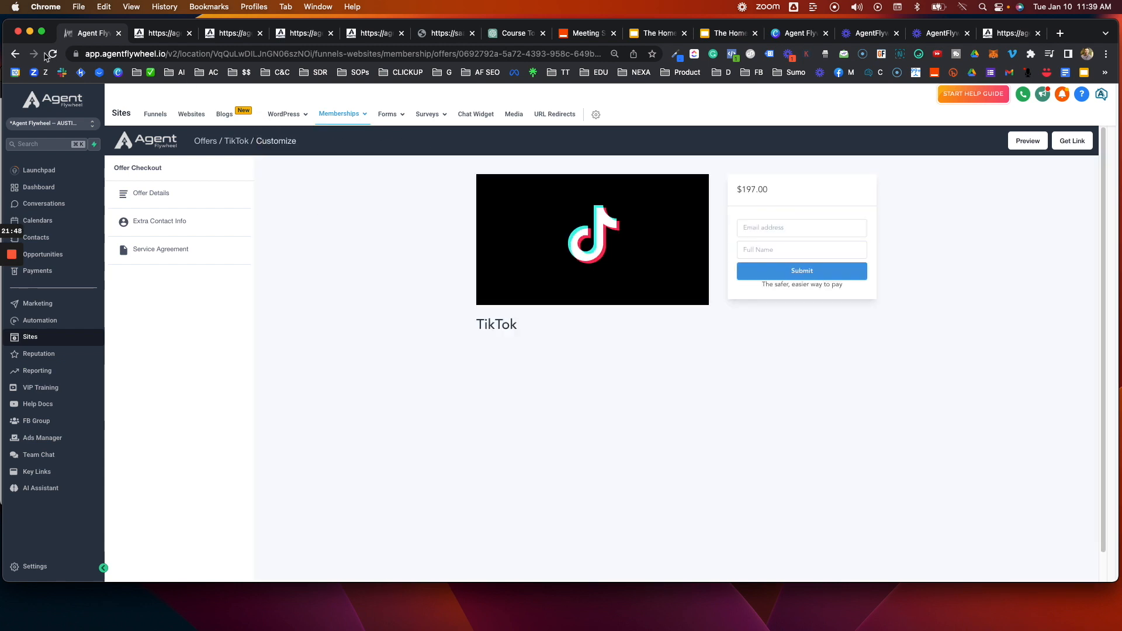
- Return to the offers list, reopen the TikTok offer, and open its checkout customization again
click(14, 54)
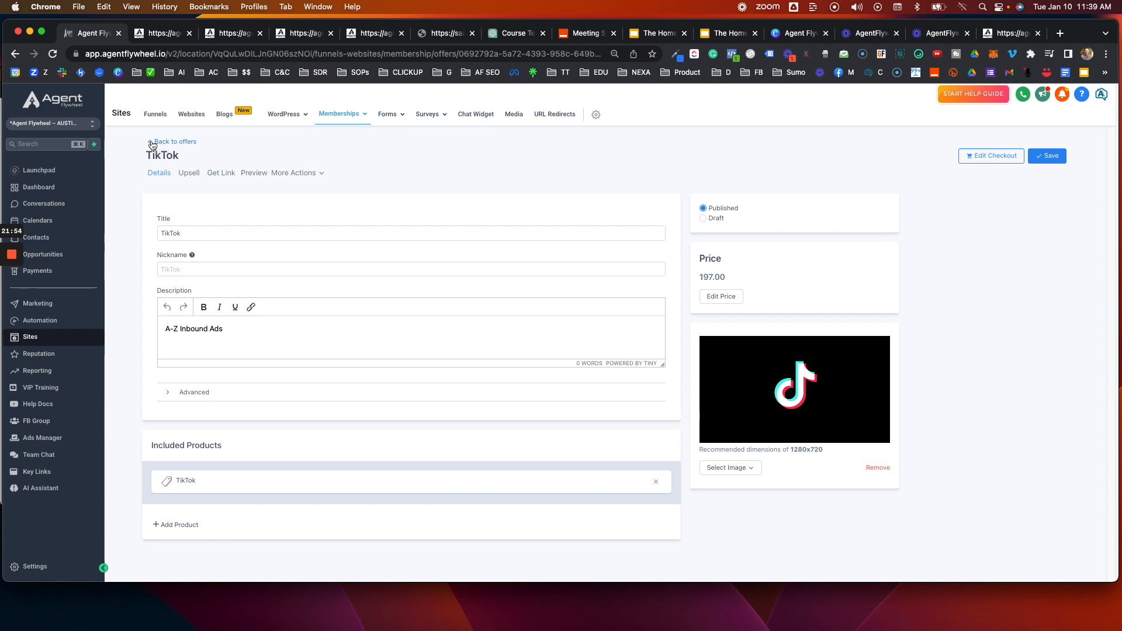
click(174, 142)
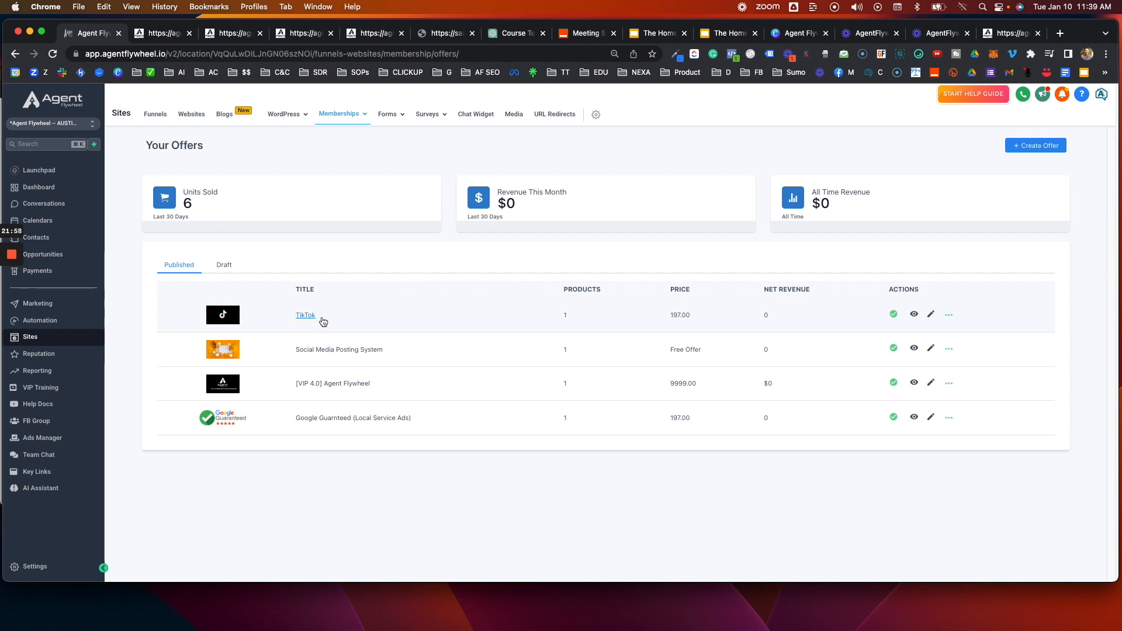
click(931, 315)
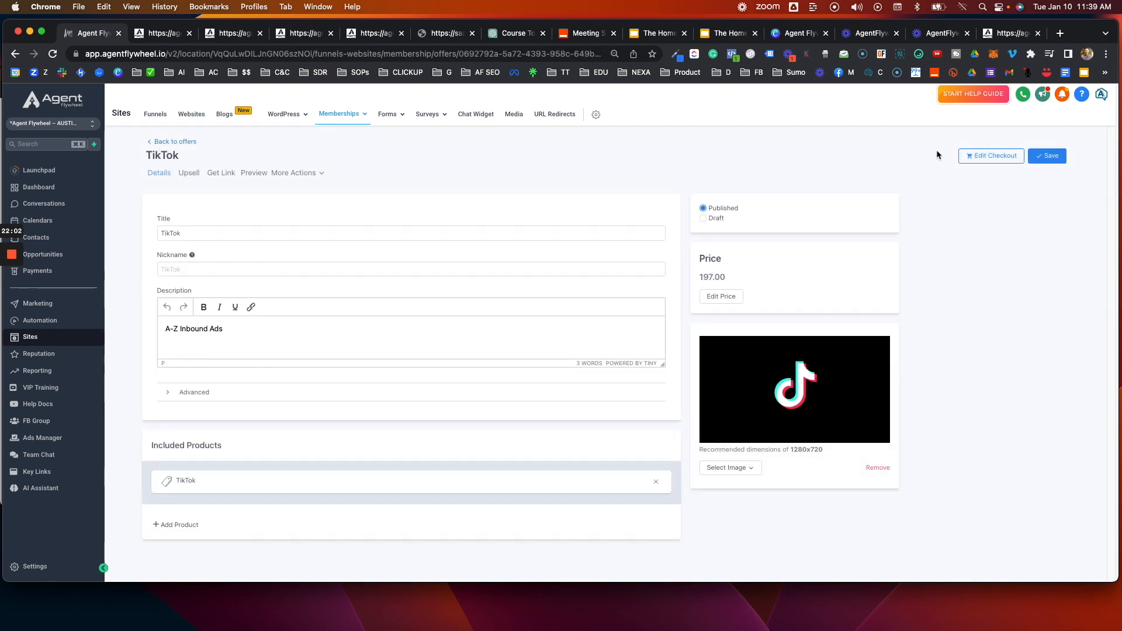
click(985, 158)
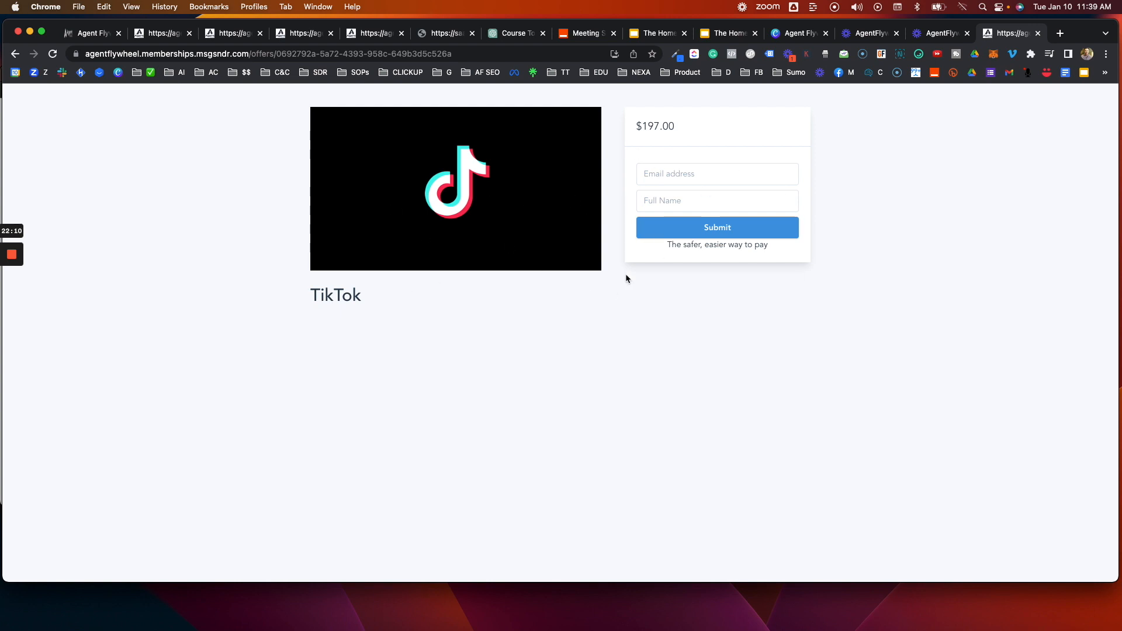
click(105, 36)
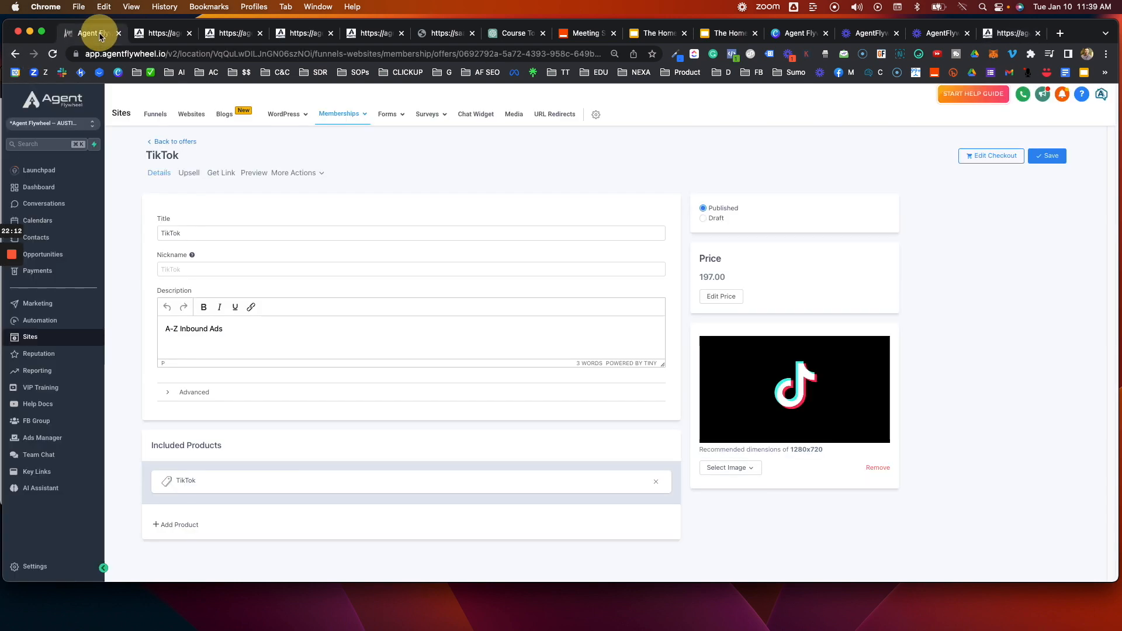
click(984, 160)
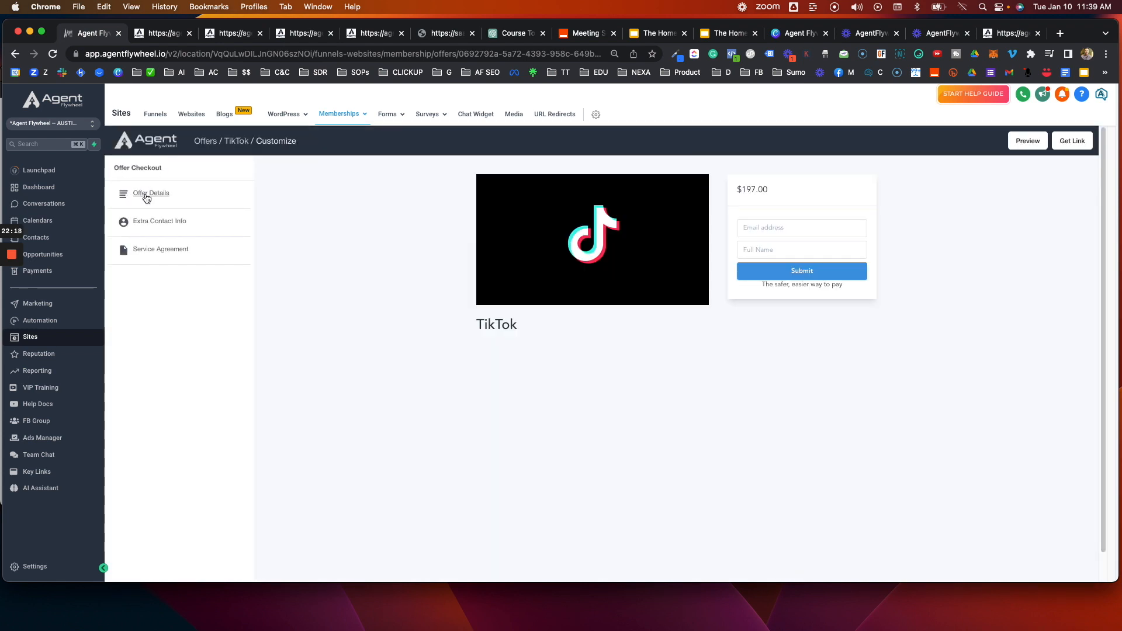
- Open the checkout's offer details and examine the title, banner, video, poster image, logo image and checkout copy settings
click(146, 195)
click(135, 222)
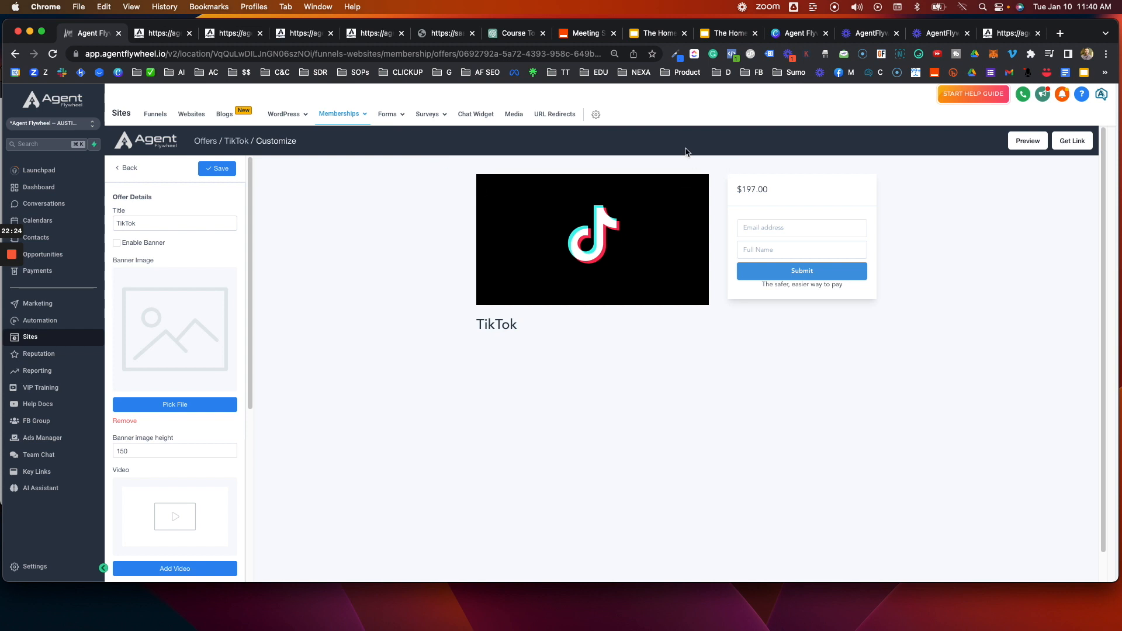
scroll(173, 366, down, 2)
scroll(173, 366, down, 10)
scroll(183, 398, down, 1)
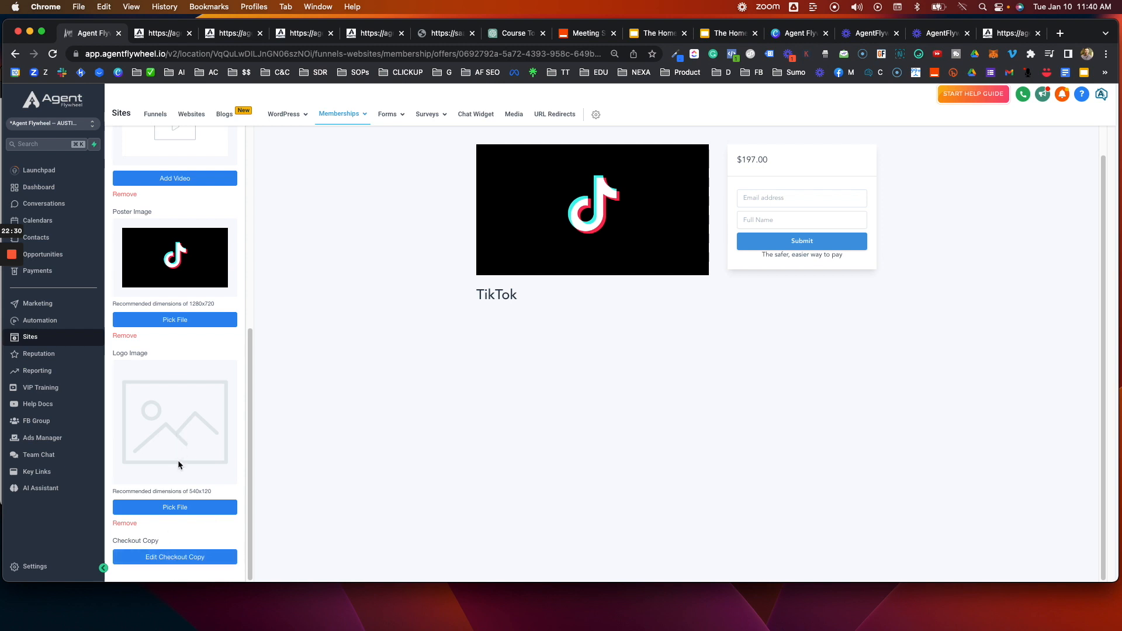
scroll(177, 448, up, 13)
scroll(176, 448, down, 6)
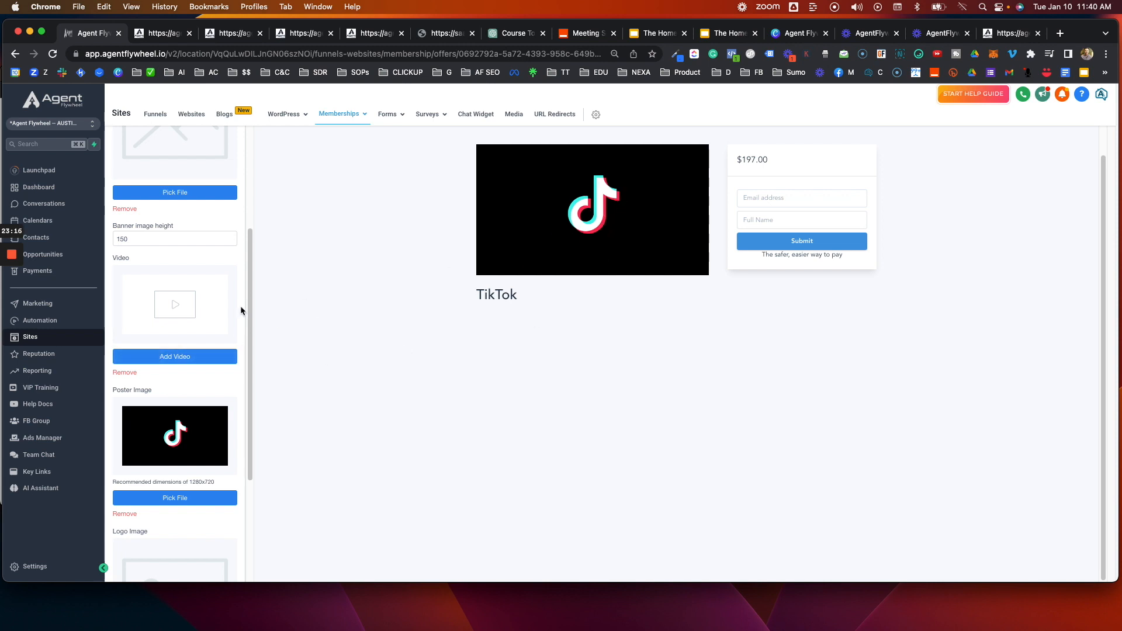
scroll(180, 329, up, 8)
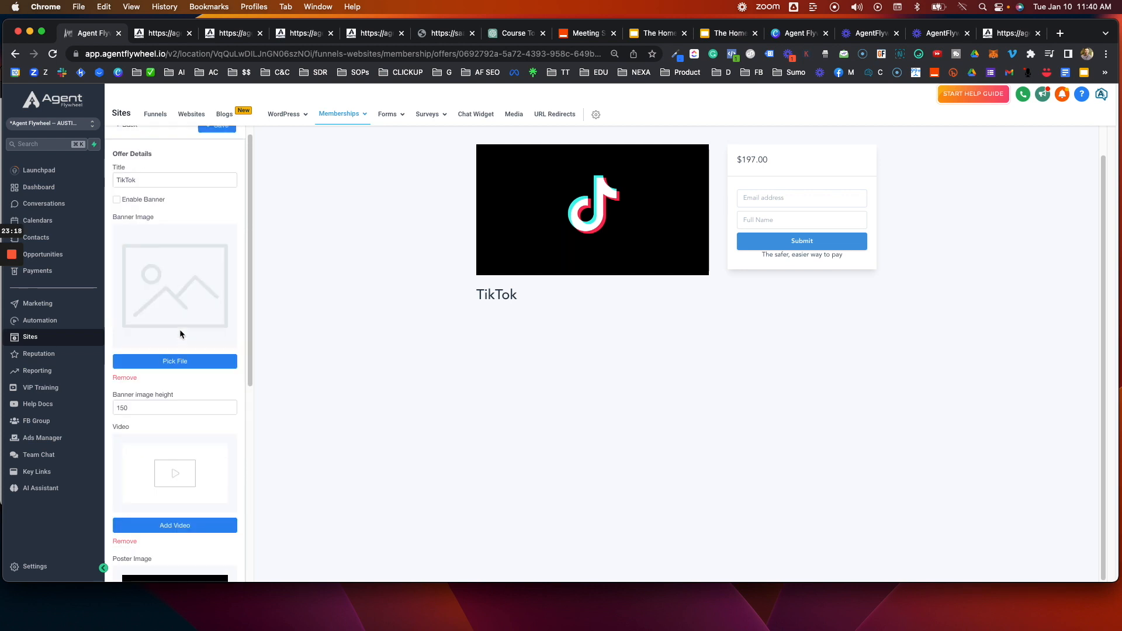
- Reopen the checkout's offer details and switch the banner on and back off
click(129, 169)
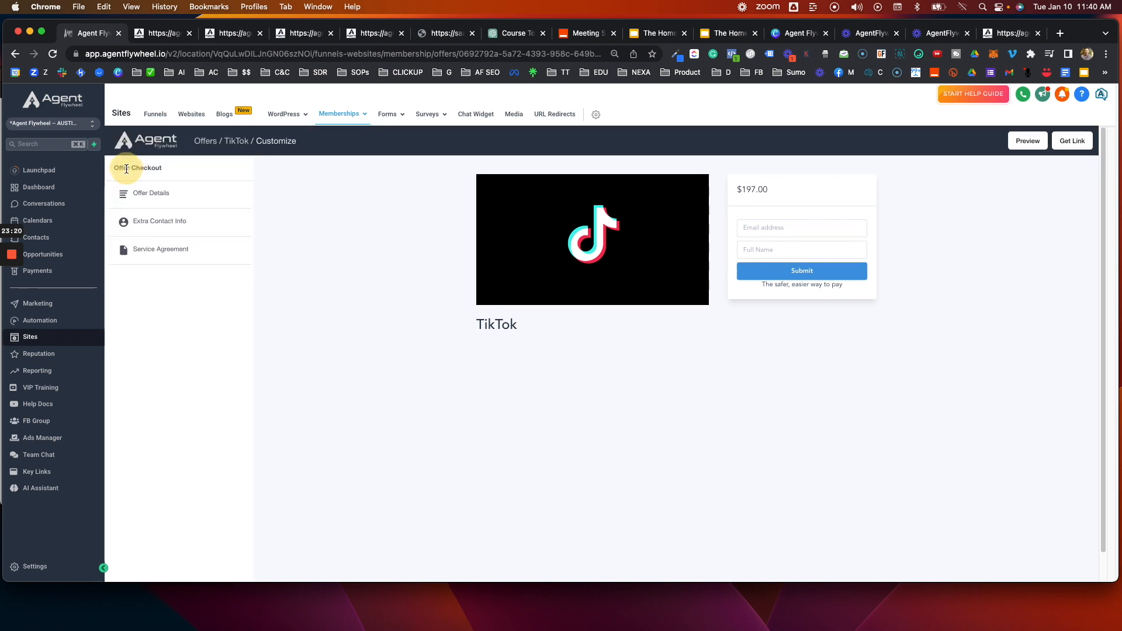
click(149, 193)
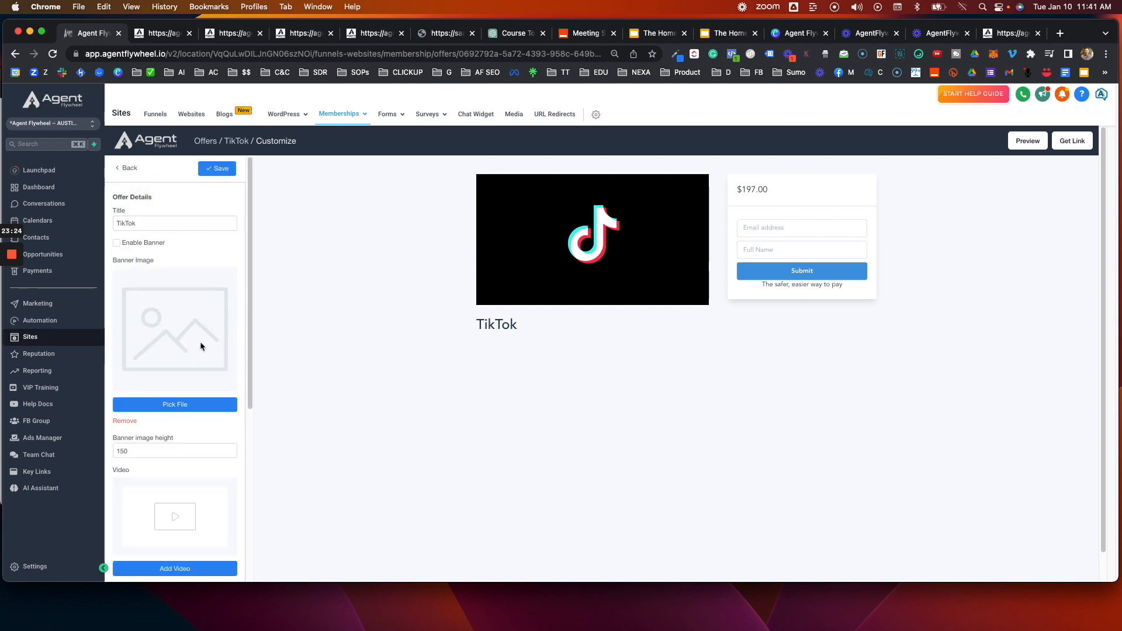
click(117, 243)
click(117, 243)
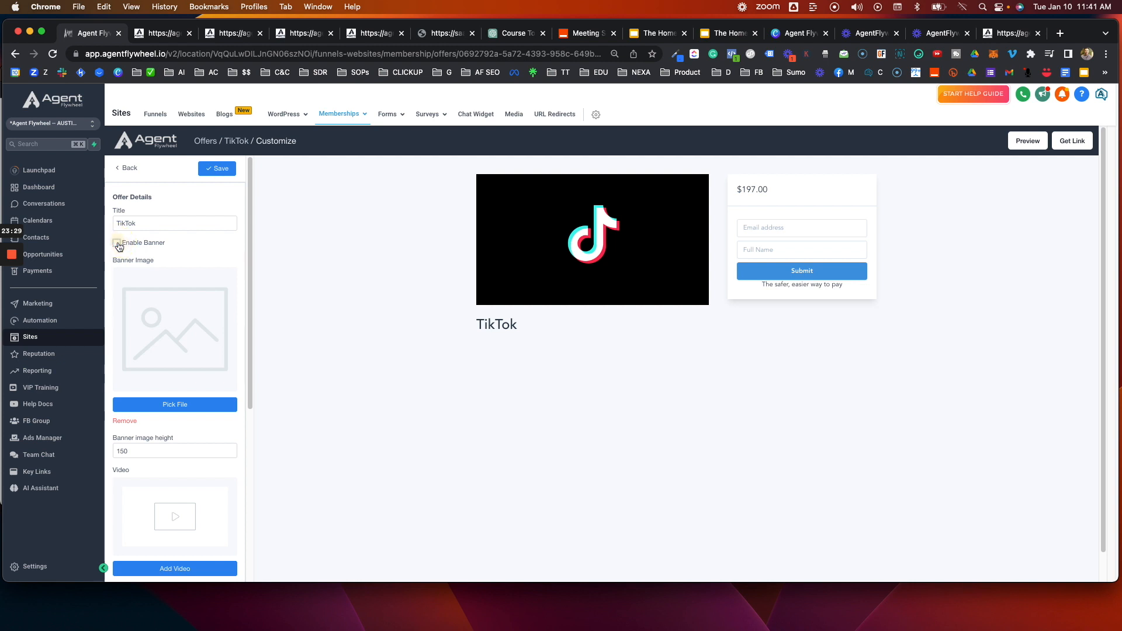
- Enable collecting the address and phone number in the checkout's extra contact information, and save the settings
click(127, 168)
click(156, 223)
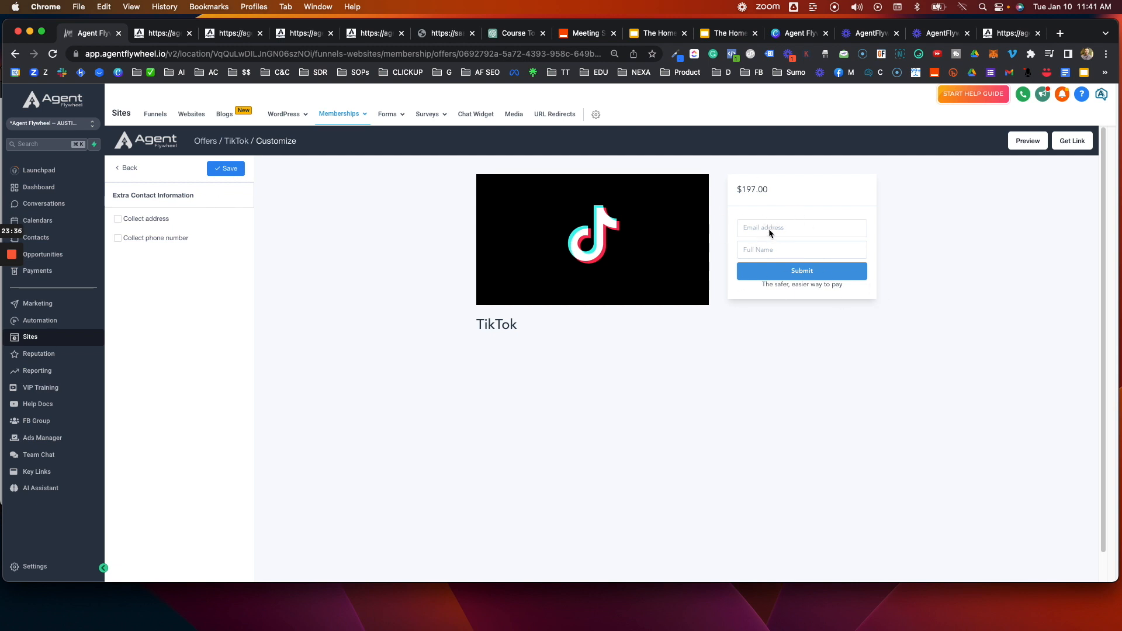
click(118, 238)
click(227, 169)
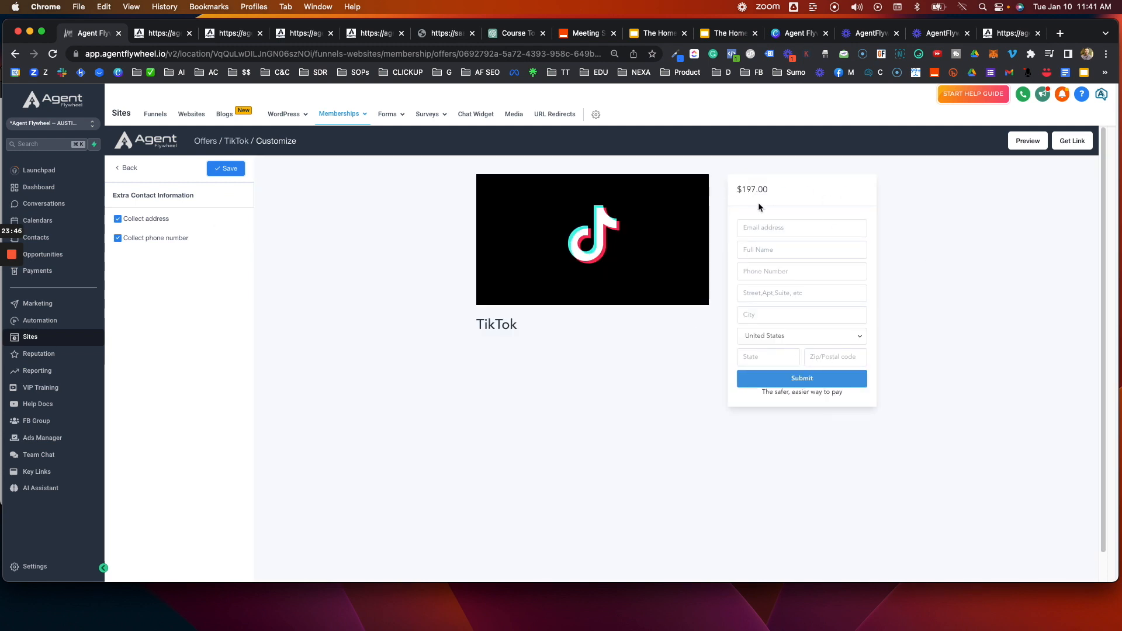
- Examine the checkout's service agreement options by selecting Required, and return to the checkout settings without saving
click(127, 168)
click(140, 251)
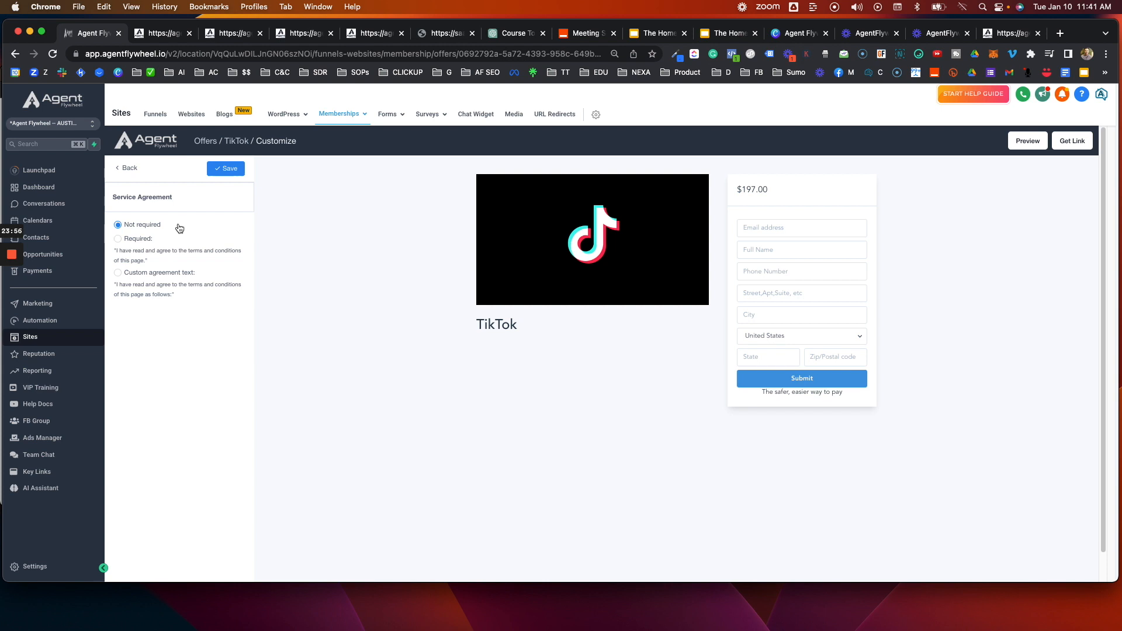
click(118, 239)
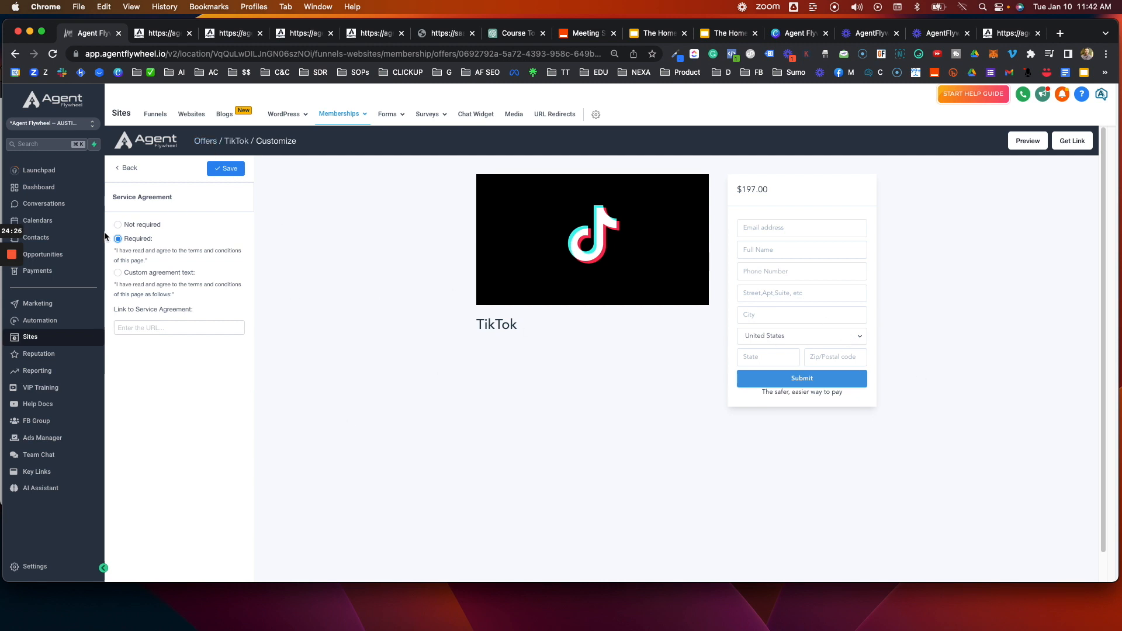
click(124, 169)
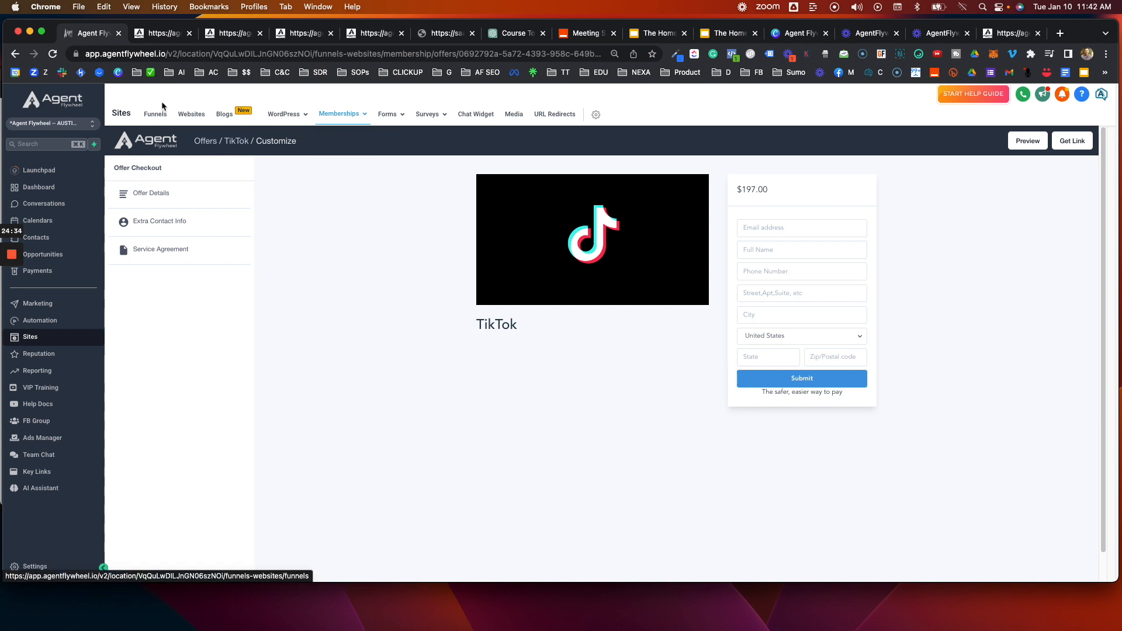
- Revisit the TikTok offer's checkout customization through the offers list, and view the memberships analytics page
click(210, 142)
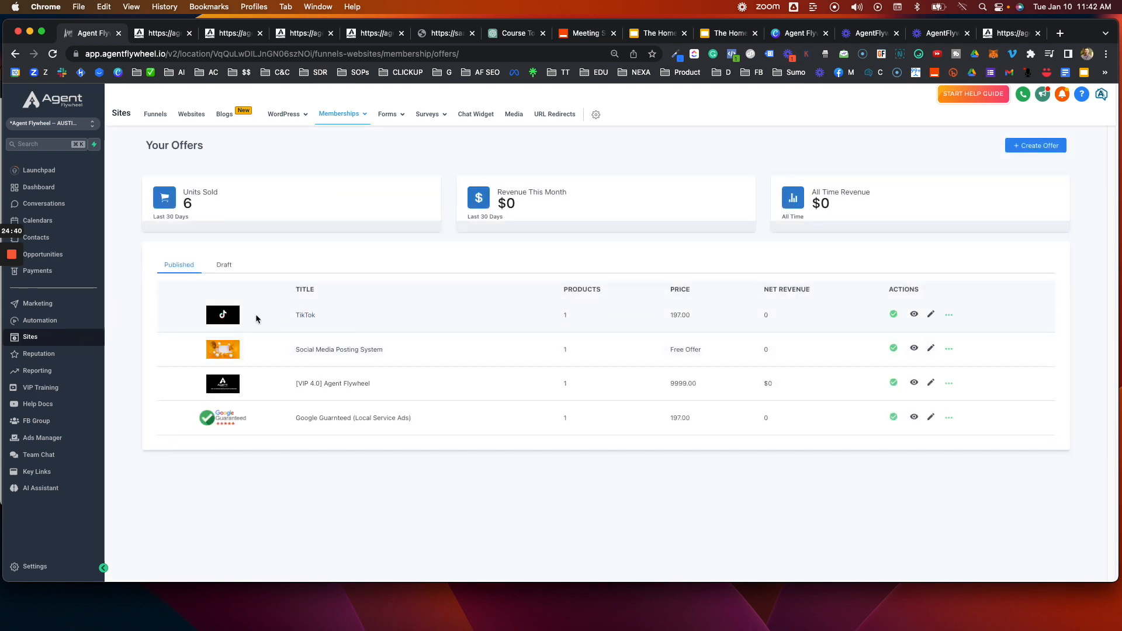
click(932, 315)
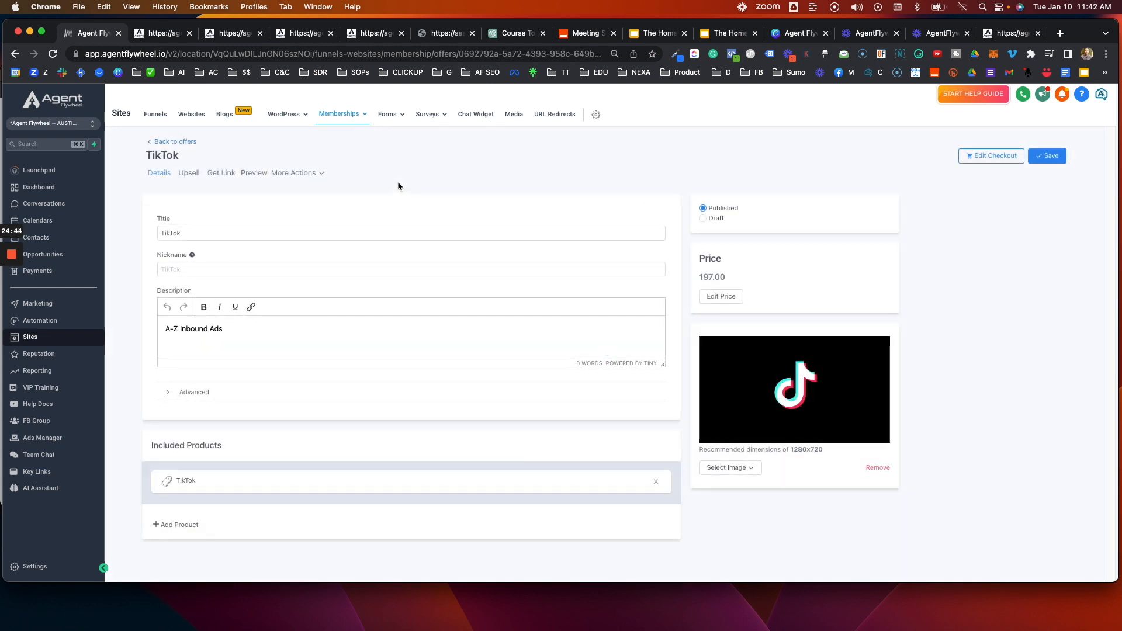
click(990, 157)
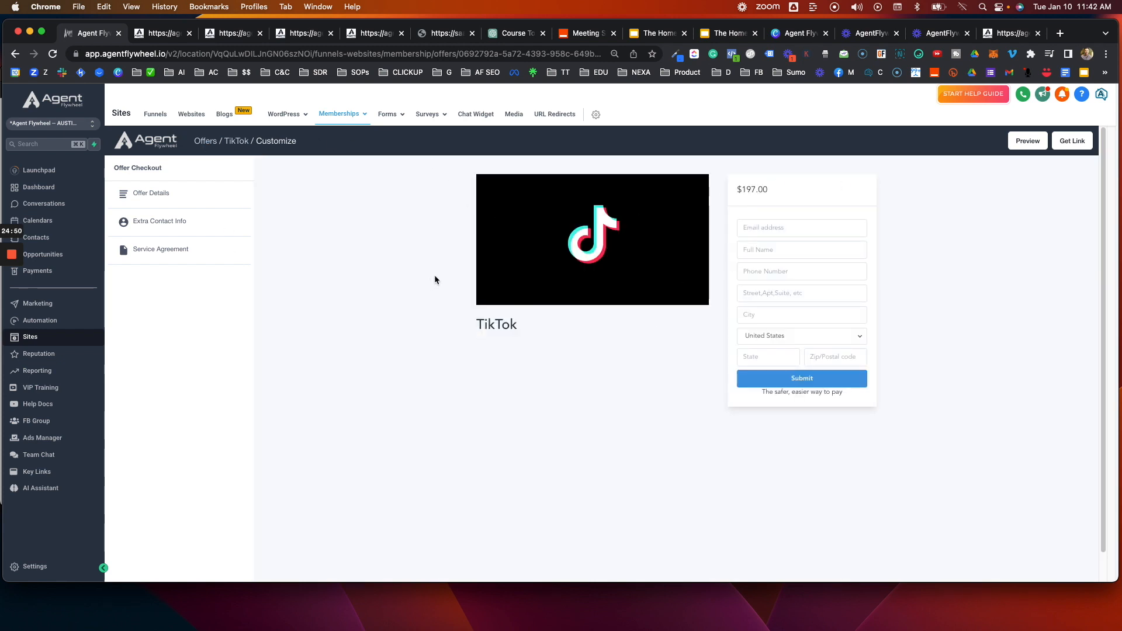
click(342, 114)
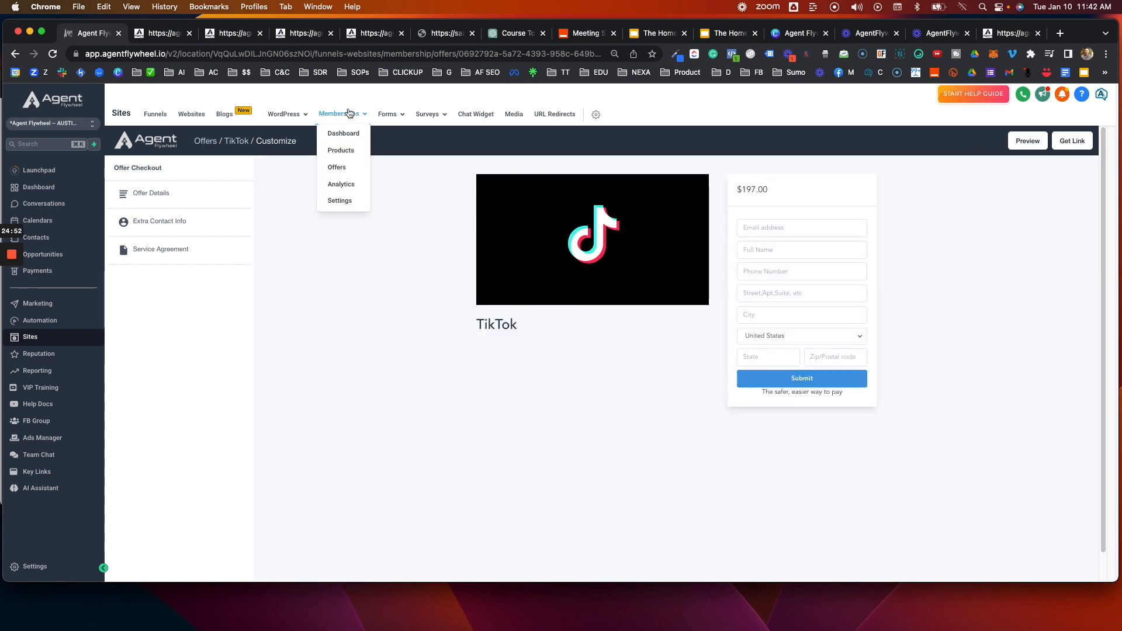
click(337, 185)
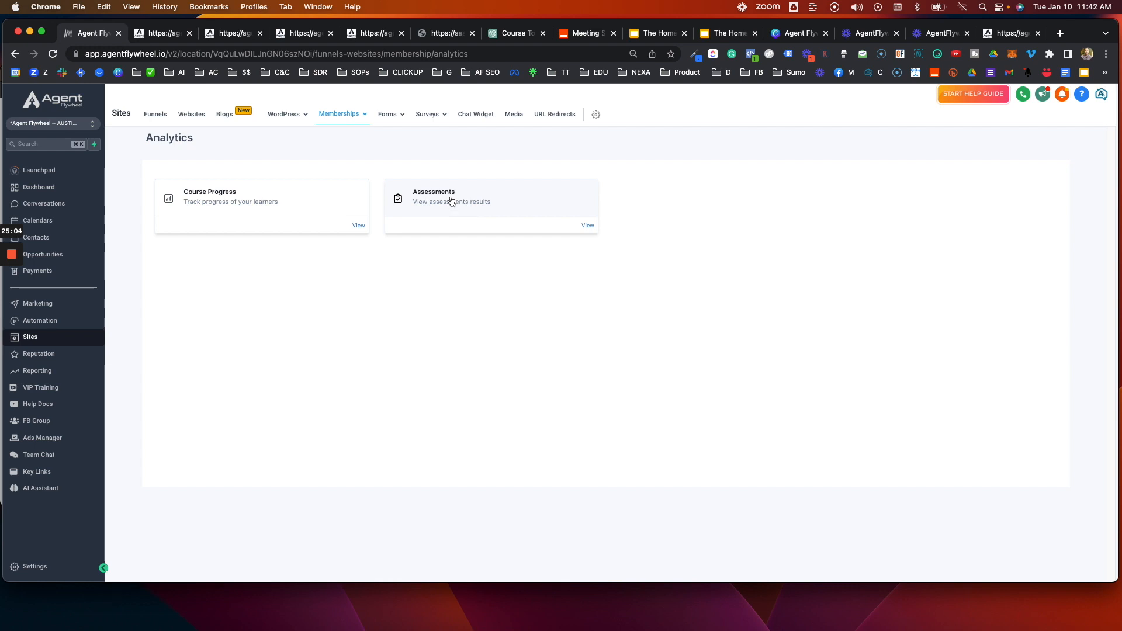
- Open the TikTok product from the products list, look at its Blank Post, and return to the product outline
mouse_move(342, 114)
click(339, 150)
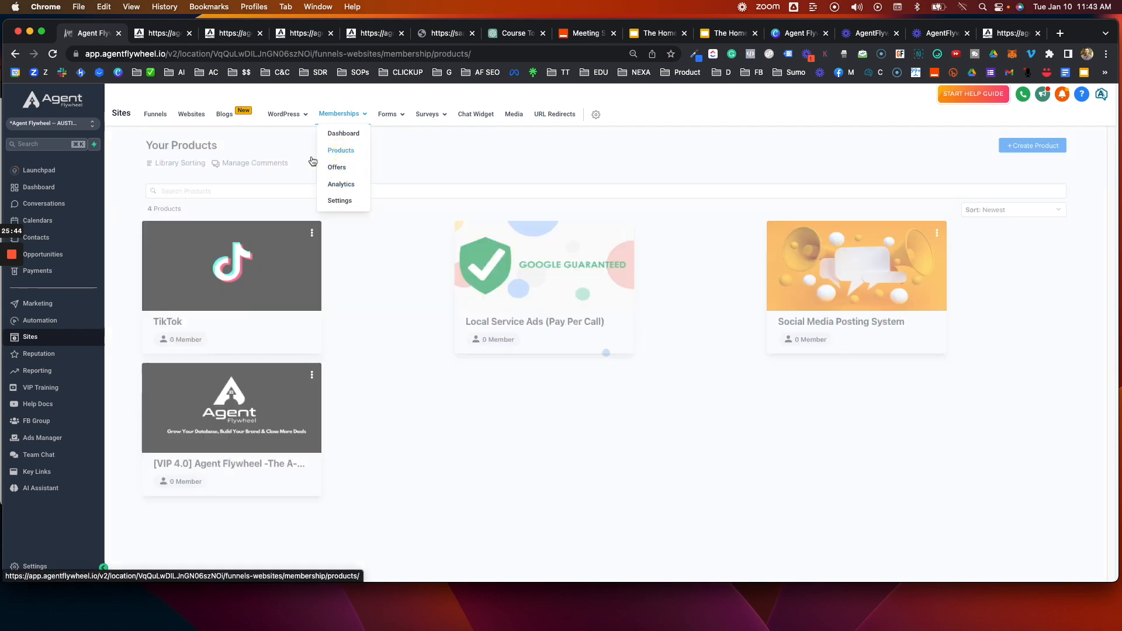
click(273, 273)
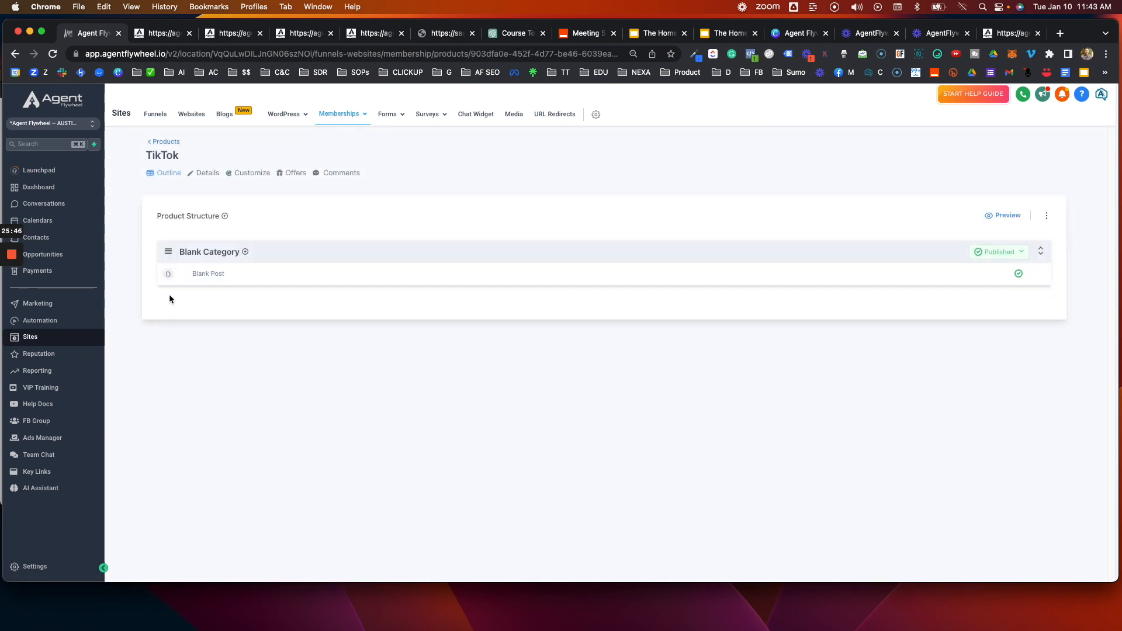
click(198, 276)
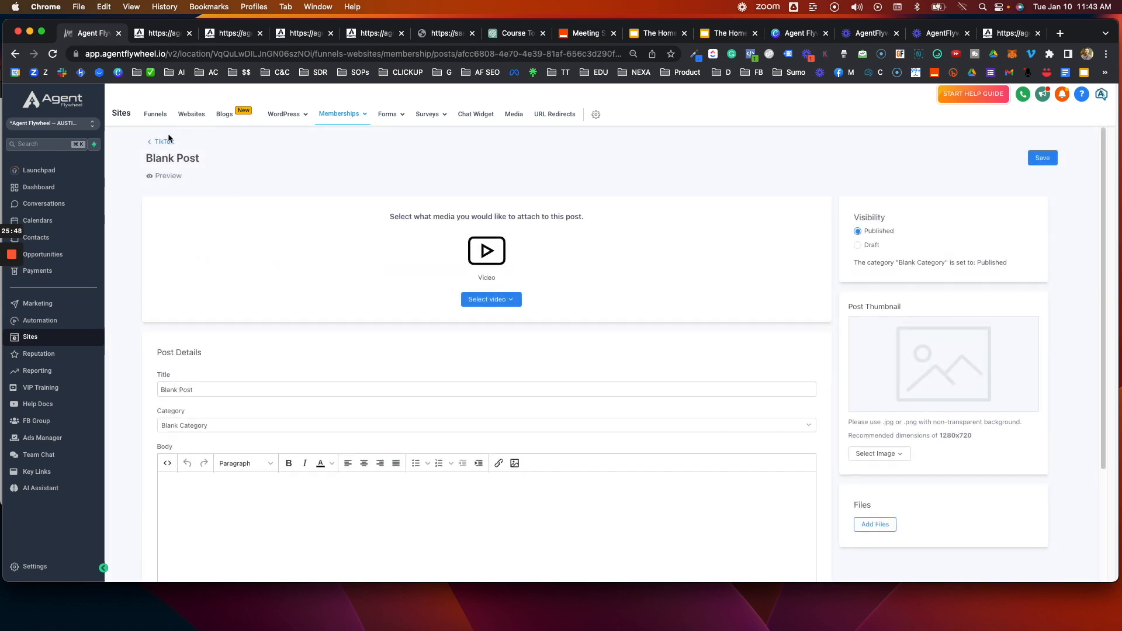
click(156, 143)
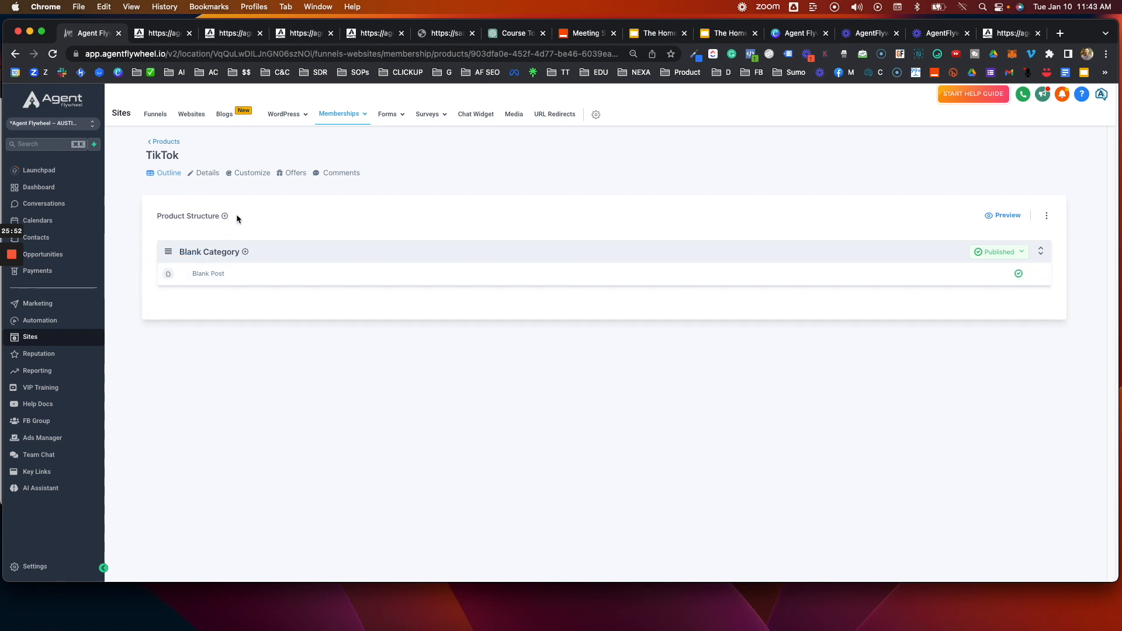
- Add a new category titled Quiz to the TikTok product's structure
click(219, 239)
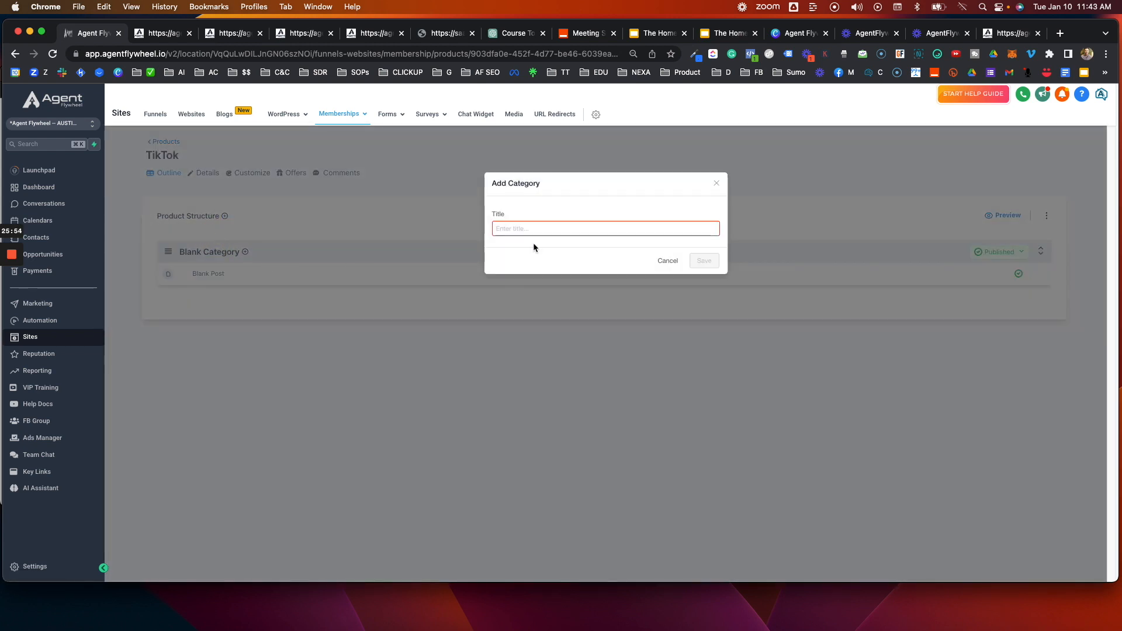
click(521, 229)
text(Qu)
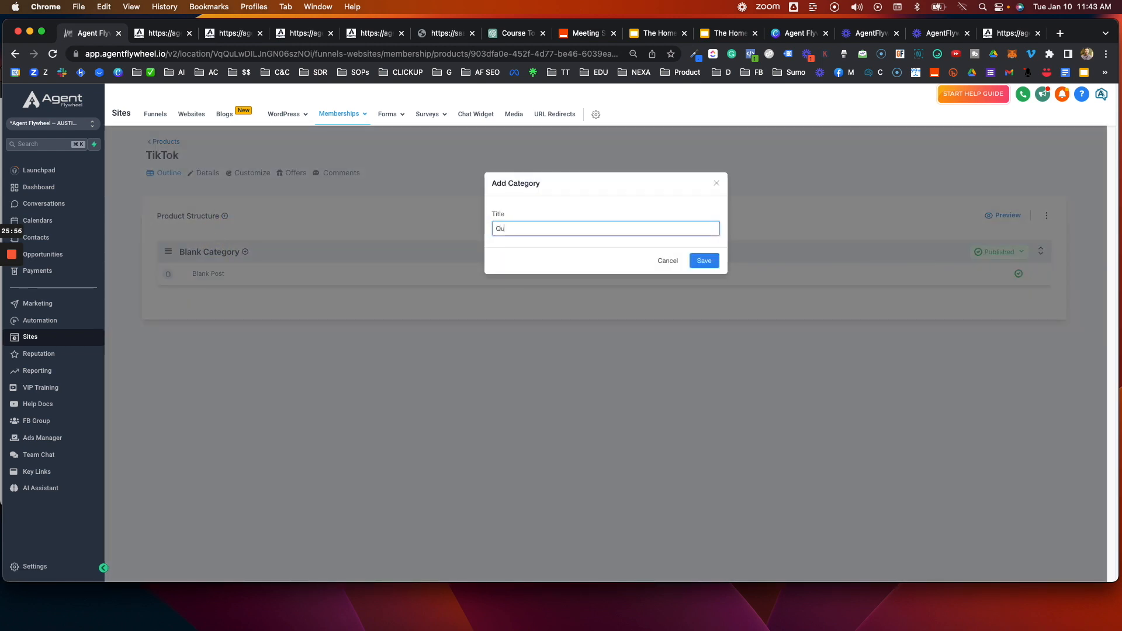
click(704, 260)
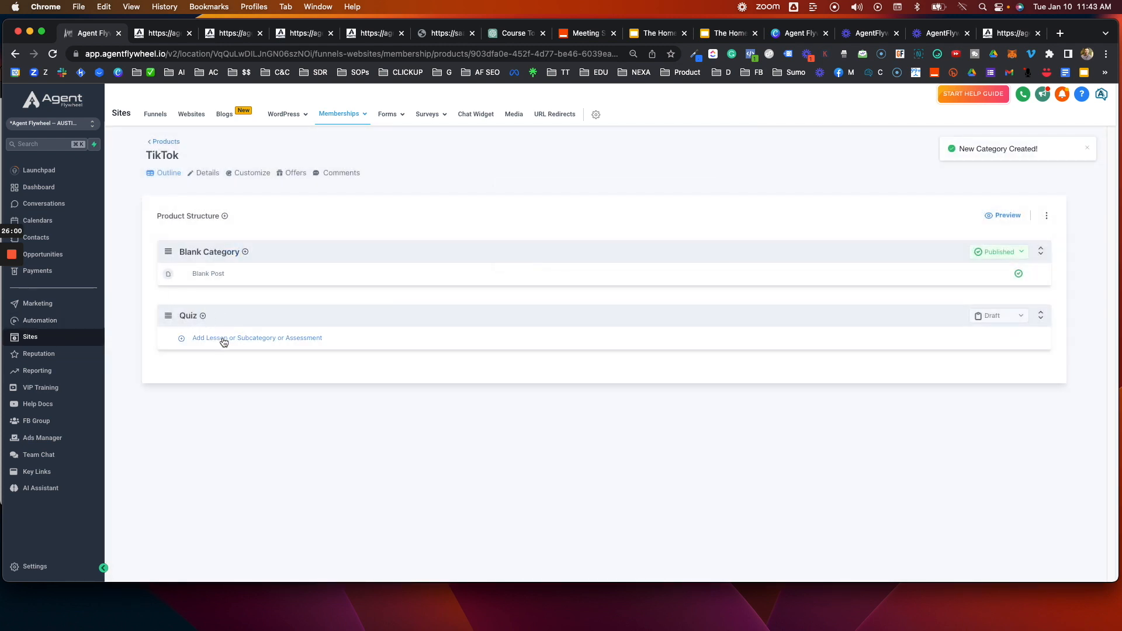
- Add an assessment titled TEST to the Quiz category and open it for editing
click(227, 340)
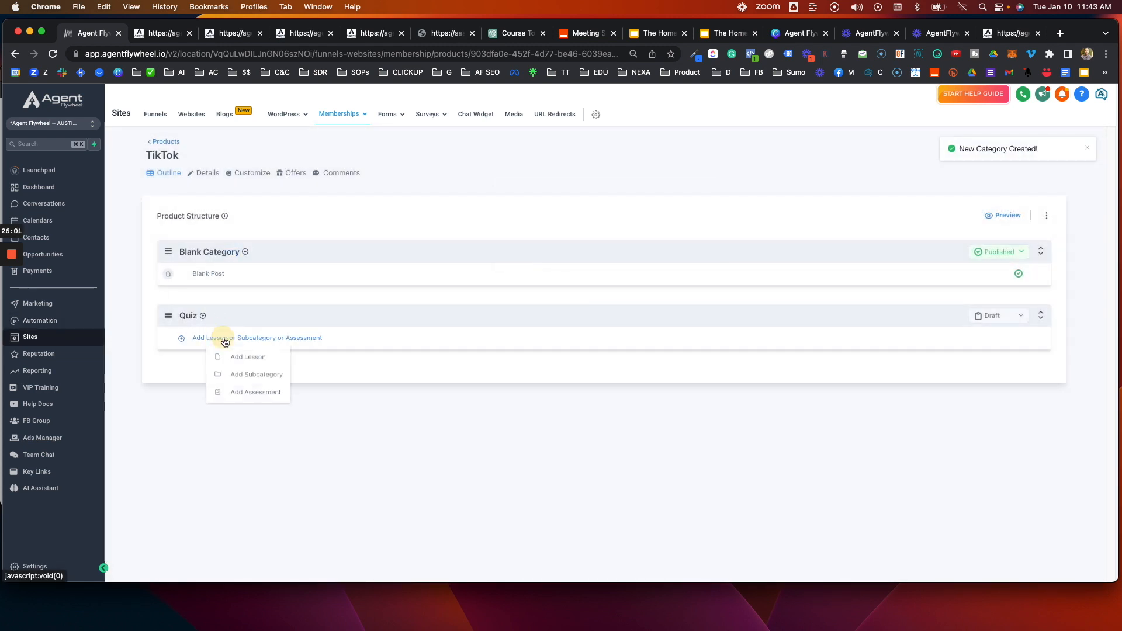
click(249, 393)
click(534, 229)
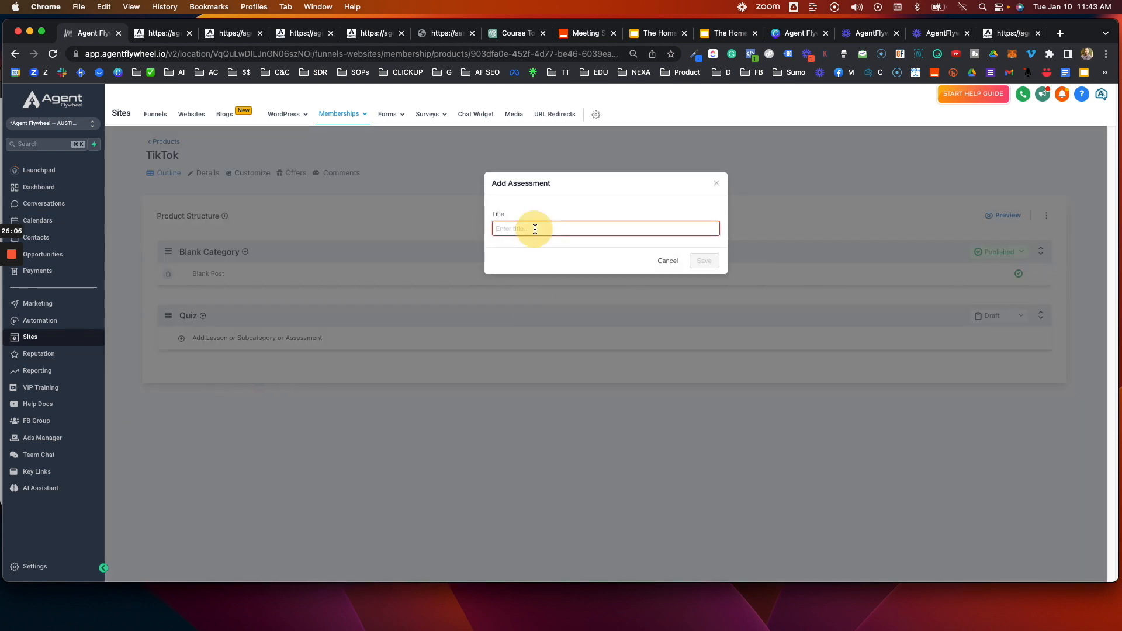
text(TEST)
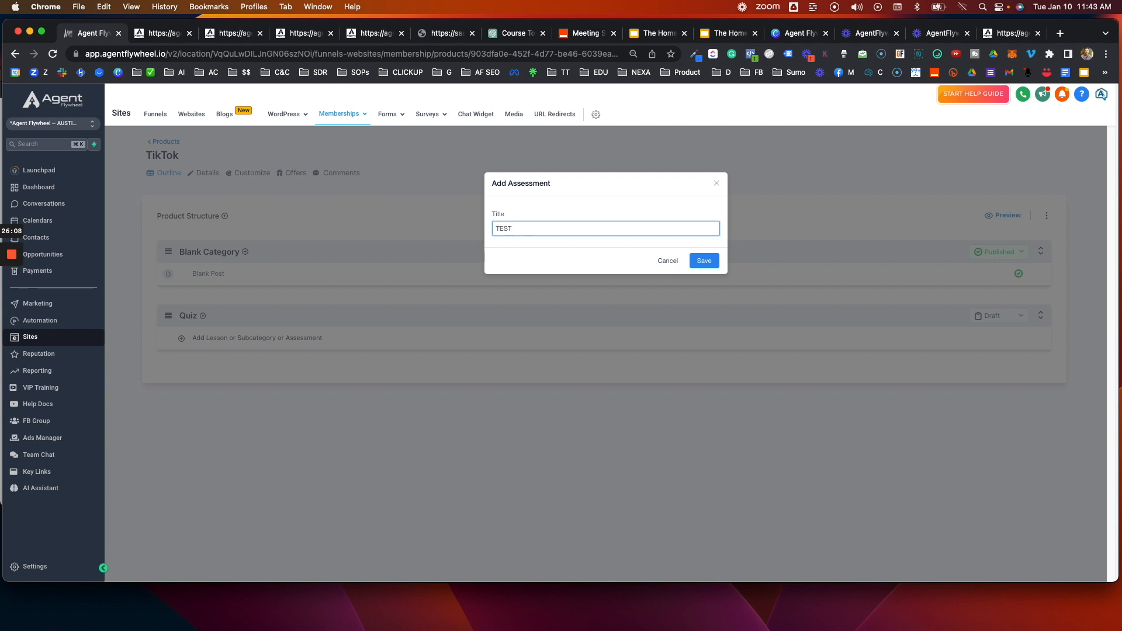
click(710, 262)
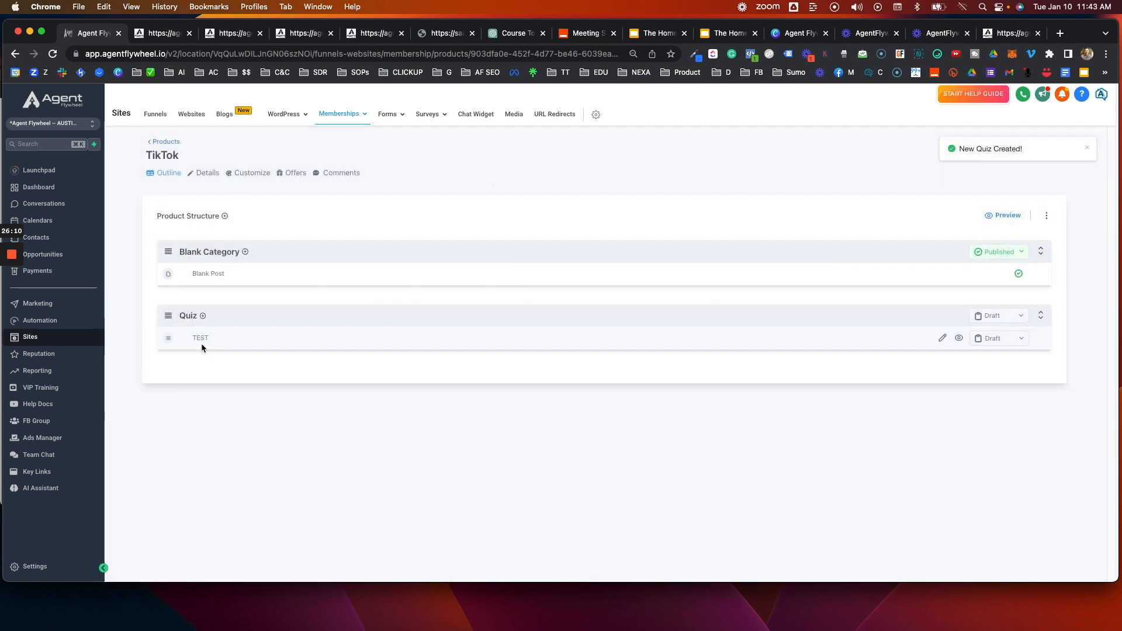
click(199, 337)
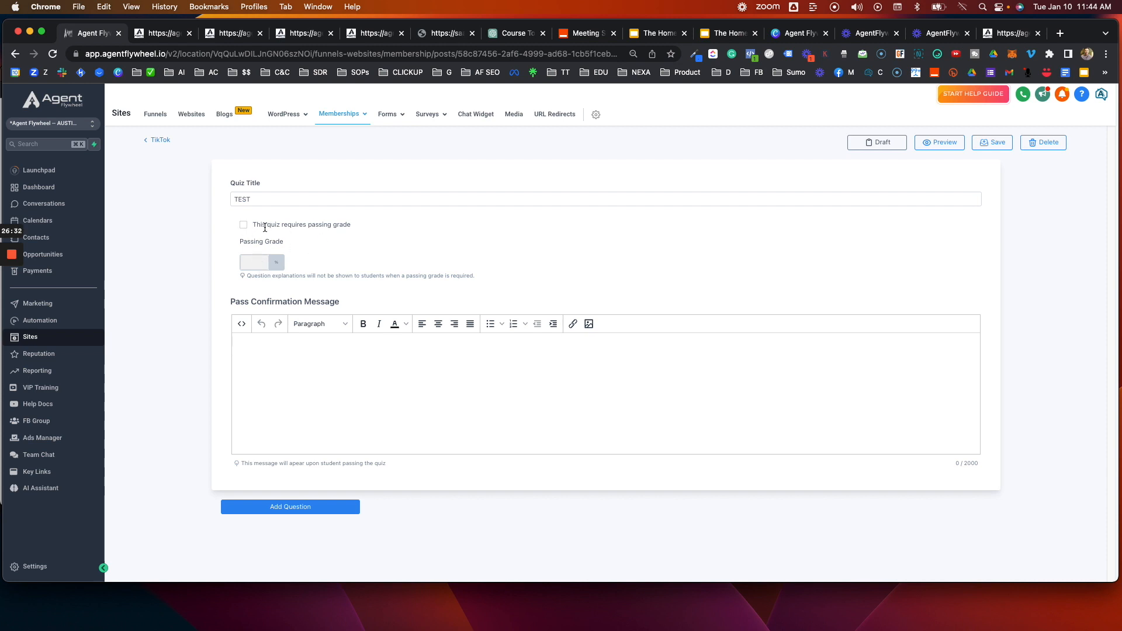
- Make the TEST quiz require a passing grade of 85%
click(243, 226)
click(255, 262)
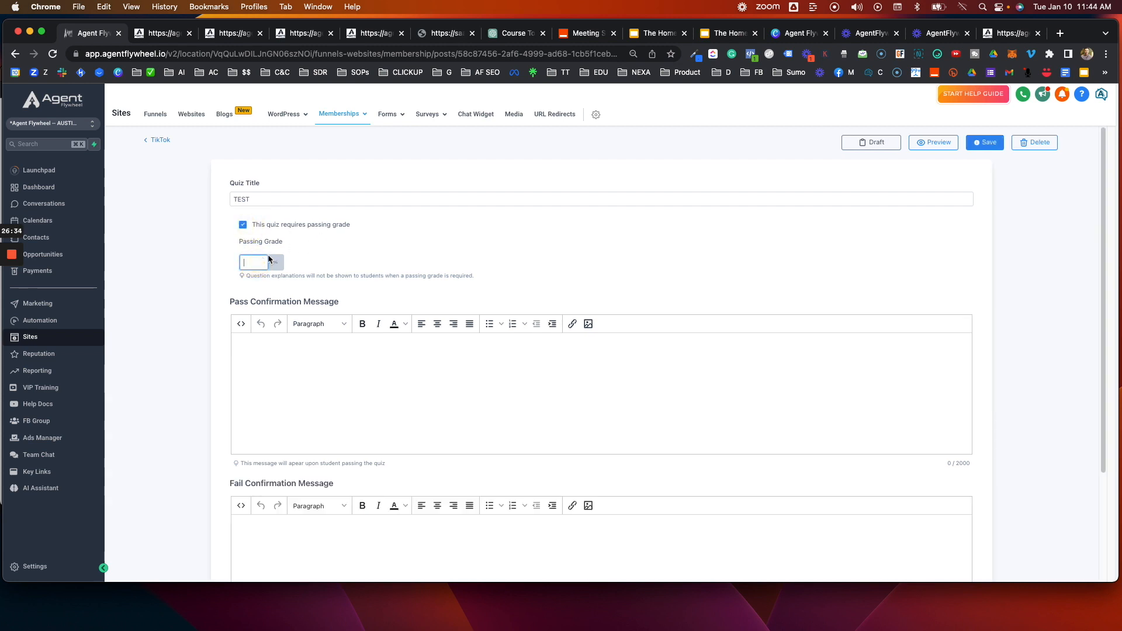
text(85)
- Try out sample text in the quiz's pass confirmation message and clear it again
click(339, 370)
scroll(252, 344, down, 1)
text(cAnt)
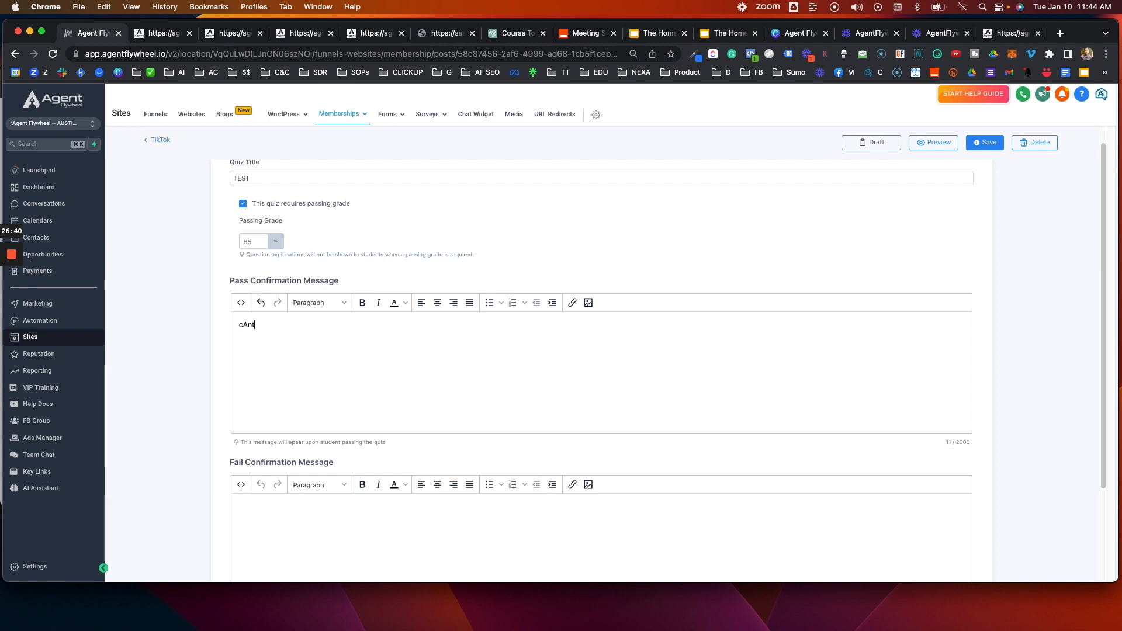
drag(281, 325, 235, 323)
key(BackSpace)
- Add a first question to the TEST quiz and expand it to view its question type options
scroll(265, 478, down, 4)
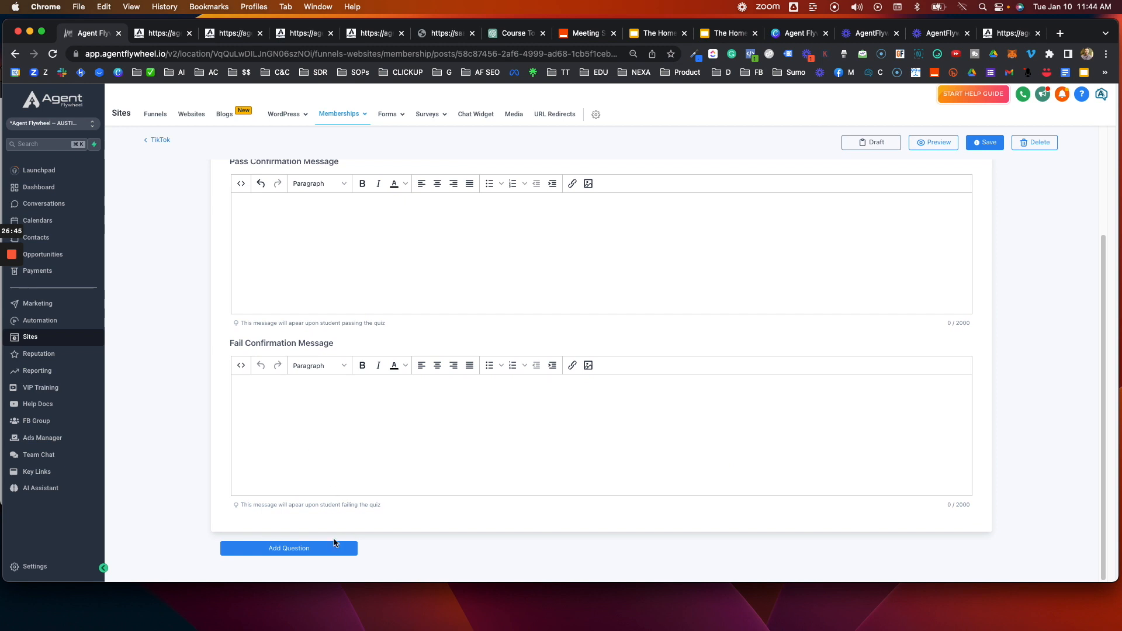
click(292, 547)
scroll(292, 501, down, 1)
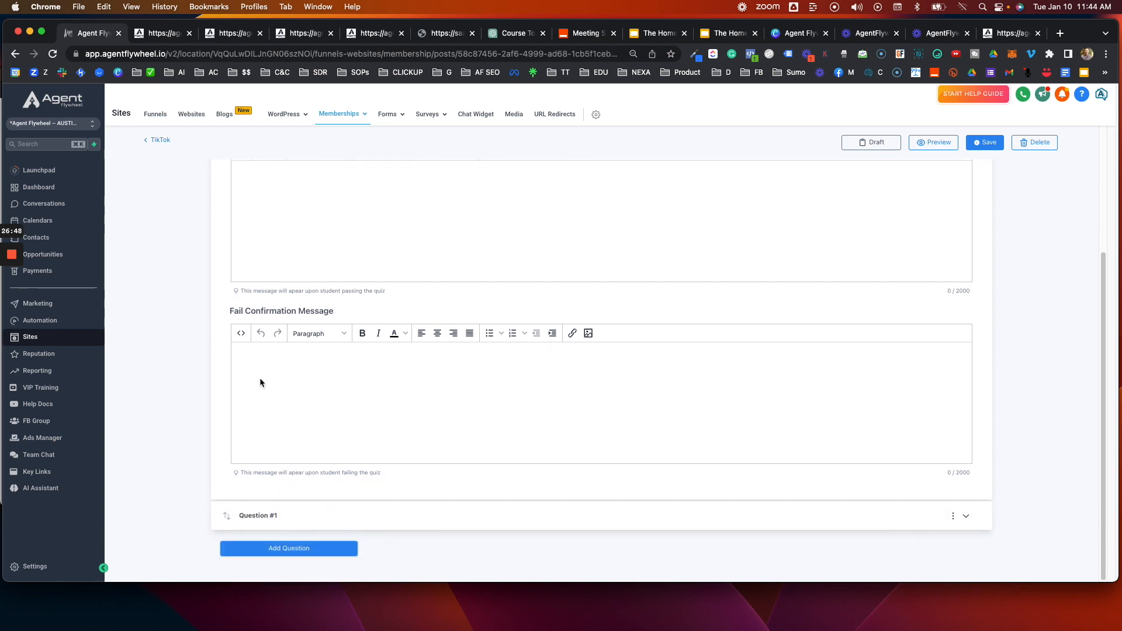
click(259, 515)
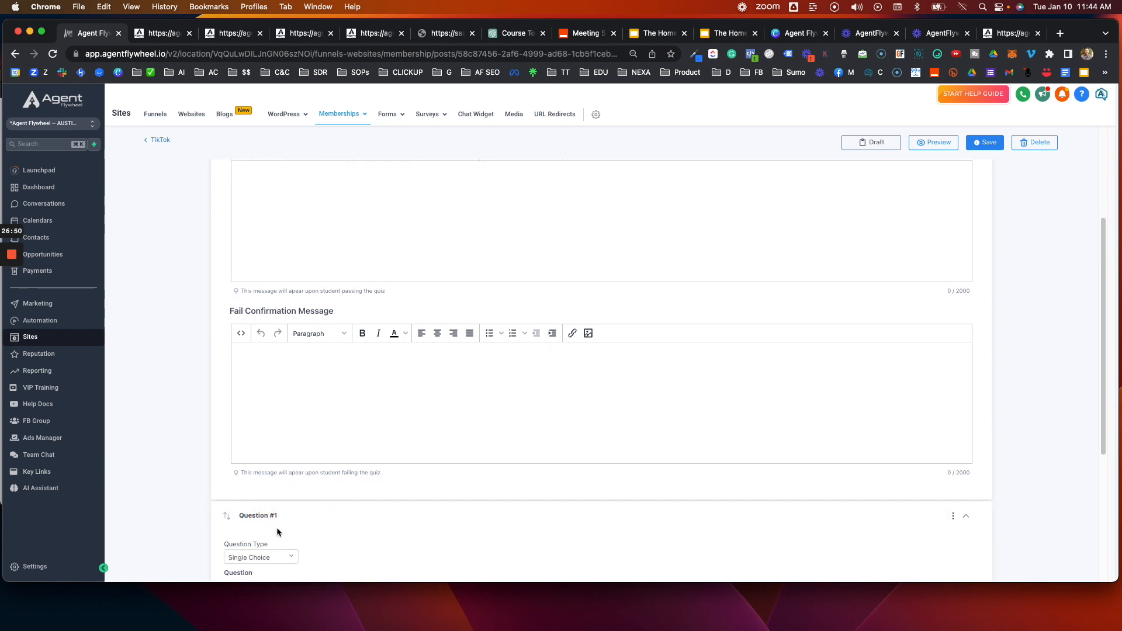
scroll(232, 437, down, 5)
click(279, 321)
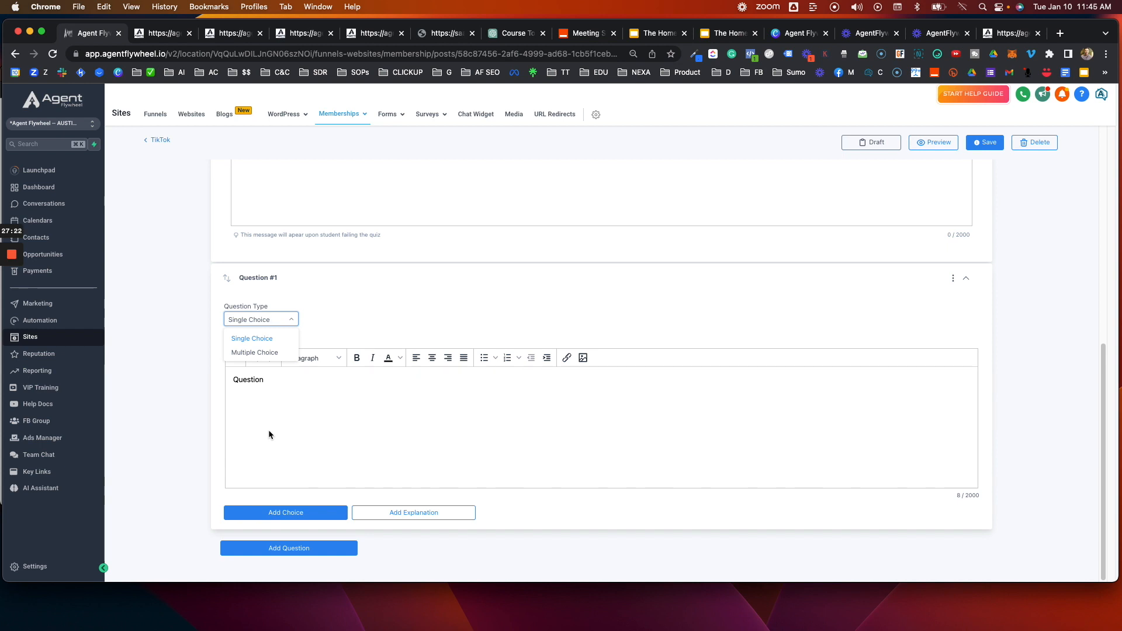
- Delete the TEST assessment from the TikTok product's Quiz category
scroll(850, 256, up, 1)
scroll(623, 224, up, 5)
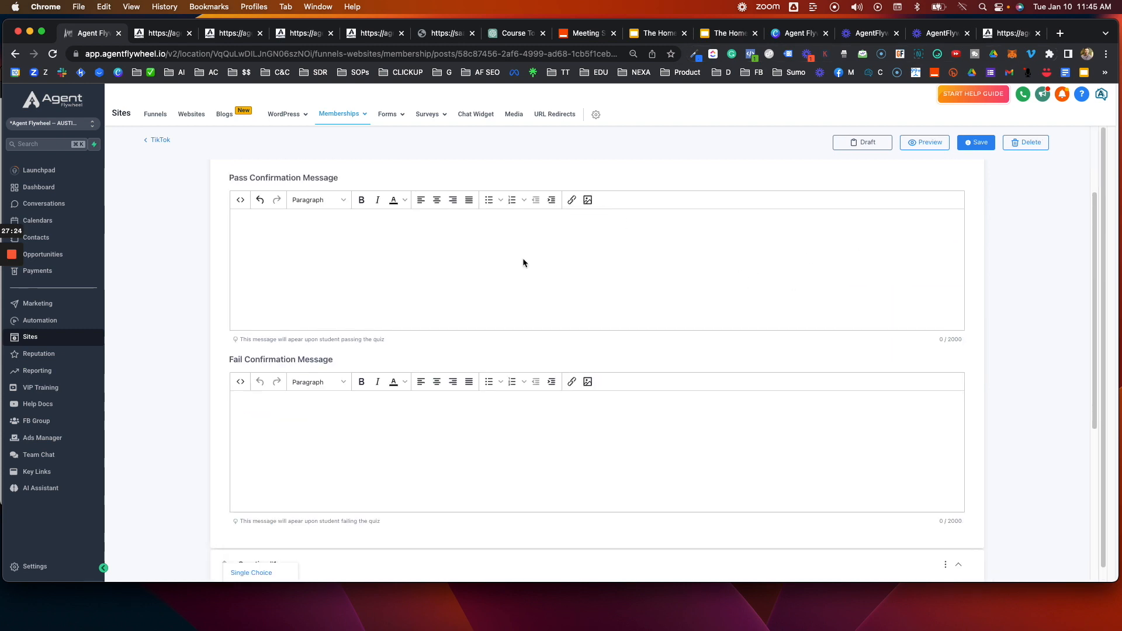
scroll(478, 374, up, 3)
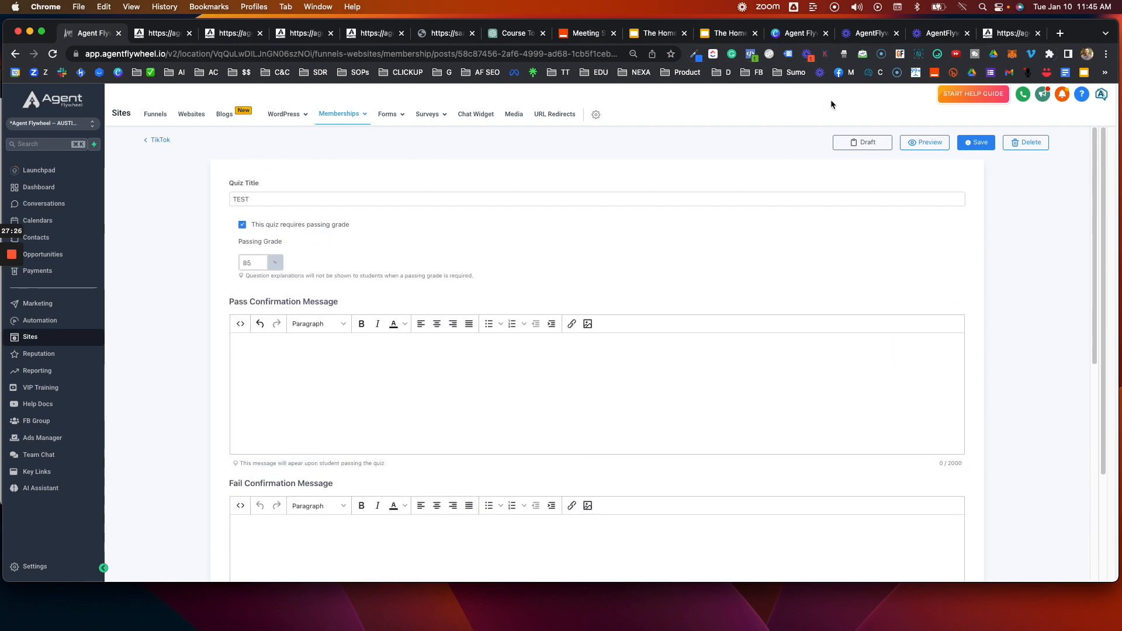
click(162, 141)
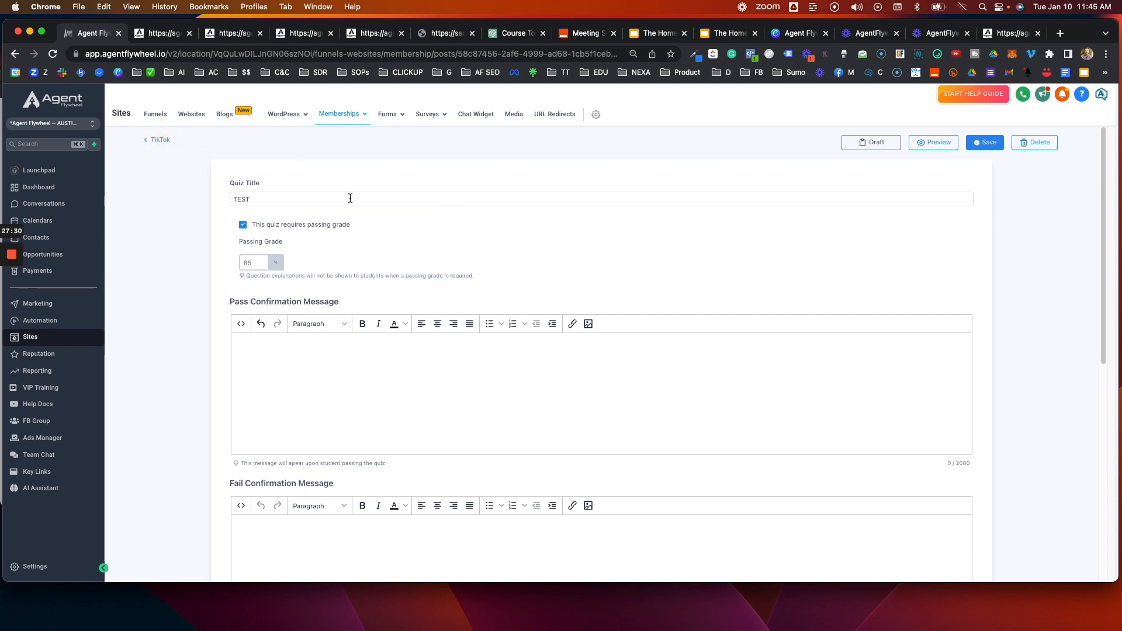
click(1033, 144)
click(665, 234)
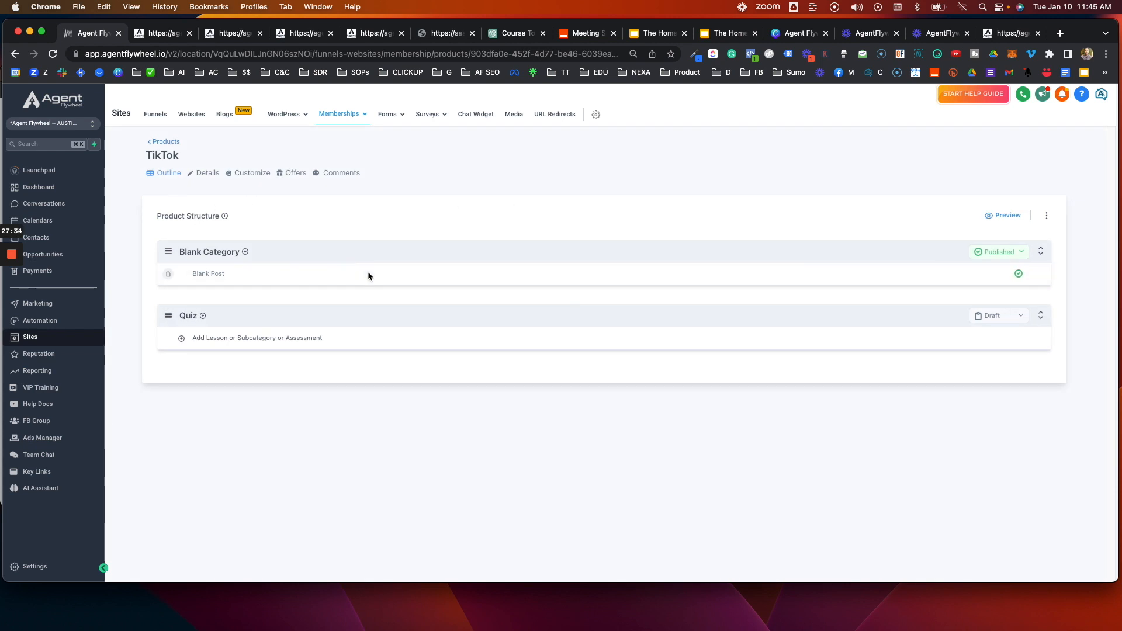
- Check the Quiz category's status options, then view the Library Sorting page and return to the products list
click(994, 318)
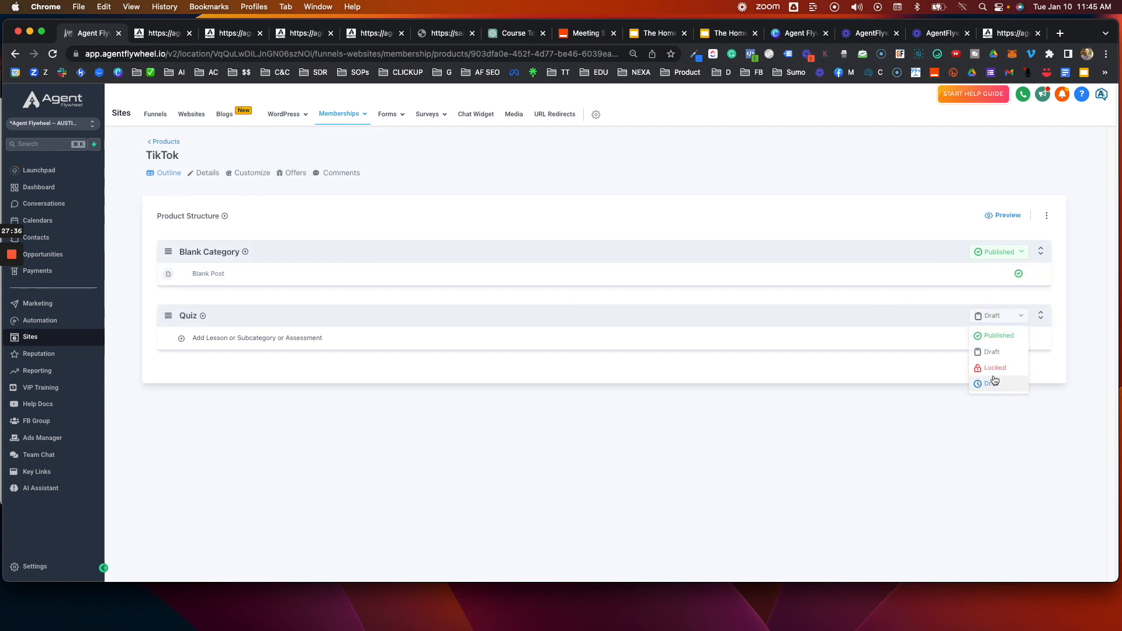
click(933, 319)
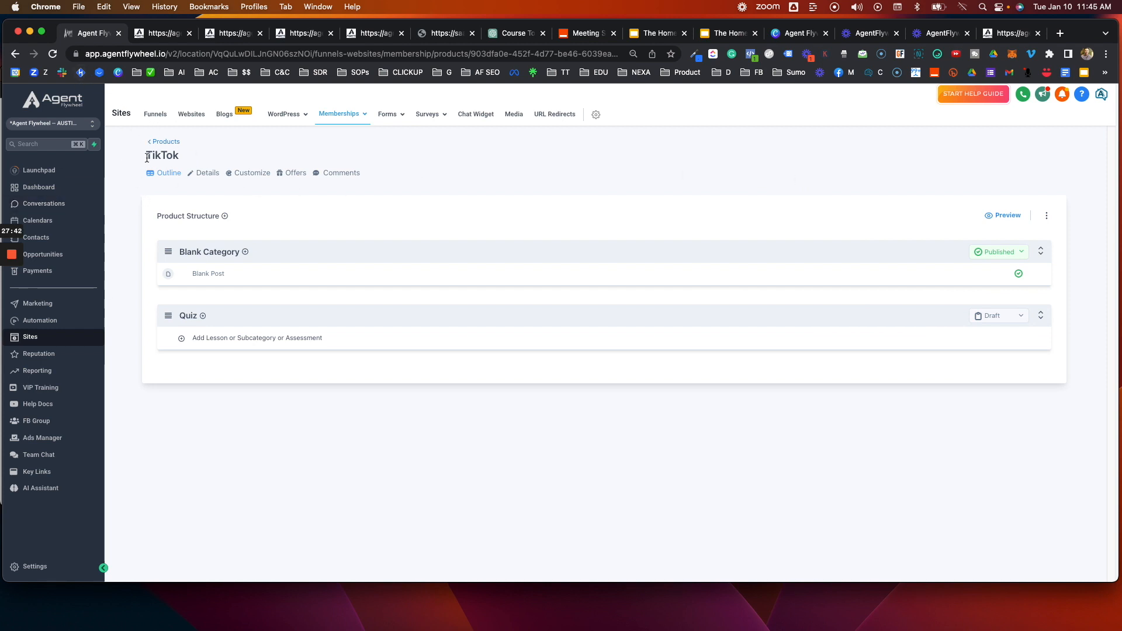
click(163, 142)
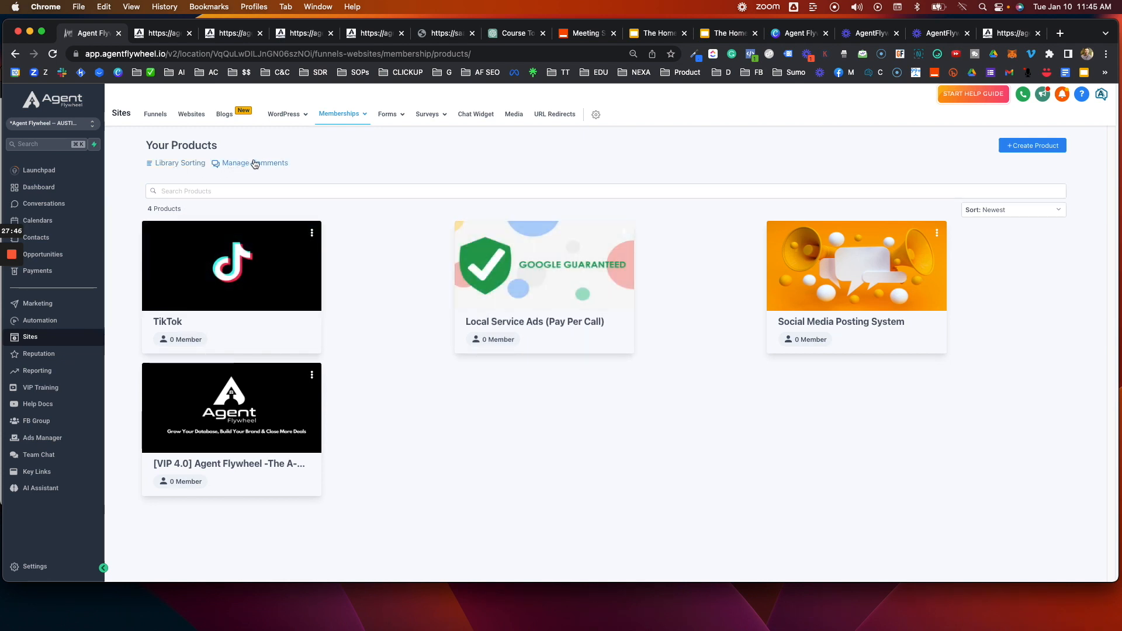
click(166, 166)
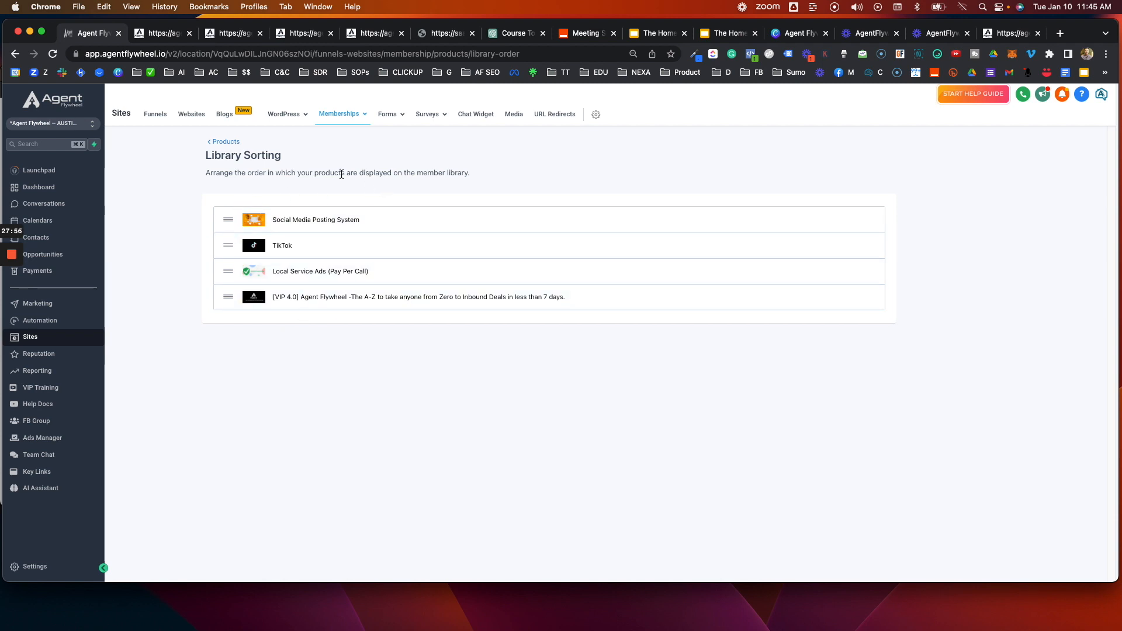
click(218, 144)
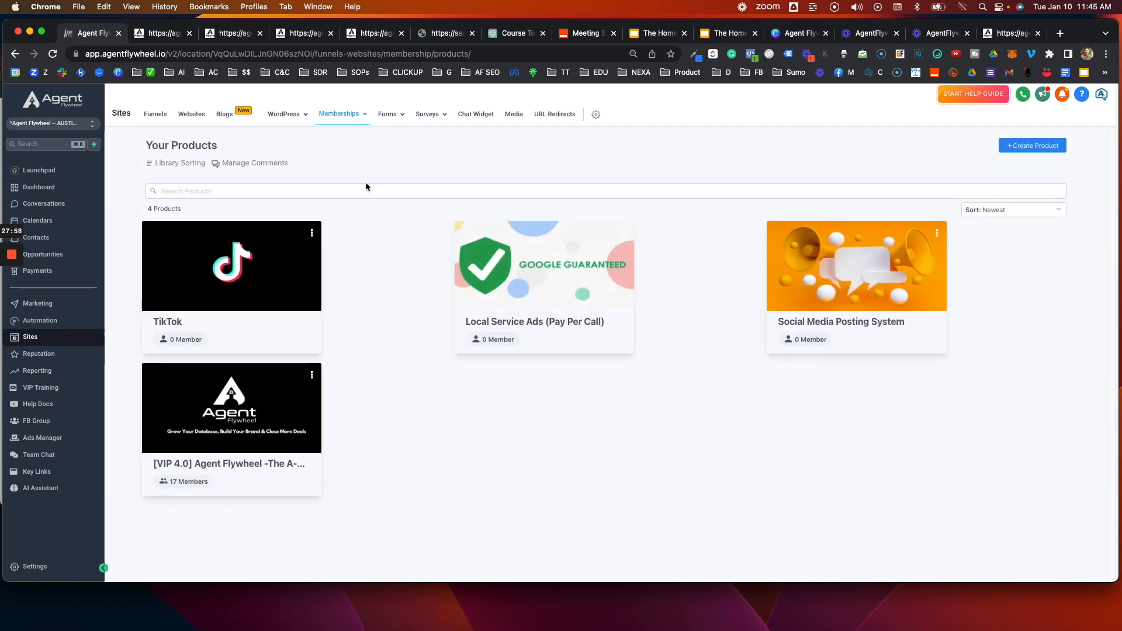
- Examine the product and post filters on the Manage Comments page, keeping the product filter on All, and return to the products list
click(243, 165)
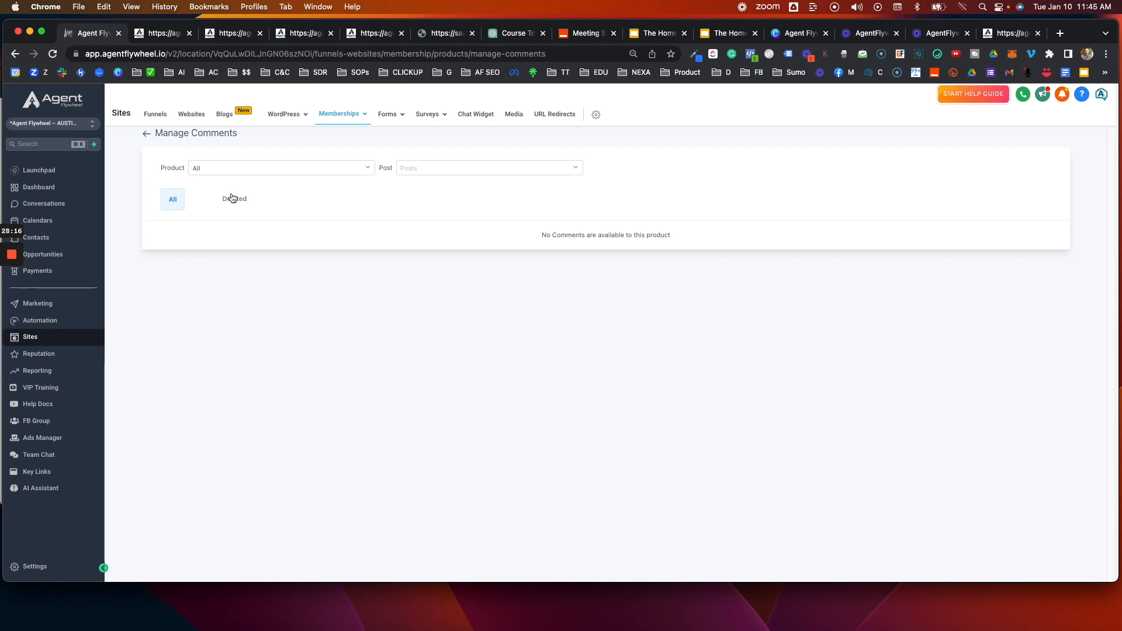
click(346, 168)
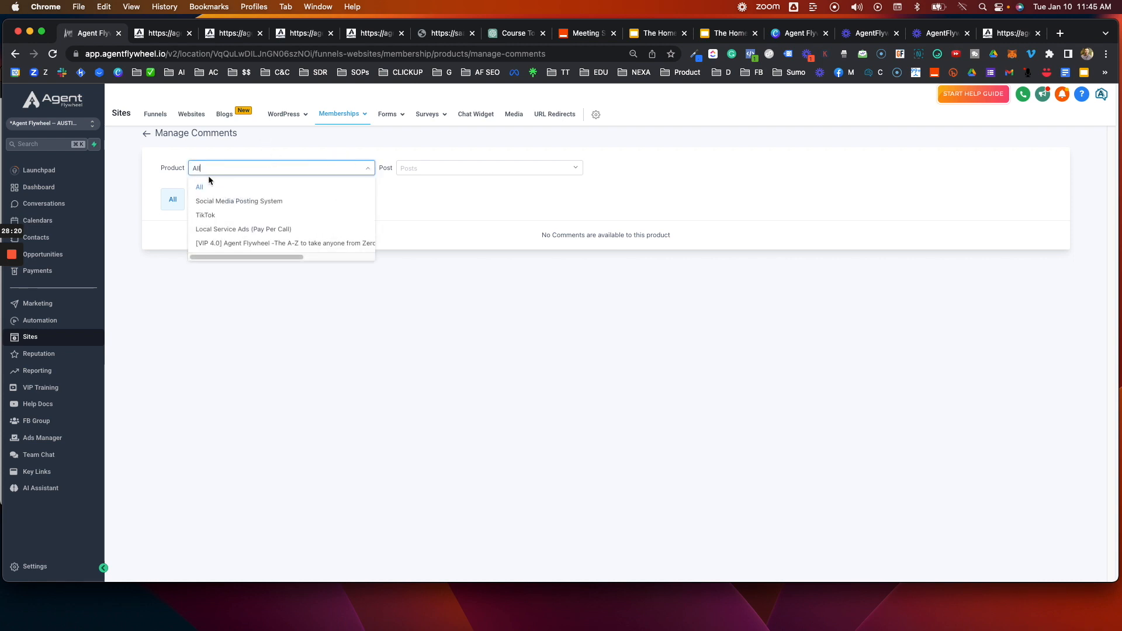
click(415, 166)
click(303, 164)
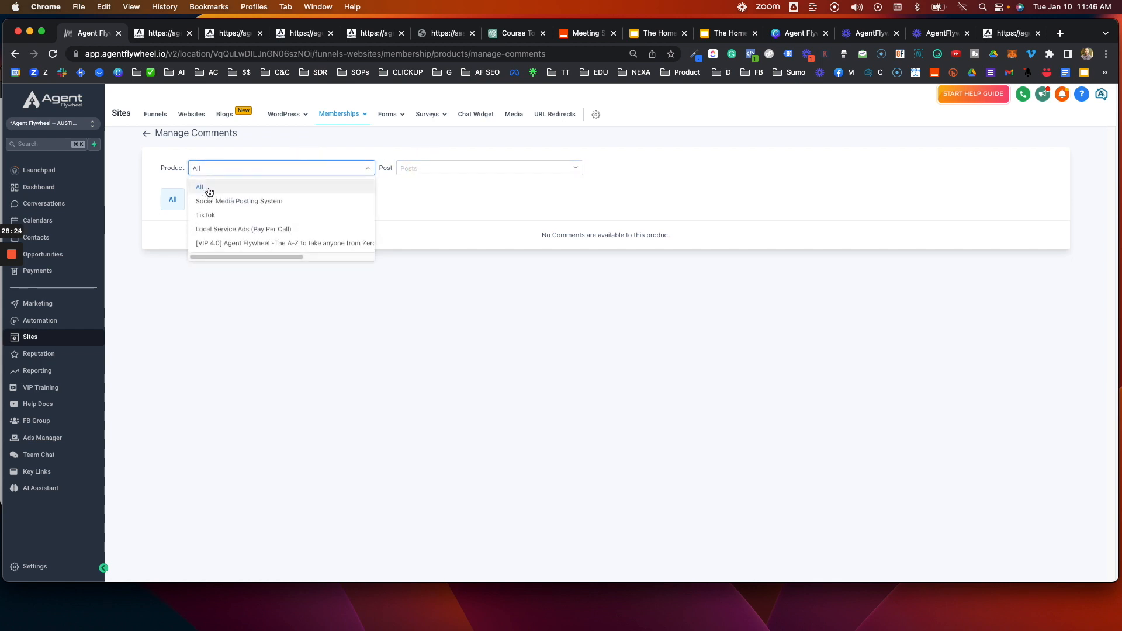
click(204, 188)
click(321, 173)
click(513, 174)
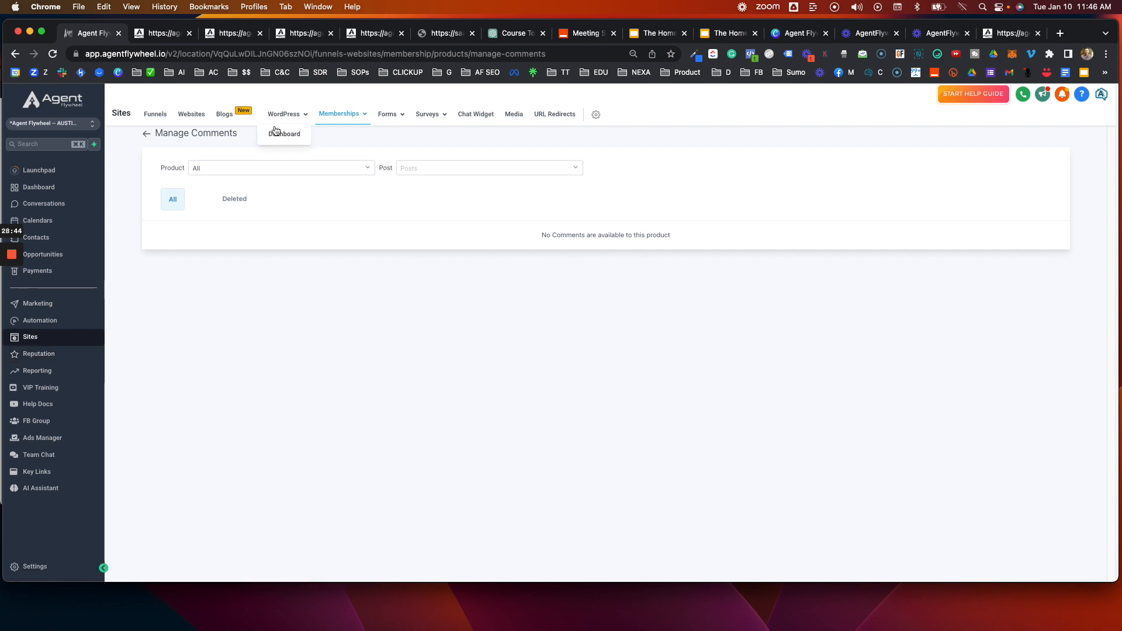
click(574, 167)
click(145, 137)
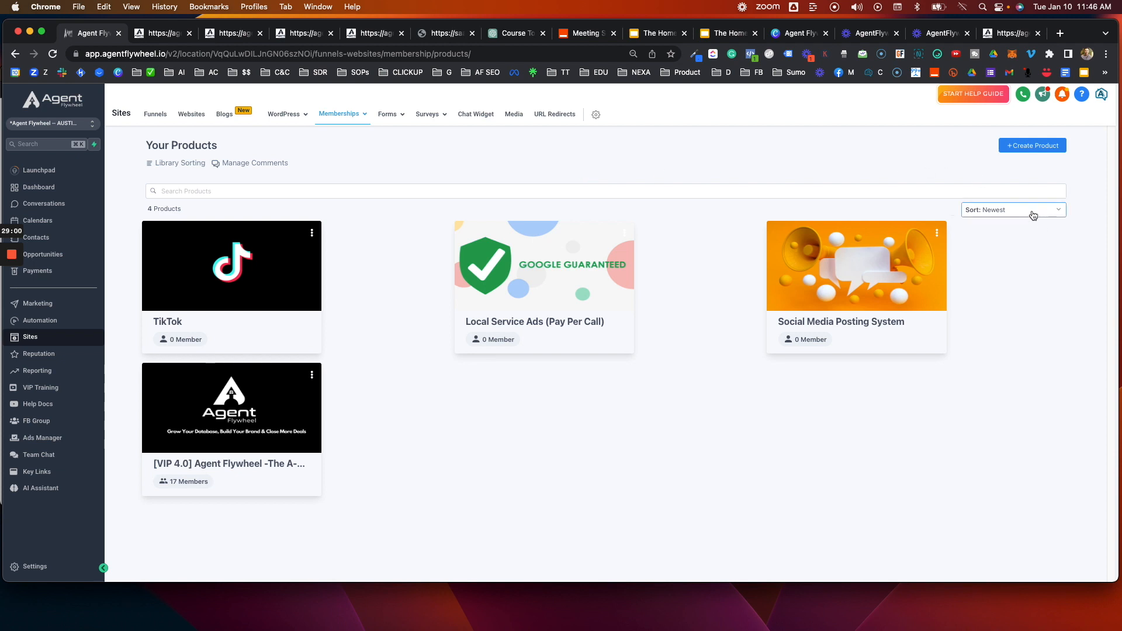
mouse_move(352, 114)
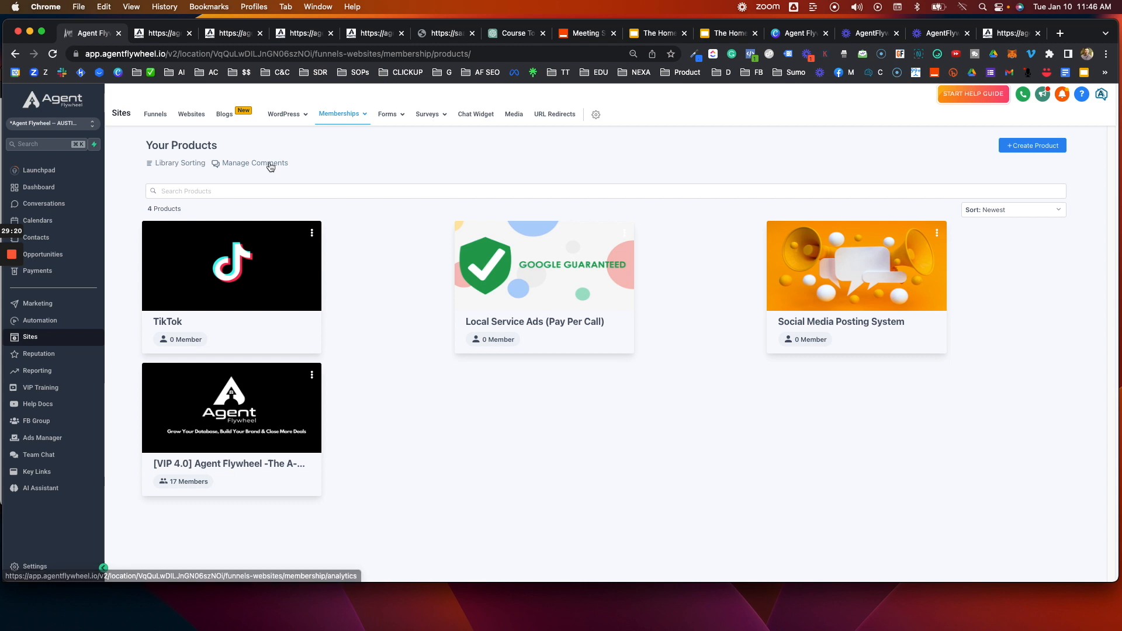
mouse_move(18, 259)
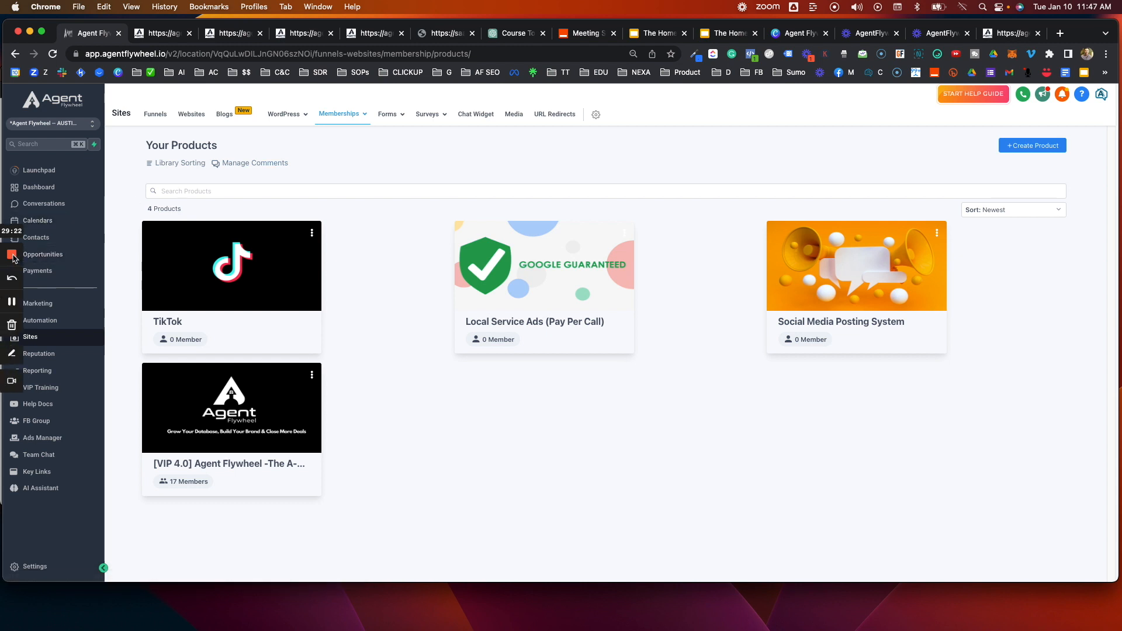